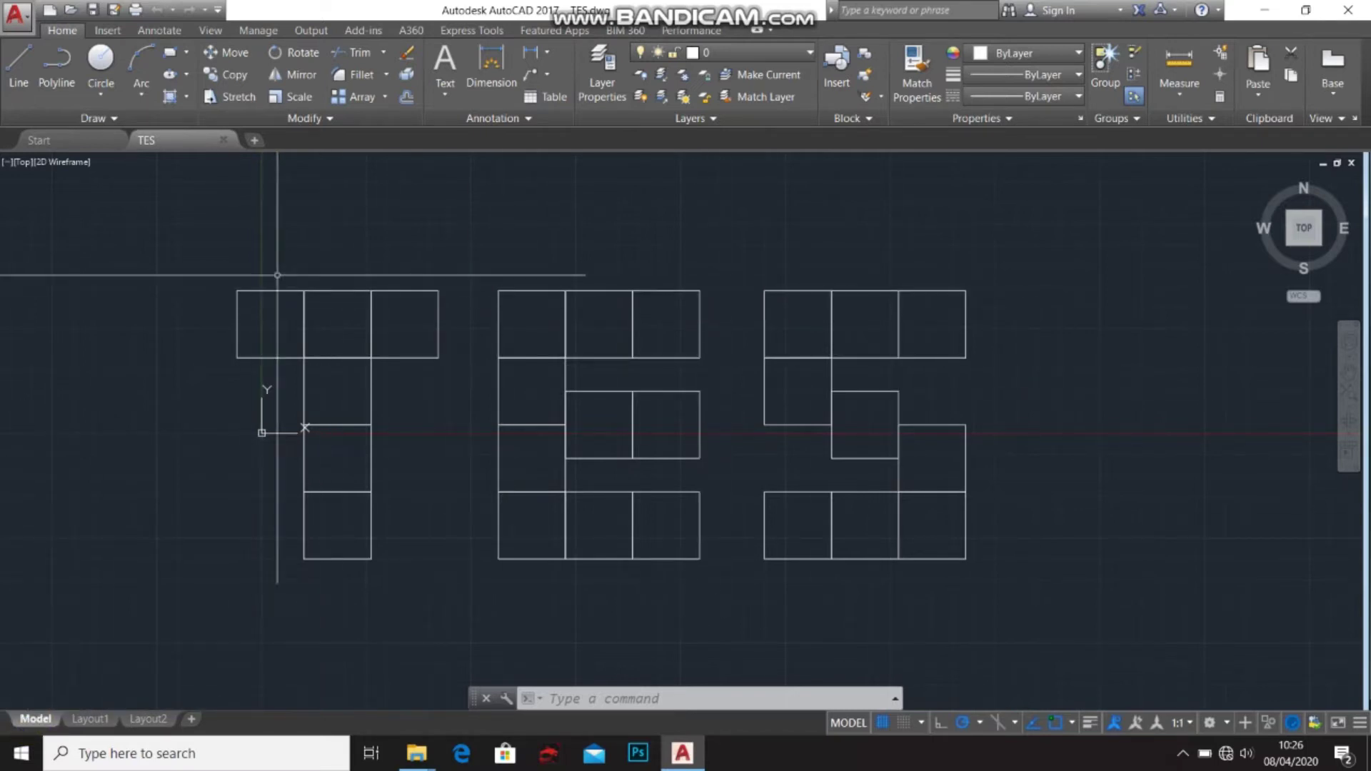
scroll(920, 437, "down", 2)
middle_click_drag(920, 437, 749, 417)
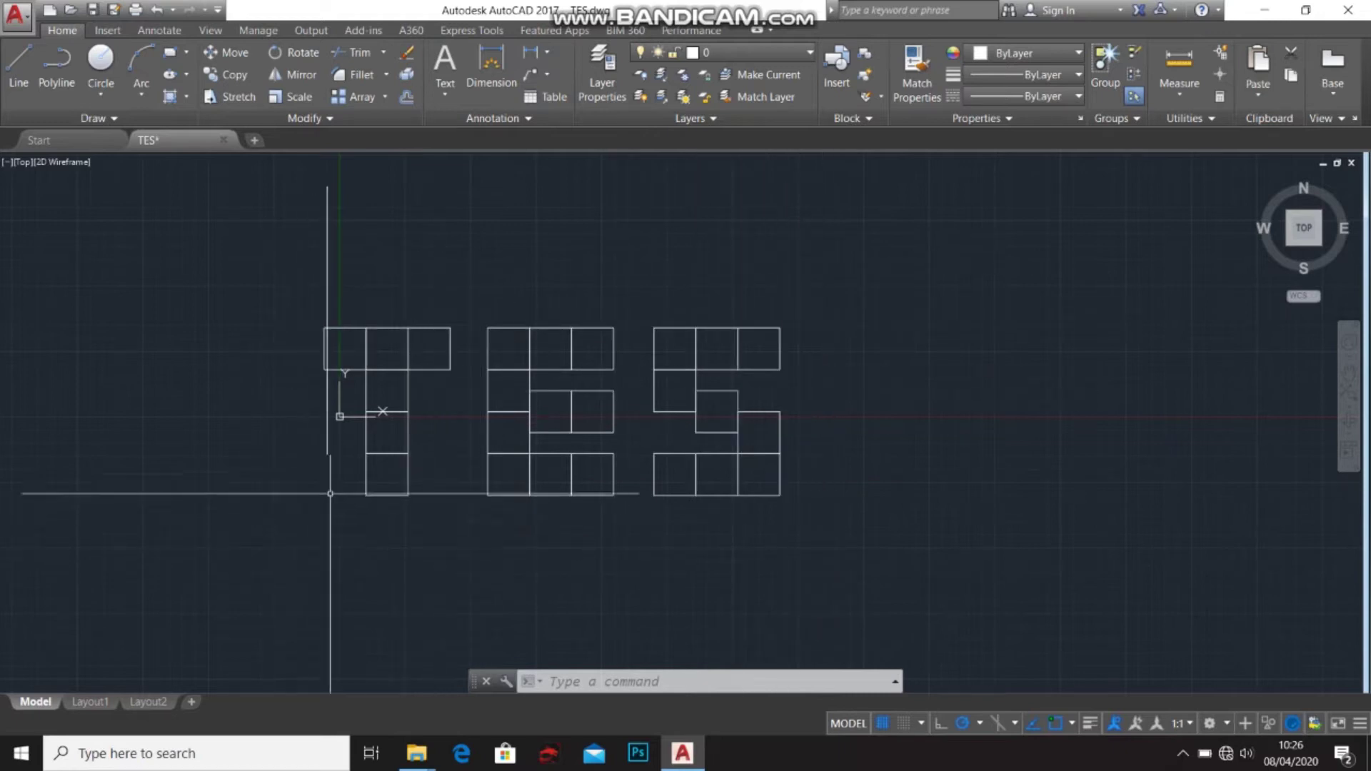
scroll(564, 382, "up", 2)
middle_click_drag(545, 404, 628, 389)
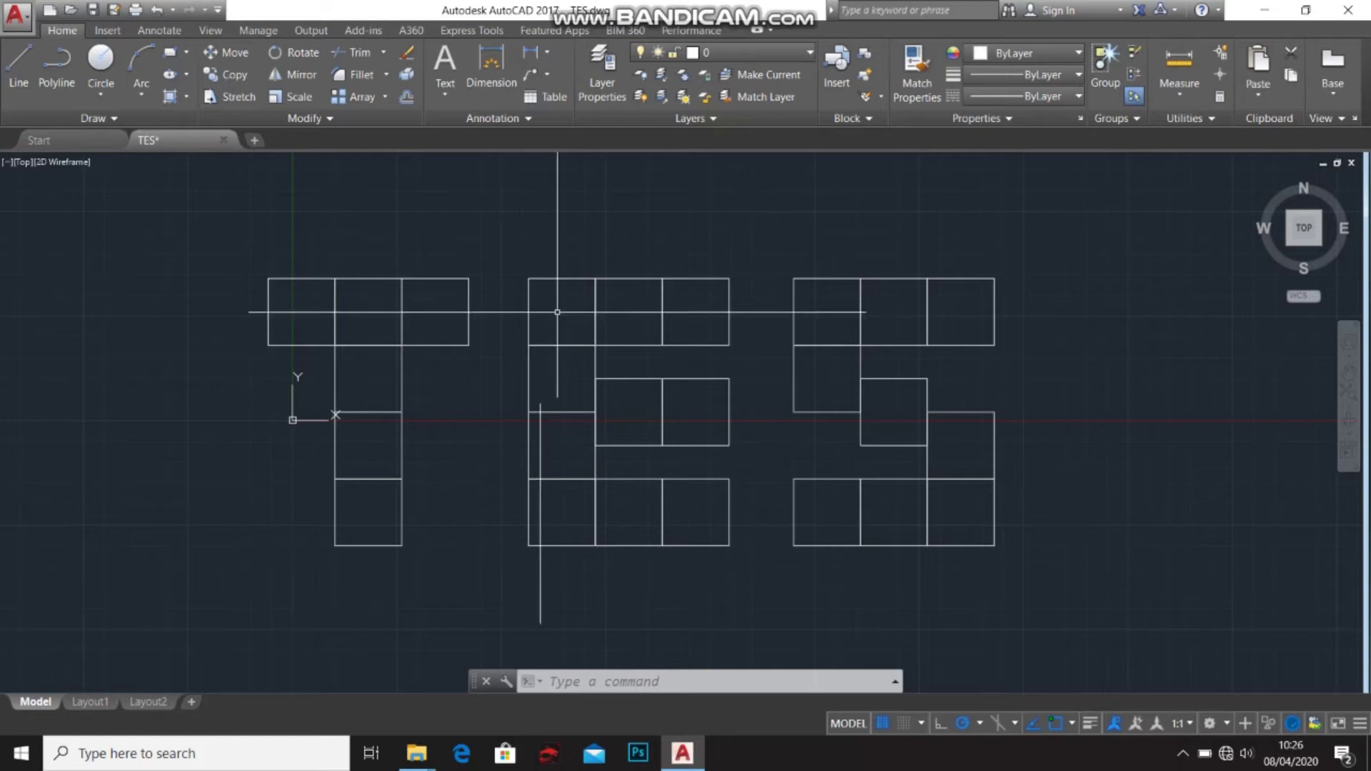
mouse_move(78, 713)
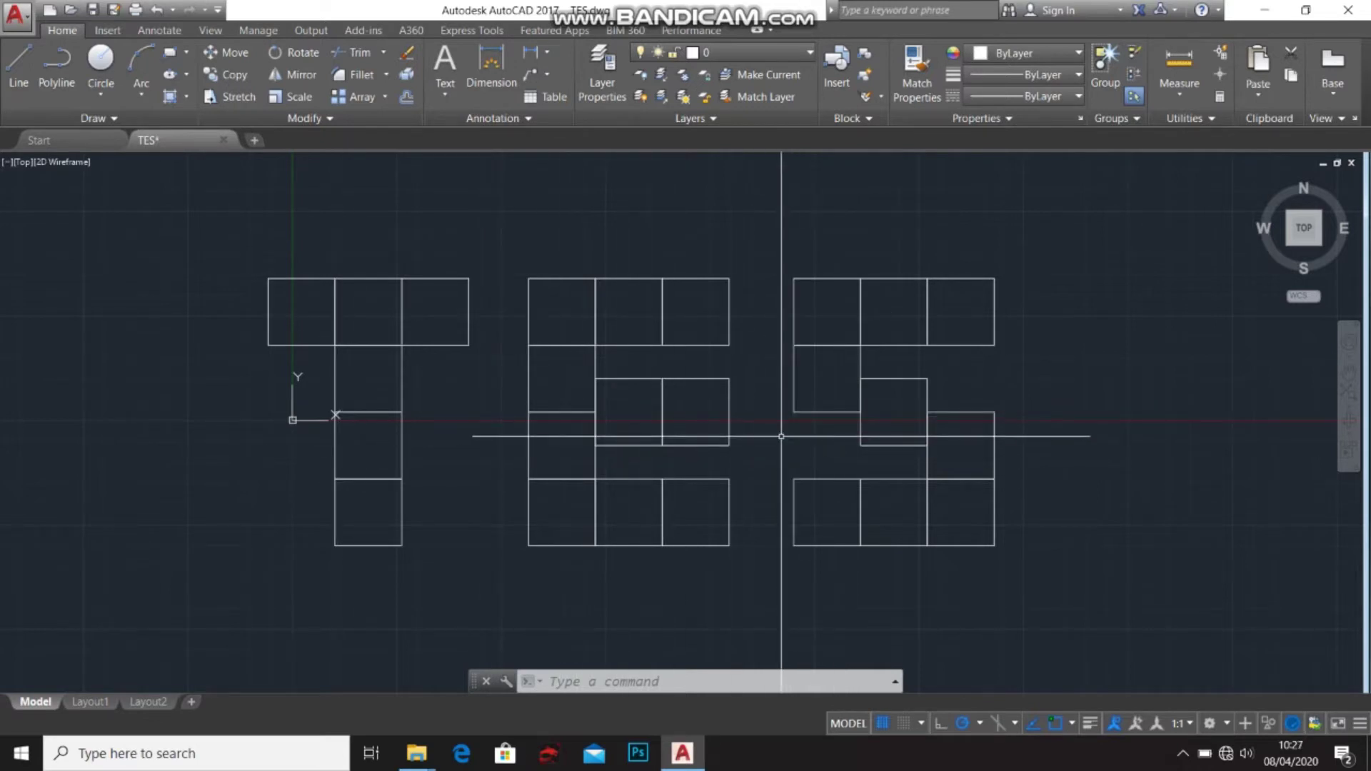
scroll(781, 435, "down", 2)
middle_click_drag(776, 434, 719, 419)
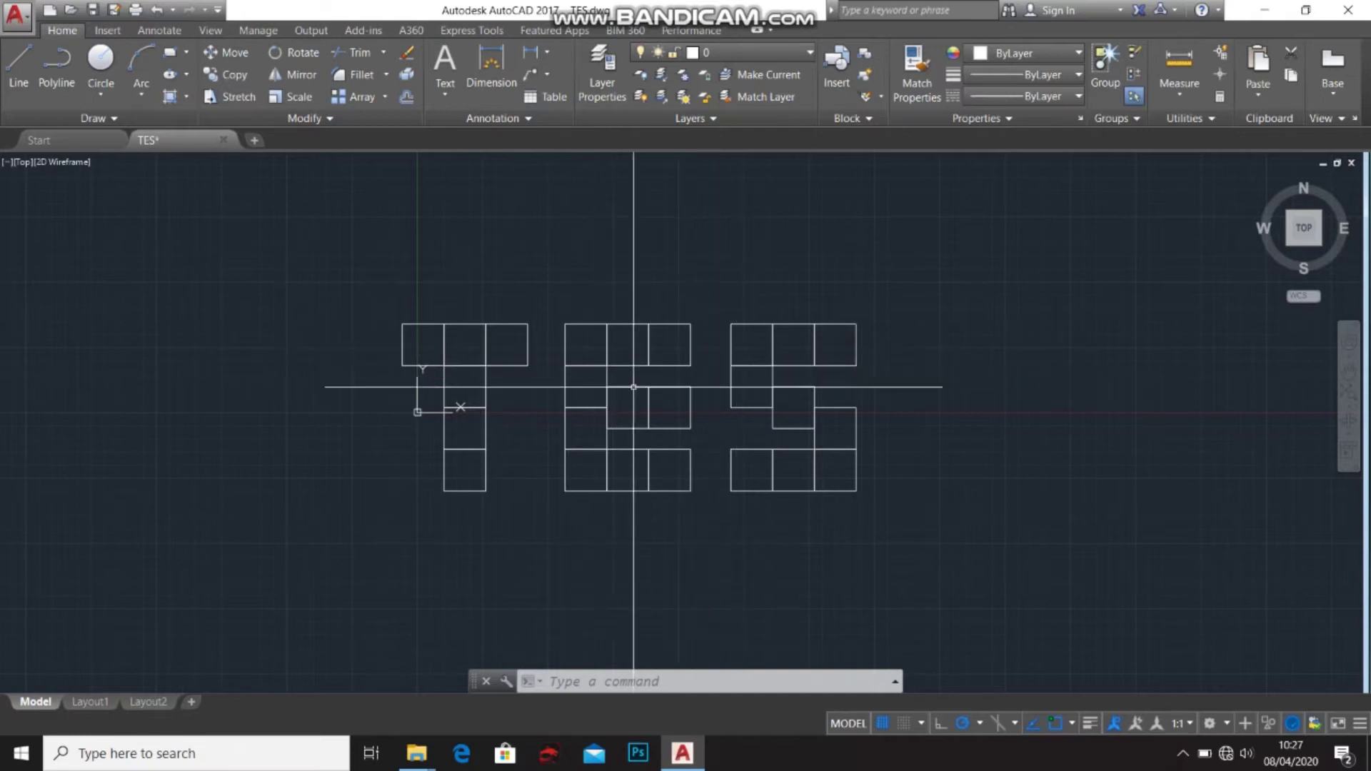
mouse_move(688, 413)
middle_mouse_down()
mouse_move(655, 422)
mouse_move(684, 415)
middle_mouse_up()
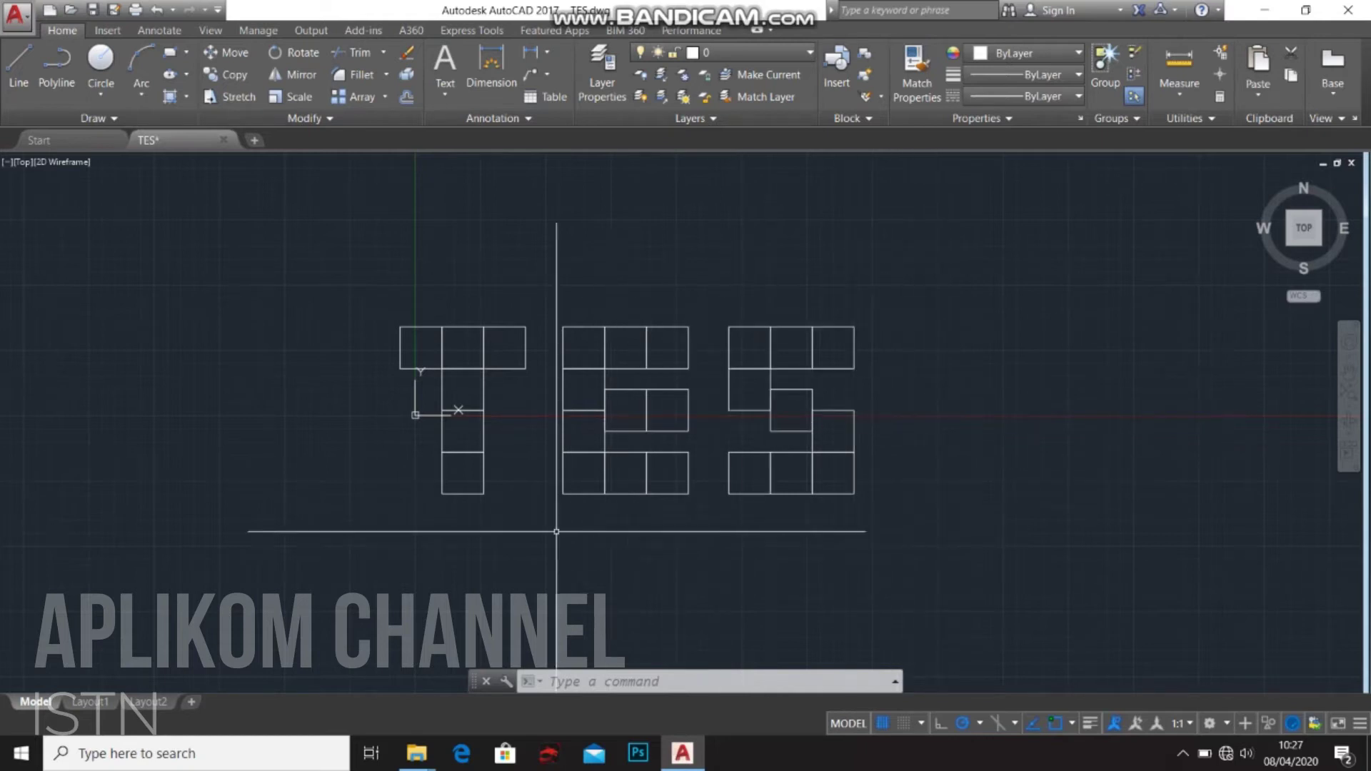
Switch to Layout1 and delete the existing viewport from its sheet.
left_click(93, 701)
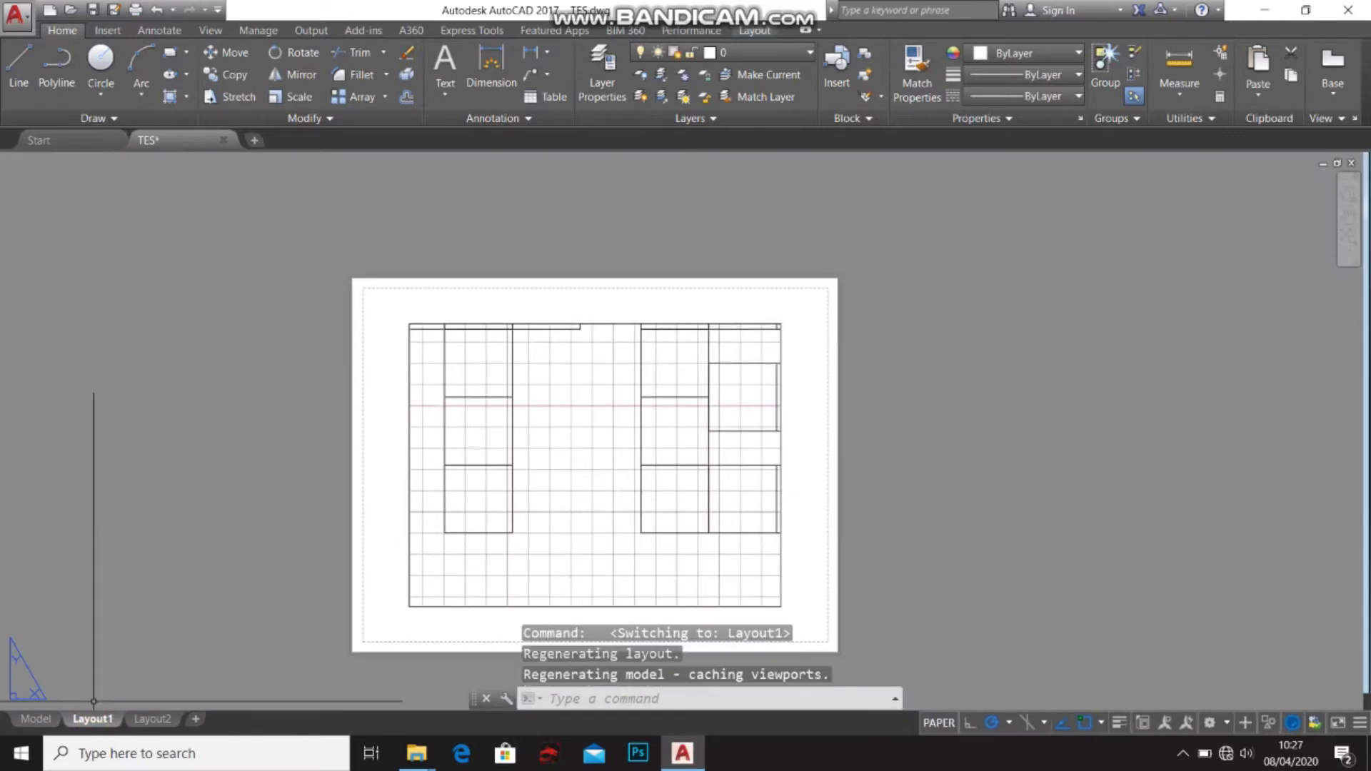
mouse_move(706, 410)
middle_mouse_down()
mouse_move(661, 340)
mouse_move(598, 303)
mouse_move(631, 346)
middle_mouse_up()
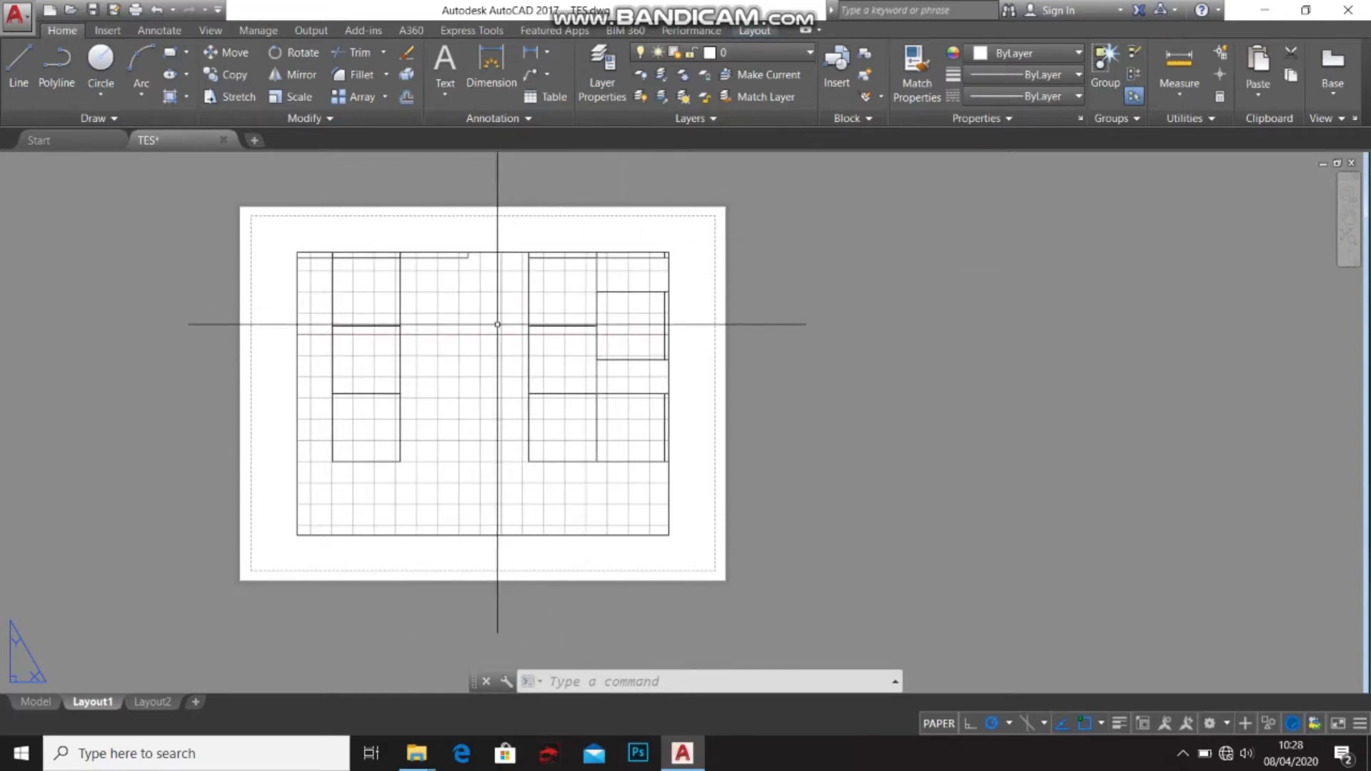
left_click(788, 172)
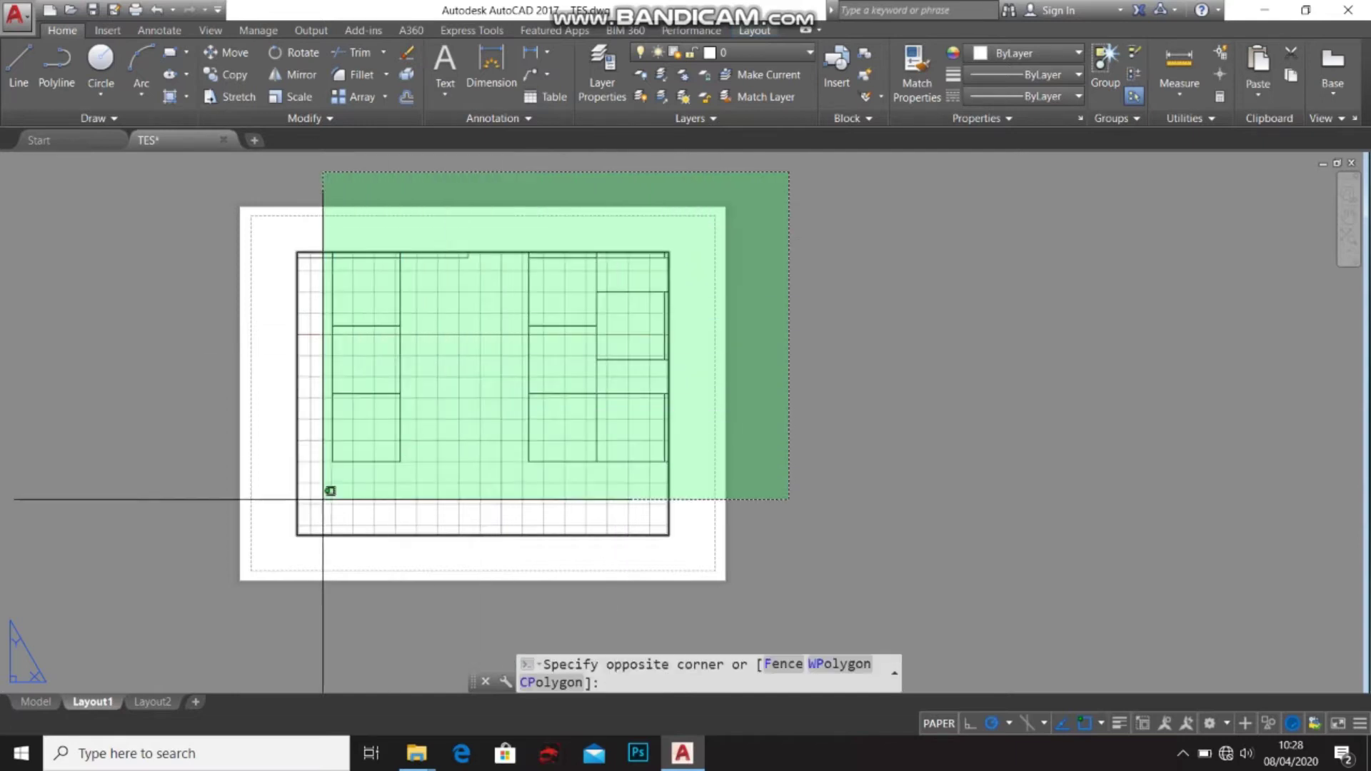
left_click(223, 600)
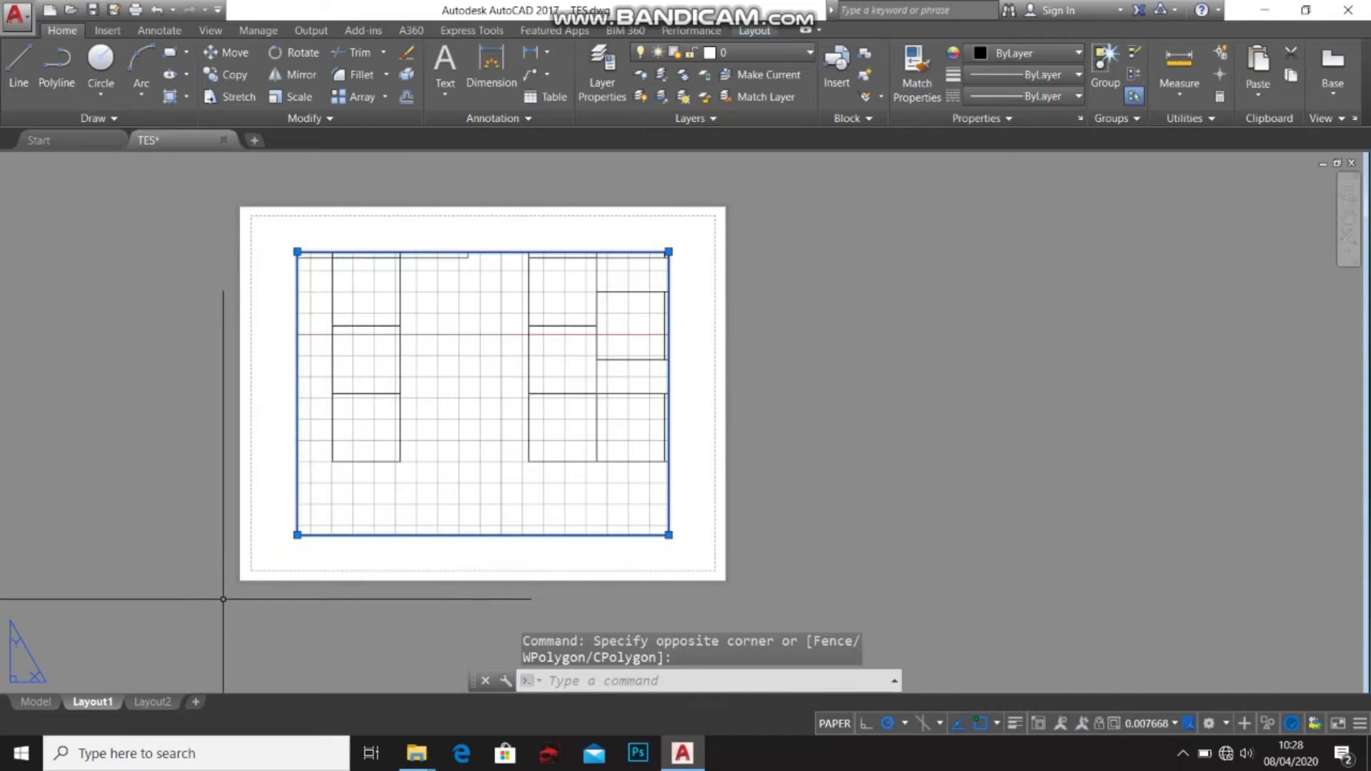
key("Delete")
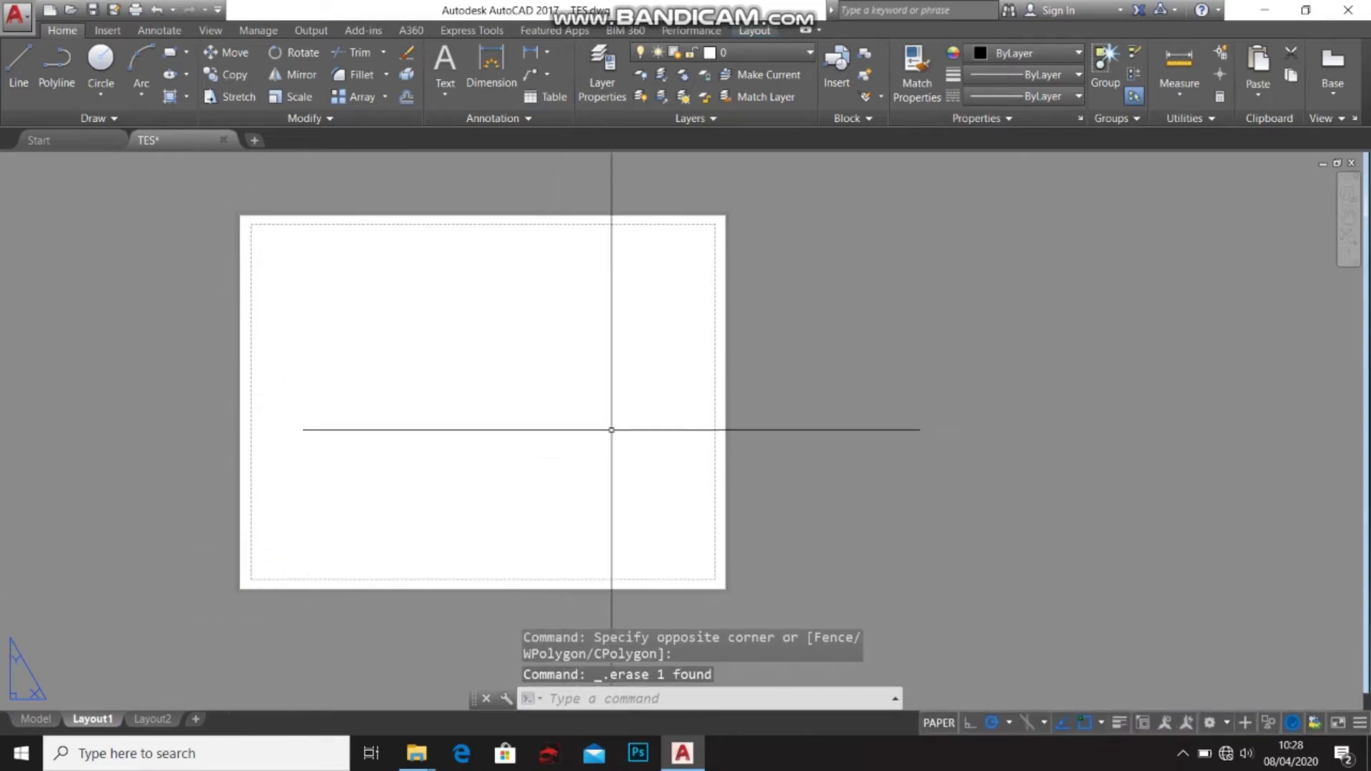
middle_click_drag(799, 399, 597, 404)
scroll(681, 401, "down", 2)
scroll(649, 363, "up", 2)
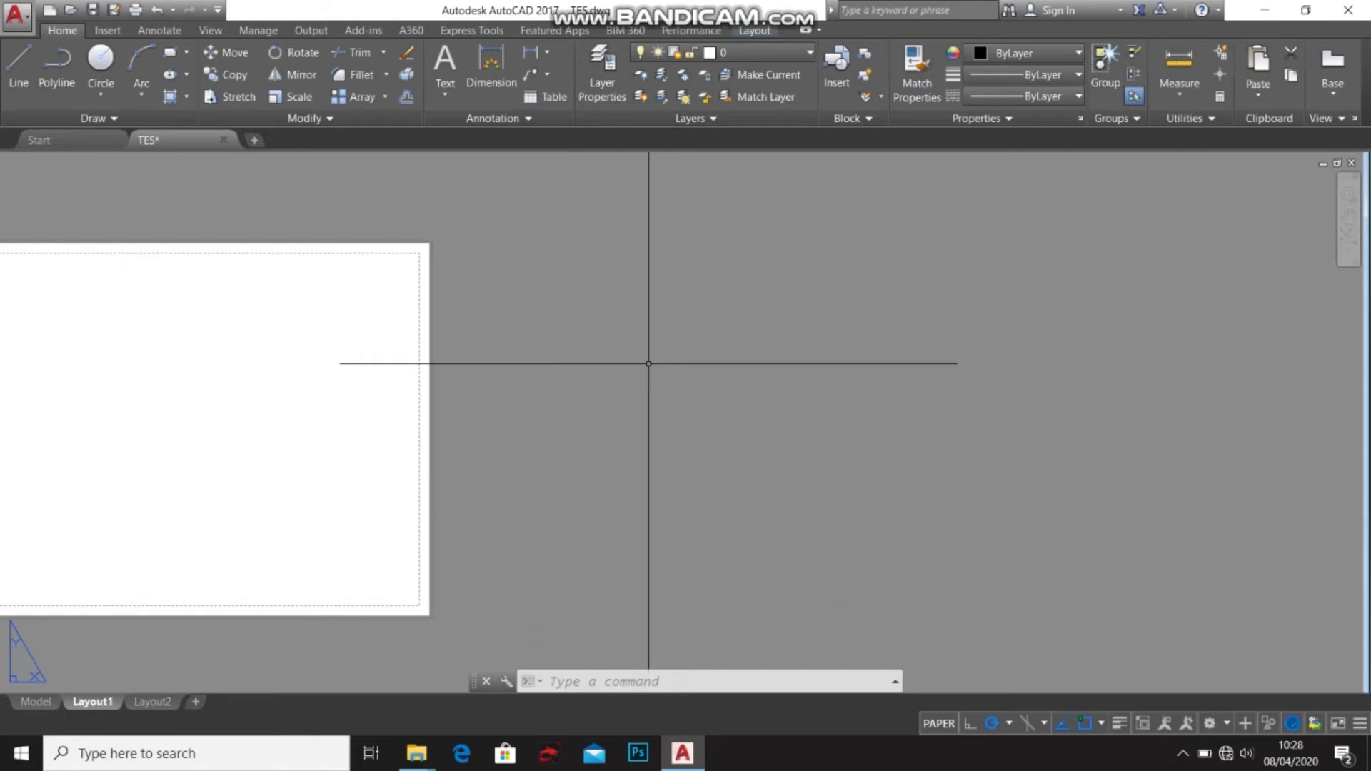
middle_click_drag(647, 372, 834, 346)
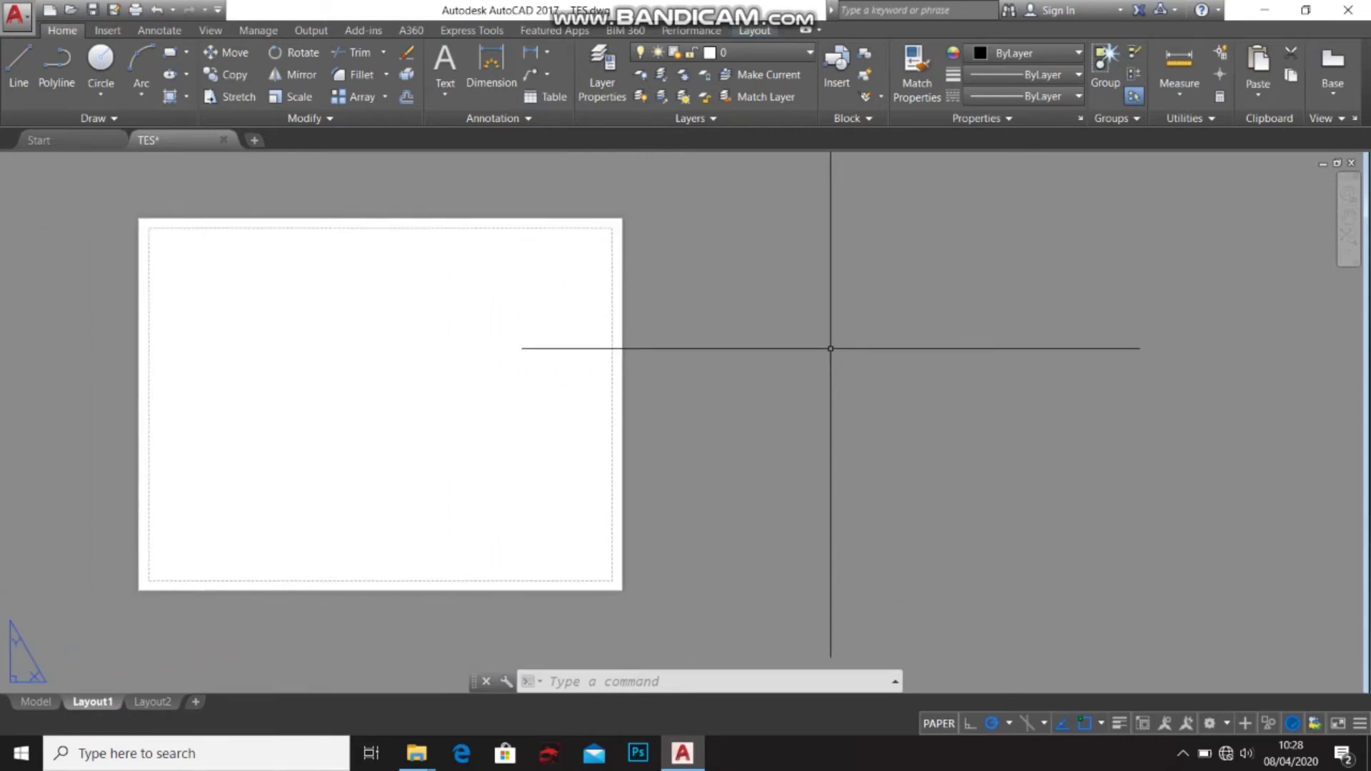
middle_click_drag(805, 331, 660, 336)
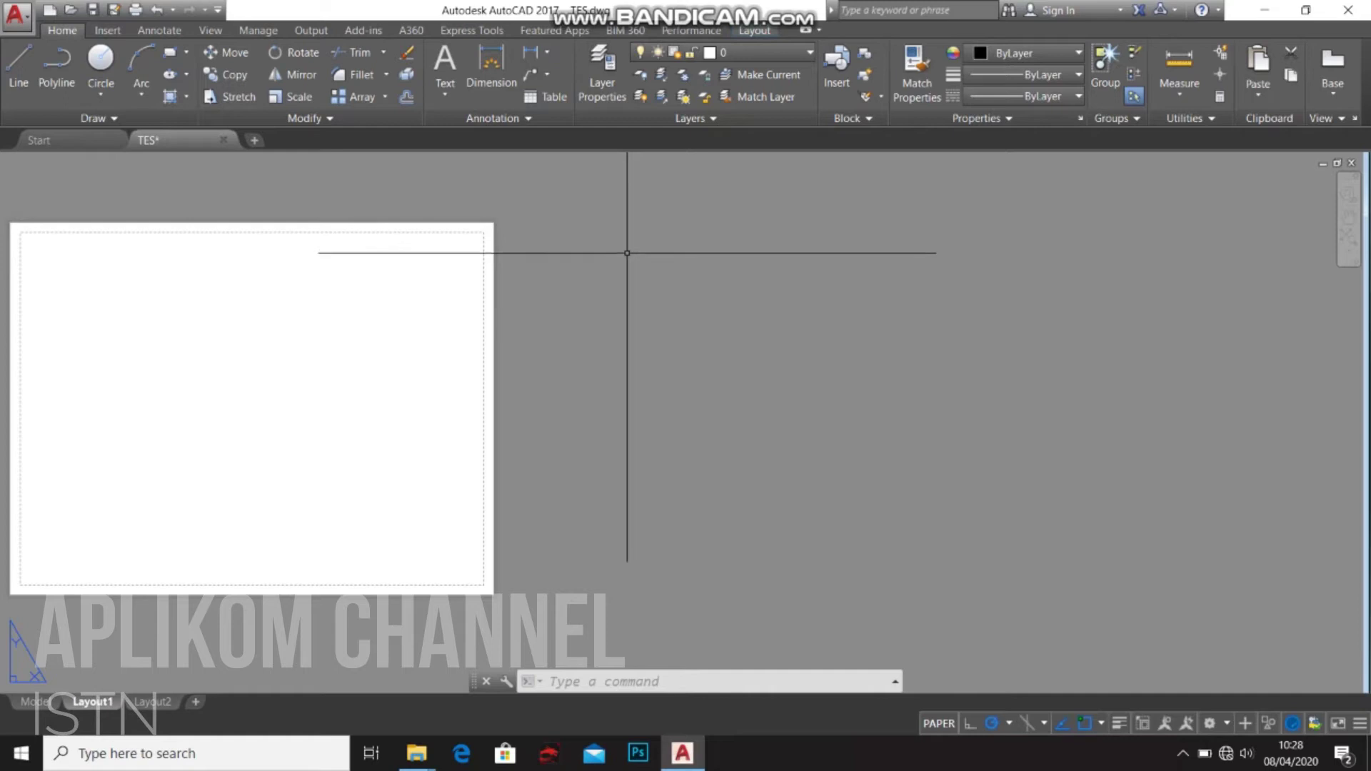
scroll(627, 253, "down", 2)
middle_click_drag(649, 263, 593, 291)
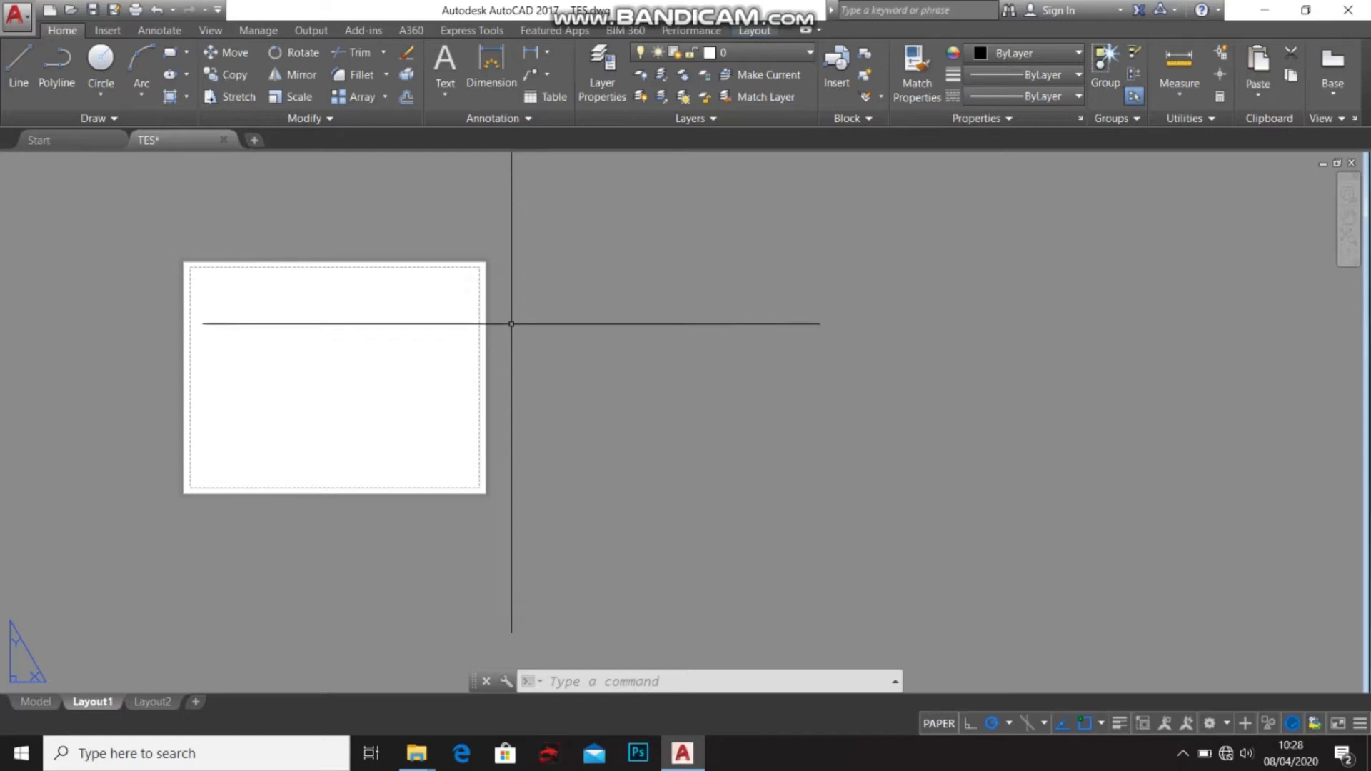
scroll(498, 278, "up", 2)
middle_click_drag(522, 302, 618, 290)
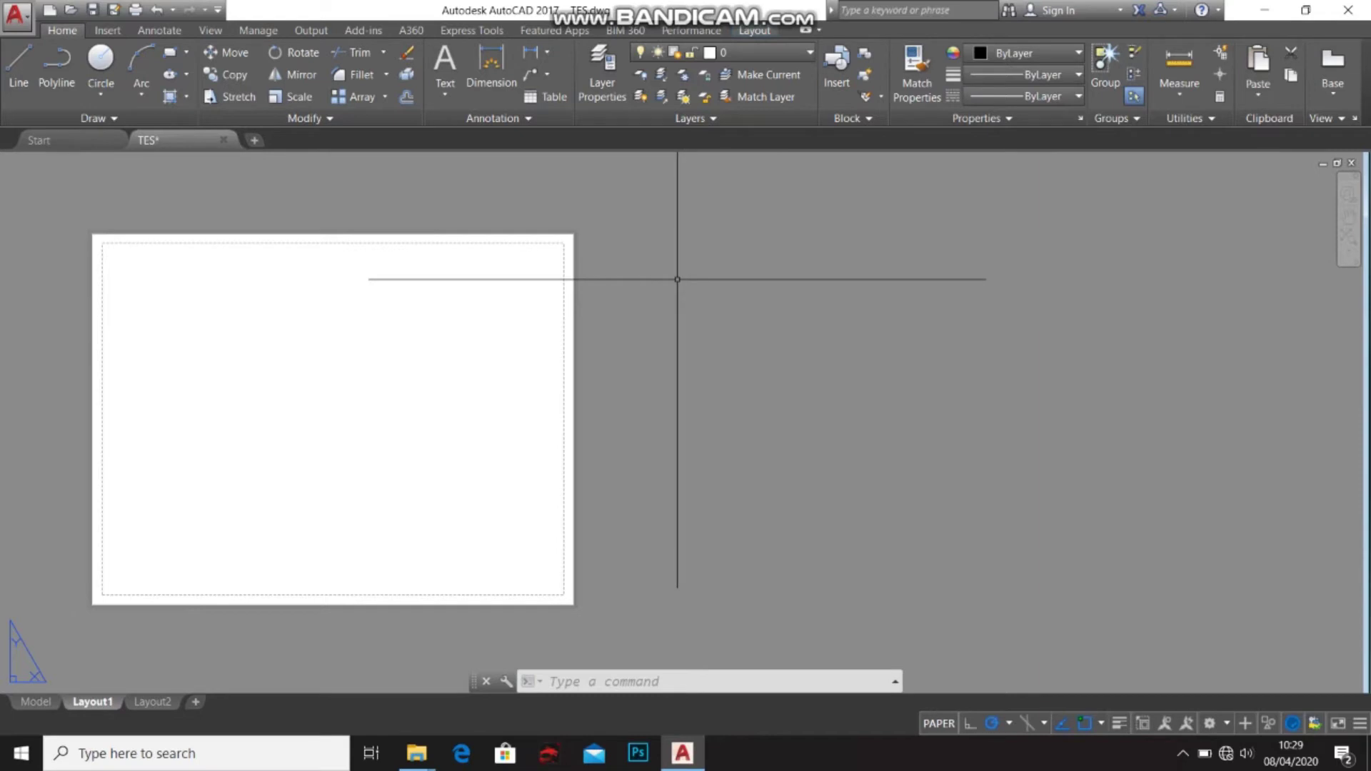
middle_click_drag(769, 274, 735, 276)
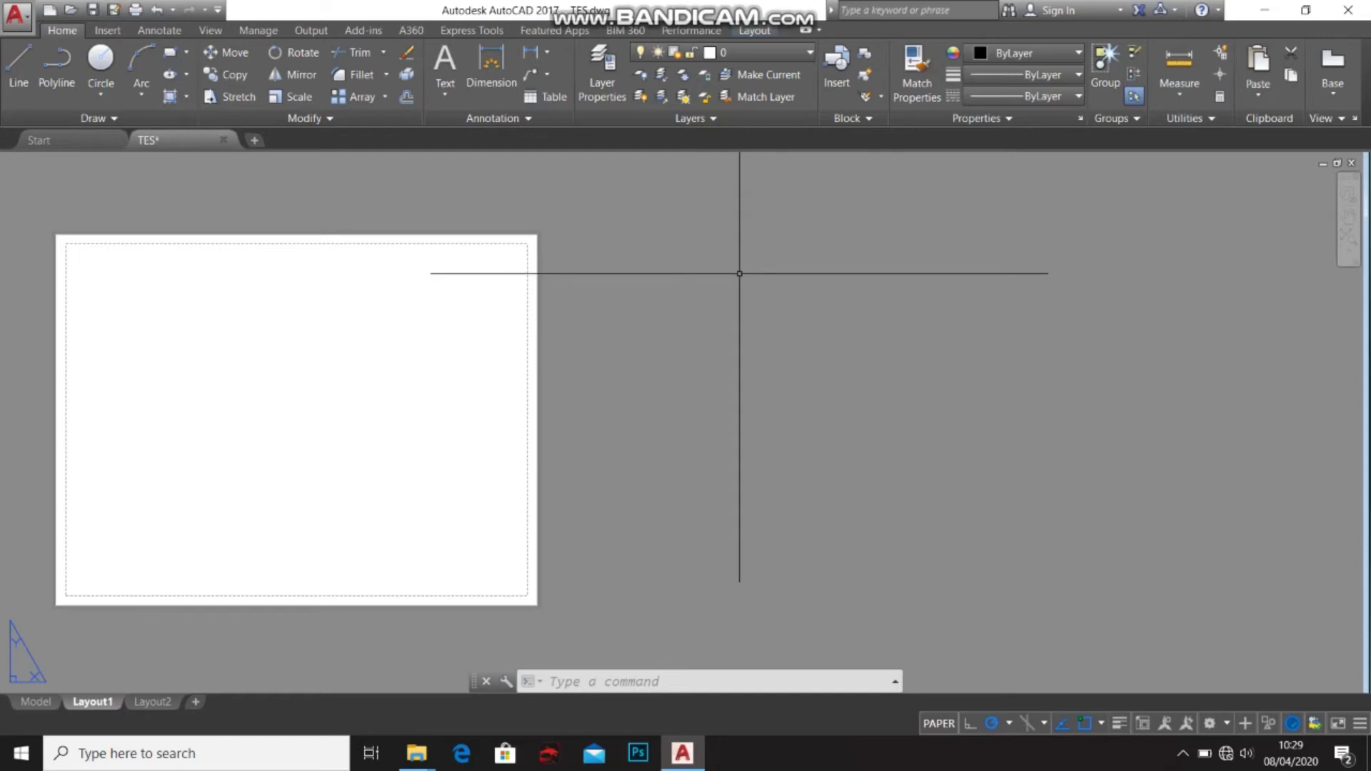
Draw a horizontal polyline 420 units long, starting just outside the upper-right corner of the Layout1 sheet and running to the right.
type("p")
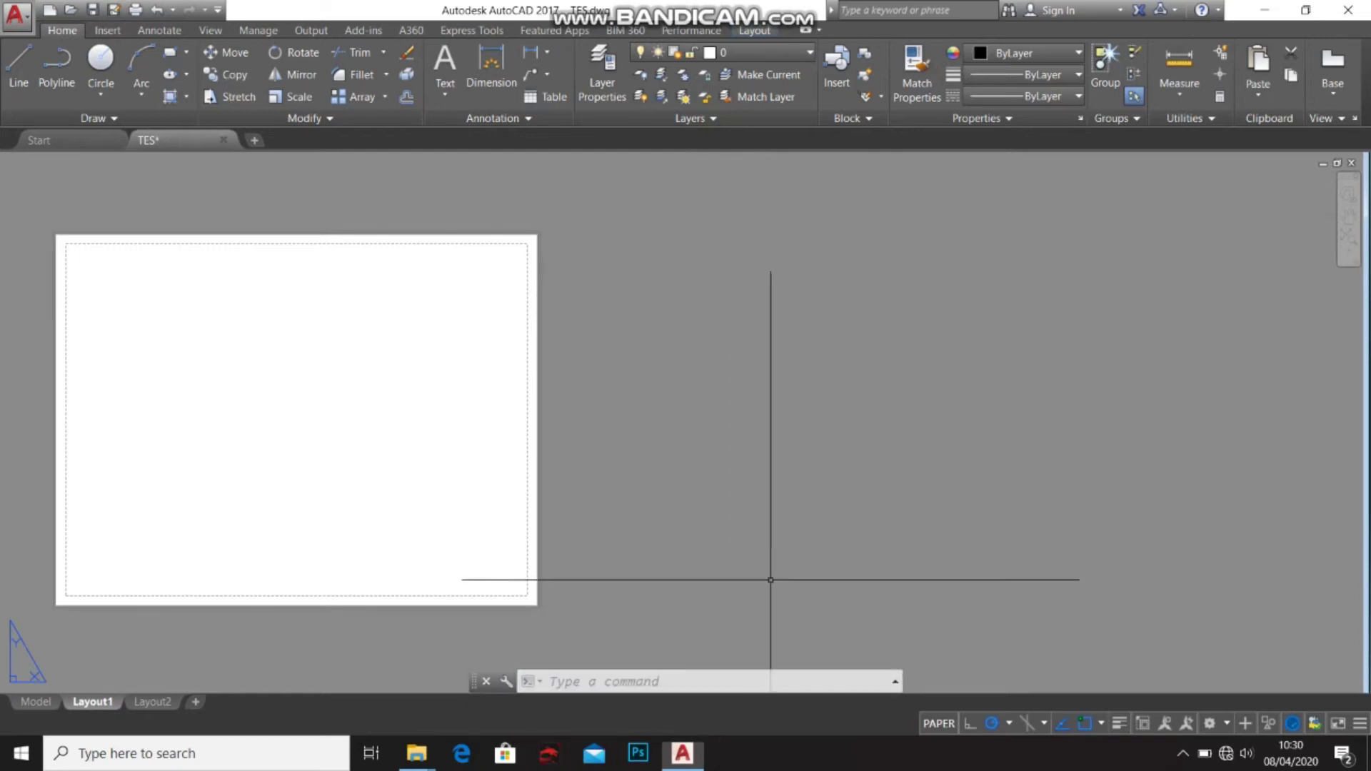
left_click(728, 679)
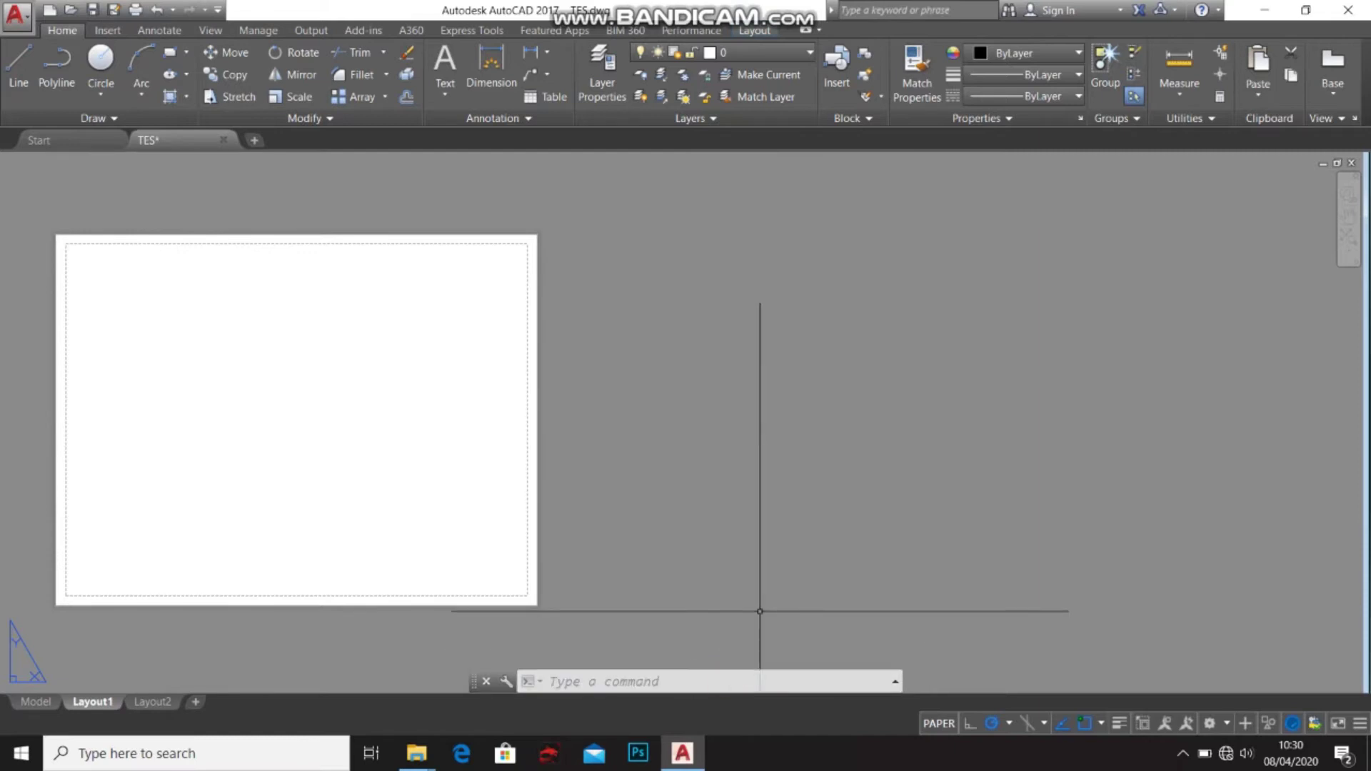
type("pl")
key("Return")
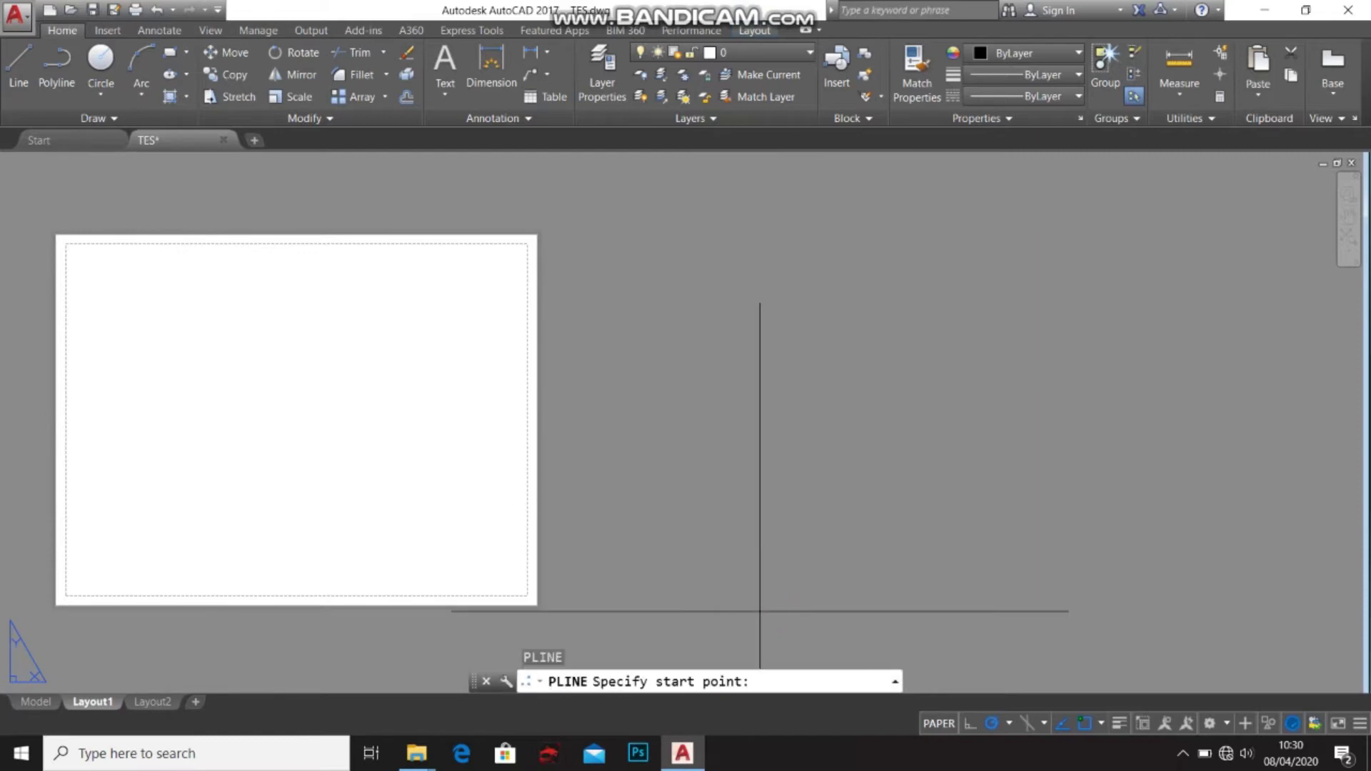
left_click(607, 234)
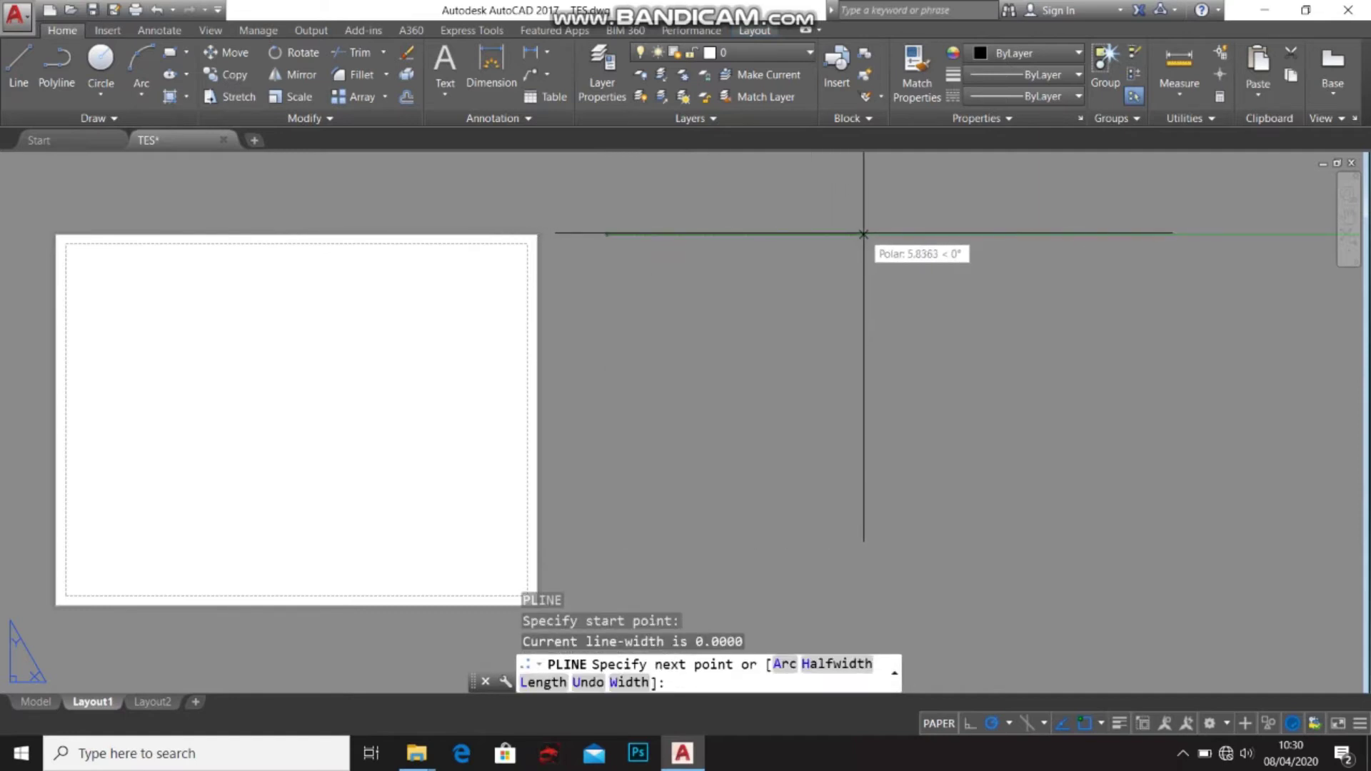
type("4")
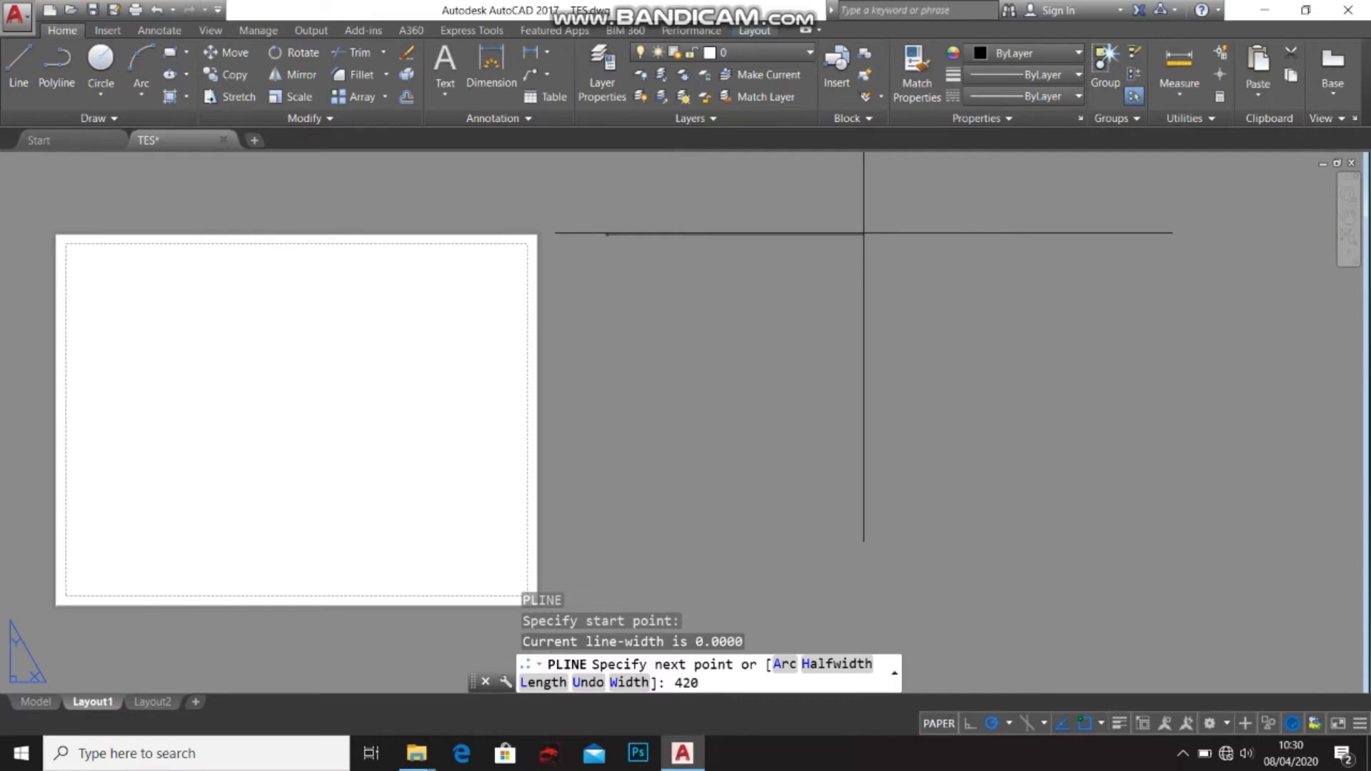
type("20")
key("Return")
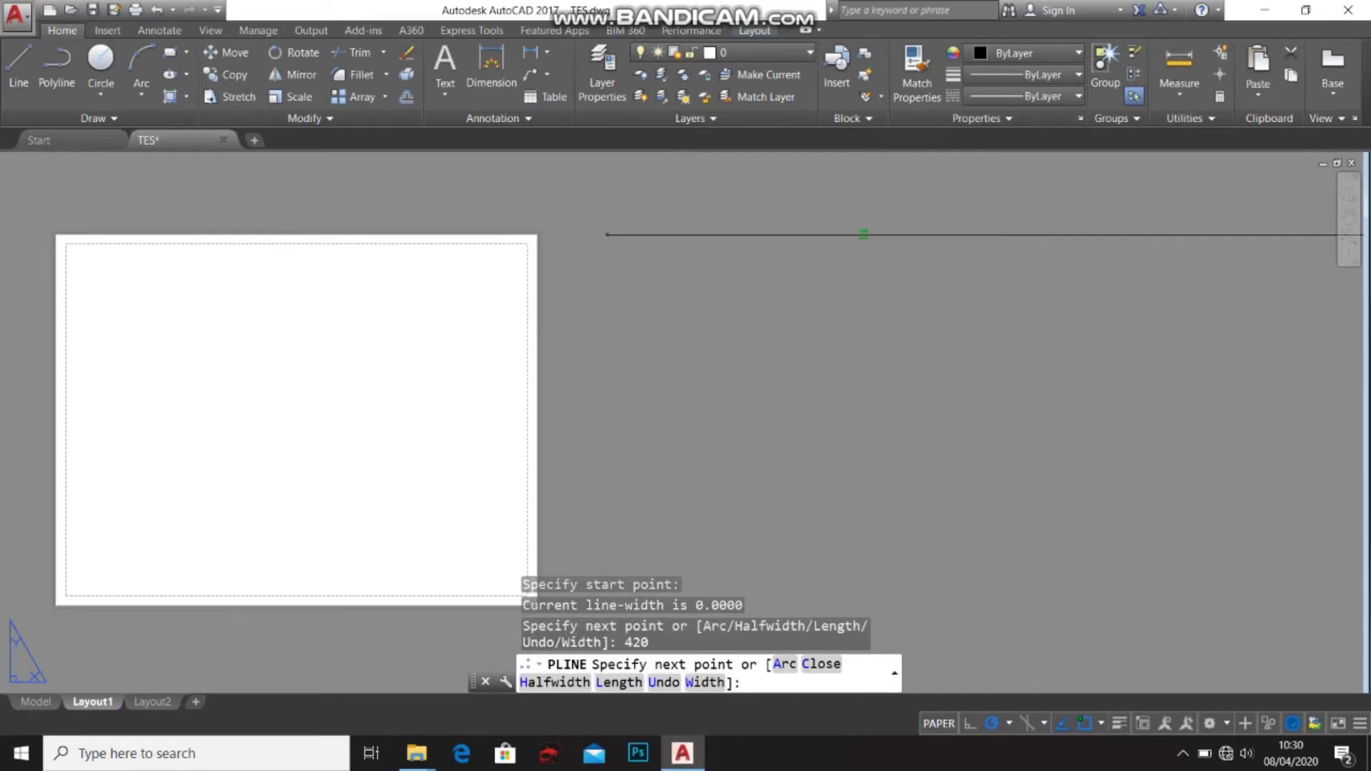
scroll(864, 233, "down", 4)
middle_click_drag(967, 291, 328, 299)
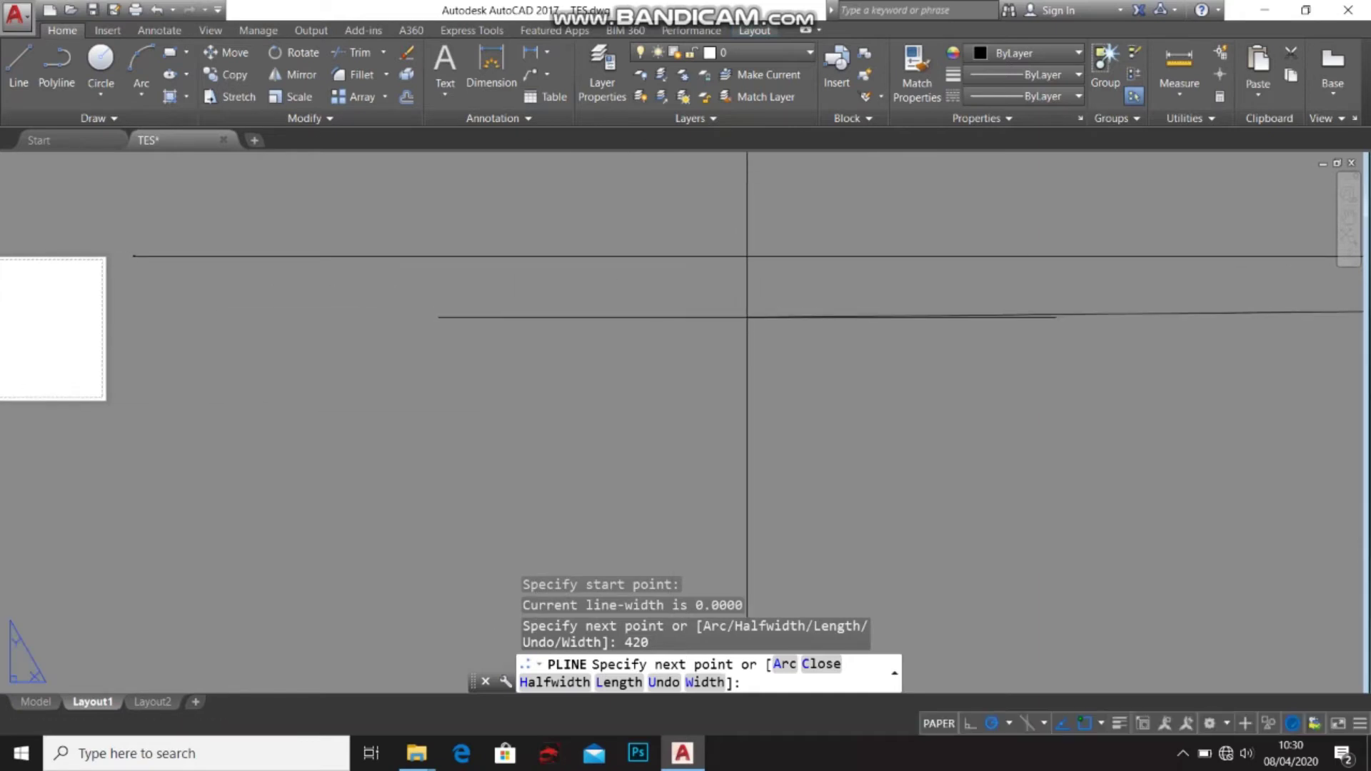
key("Escape")
Draw a second polyline from the right end of the 420-unit line, going 297 units down and 420 units left.
scroll(745, 304, "down", 2)
scroll(746, 299, "down", 6)
middle_click_drag(864, 351, 522, 322)
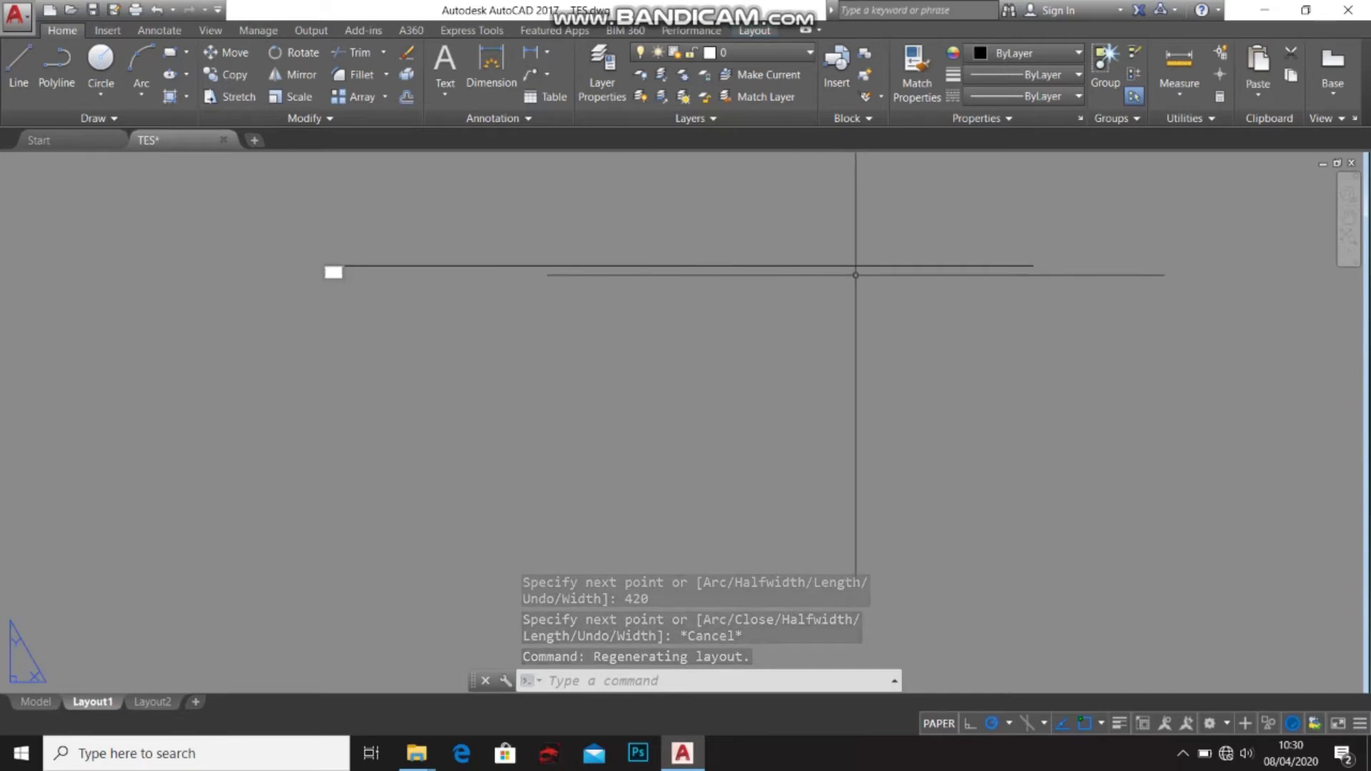
type("pl")
key("Return")
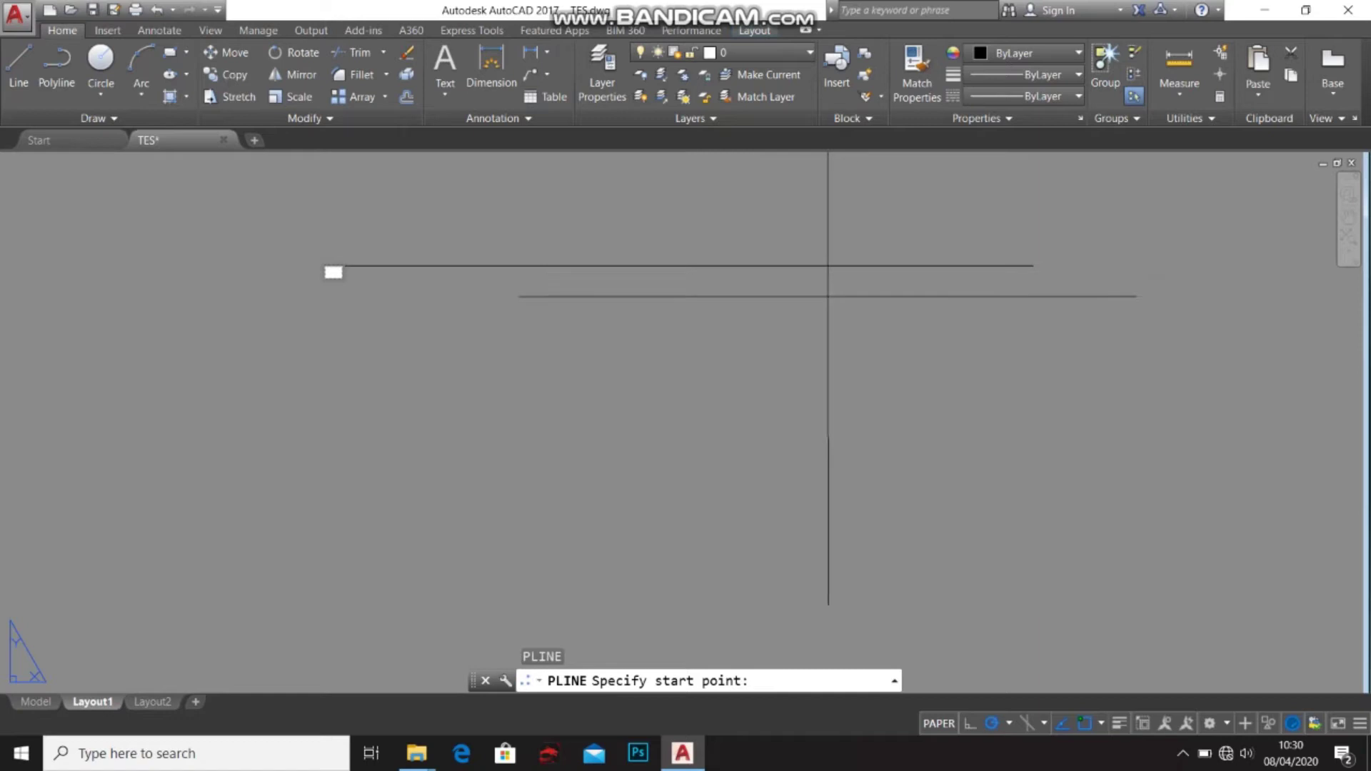
left_click(1033, 266)
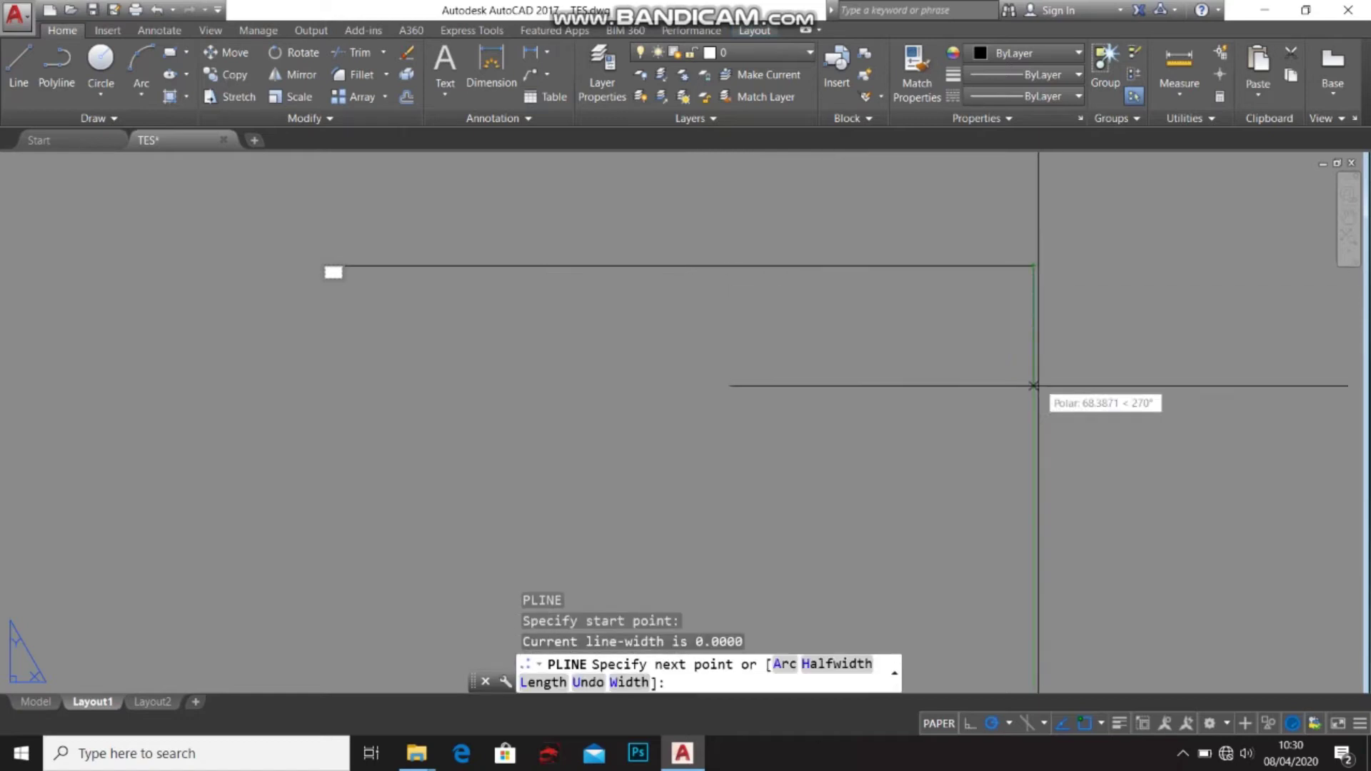
type("2")
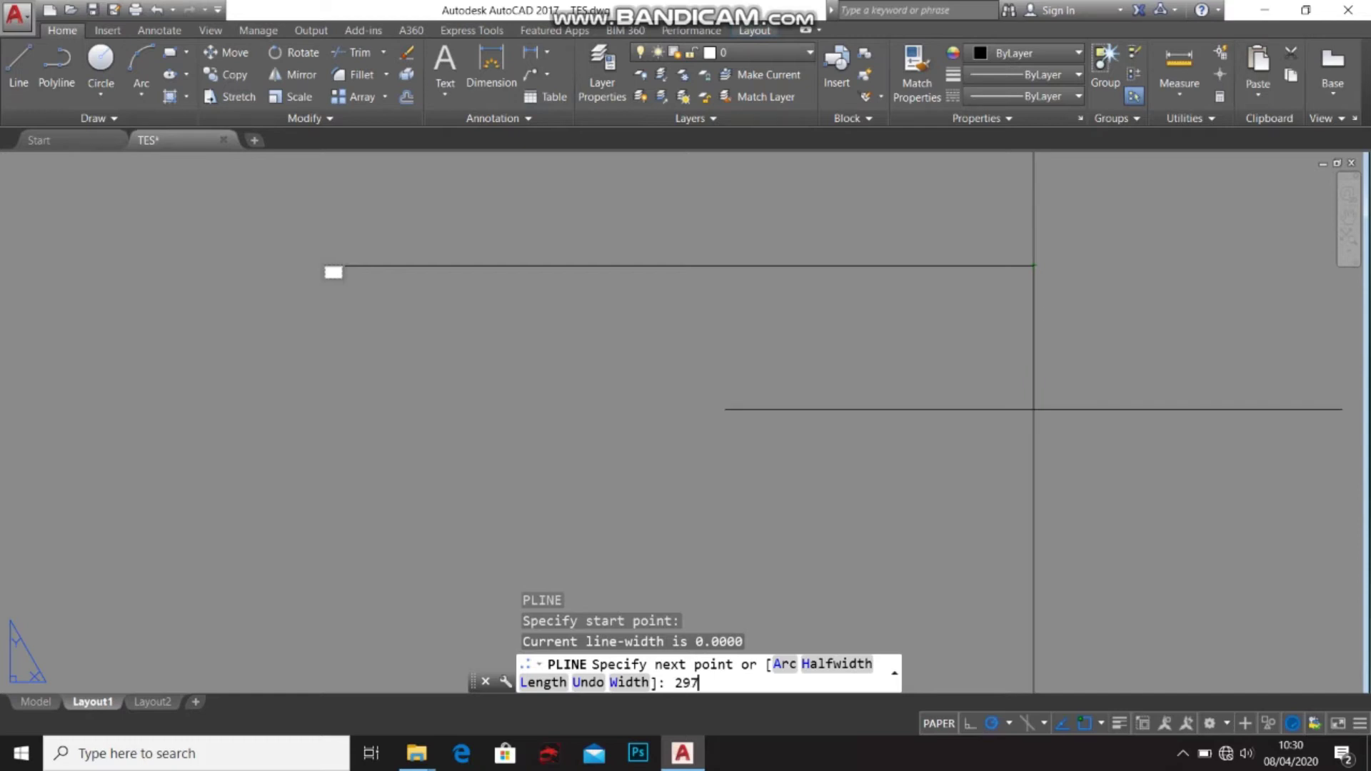
type("97")
key("Return")
scroll(1012, 398, "down", 2)
middle_click_drag(933, 389, 864, 327)
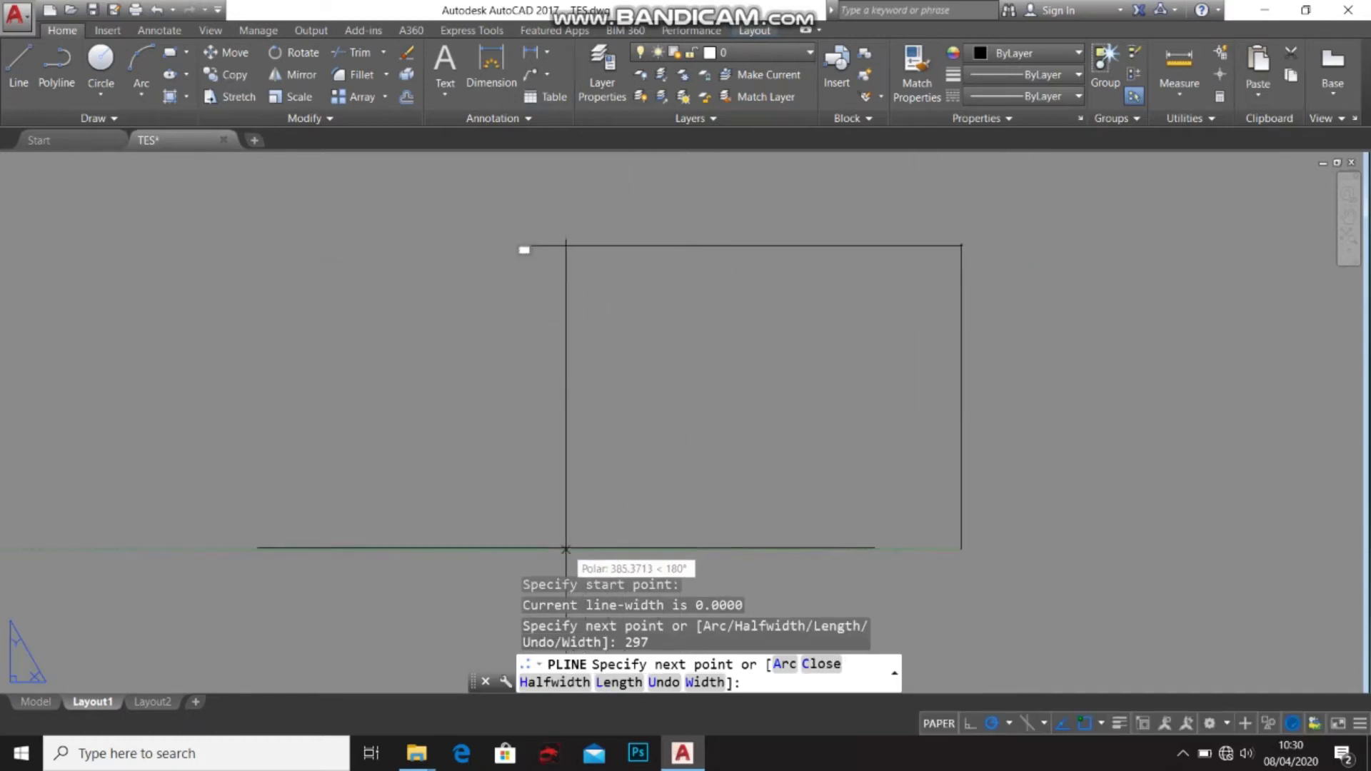
type("42")
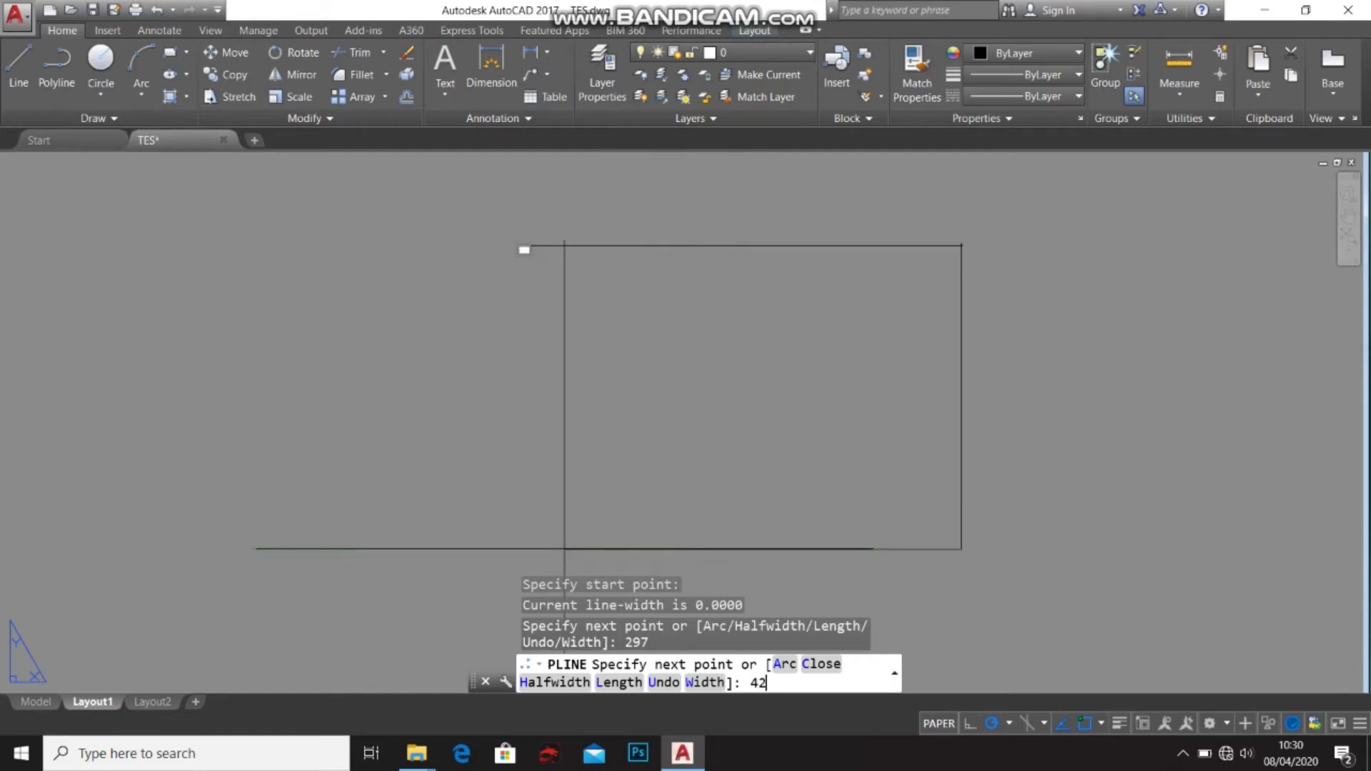
type("0")
key("Return")
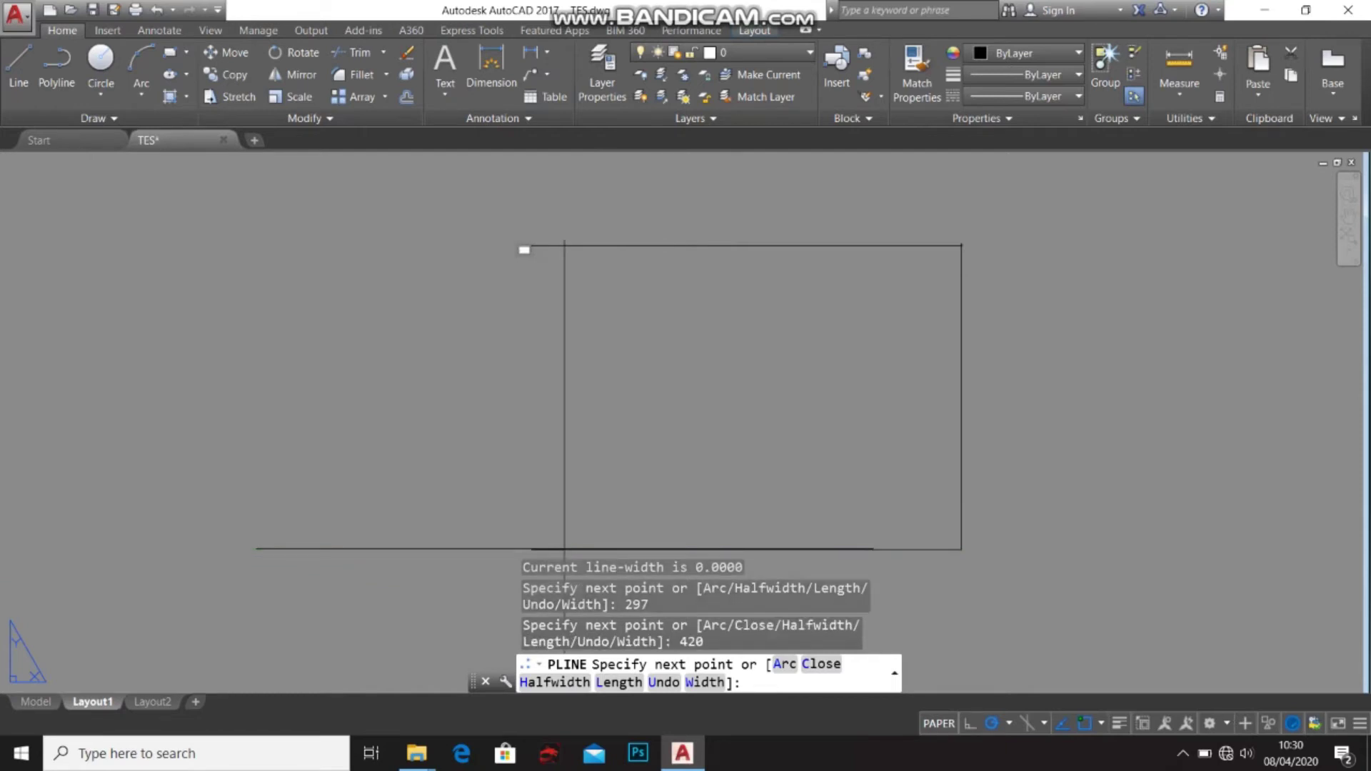
Continue the polyline up to the top line's left end and across to its right end, completing the rectangular frame, and finish it.
scroll(525, 243, "up", 5)
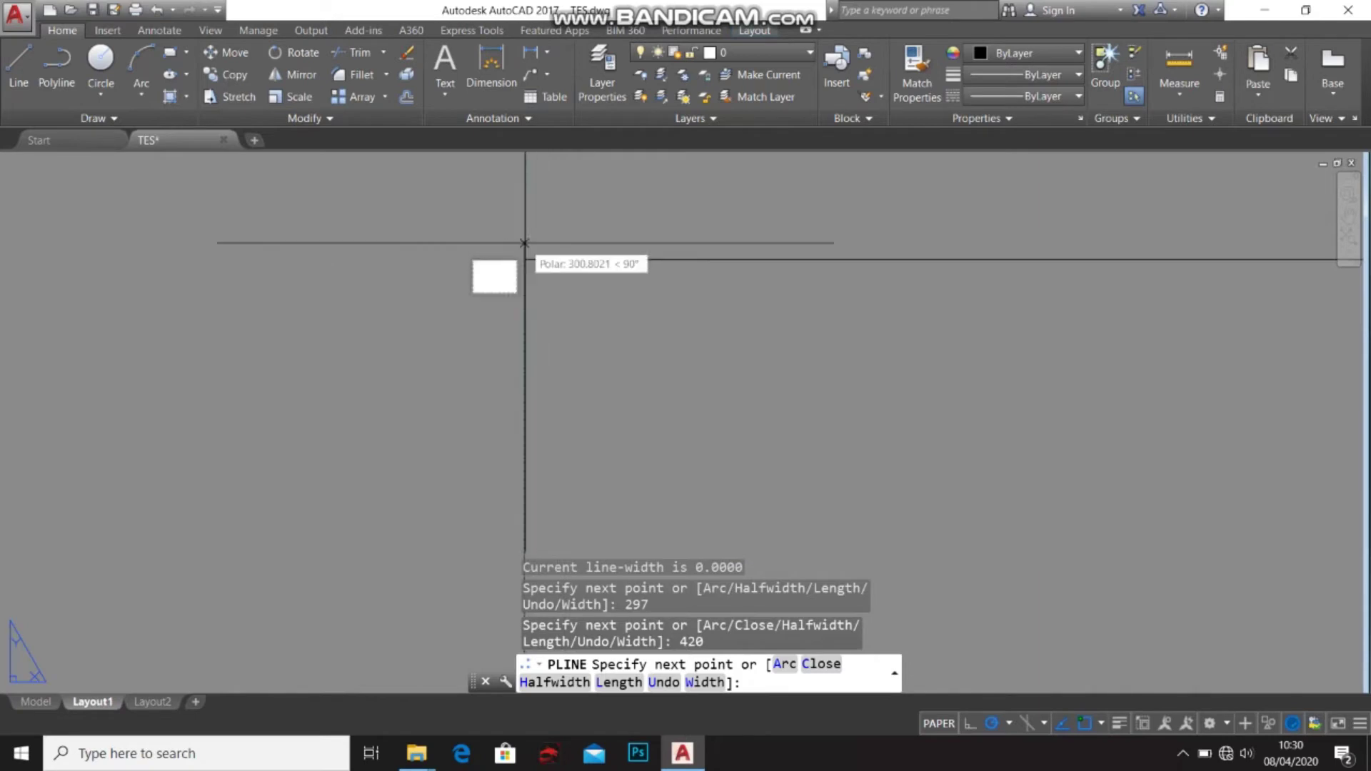
scroll(525, 243, "up", 4)
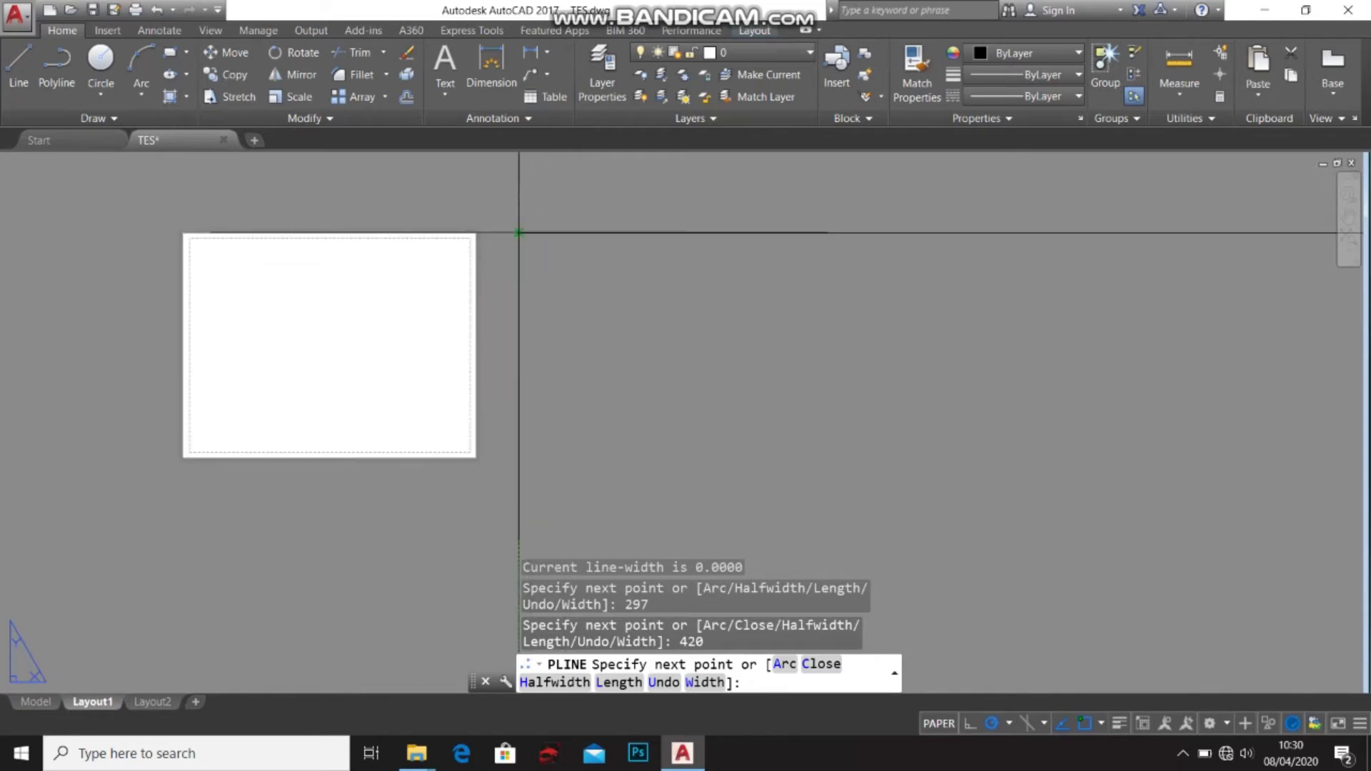
scroll(532, 240, "down", 5)
scroll(885, 250, "down", 6)
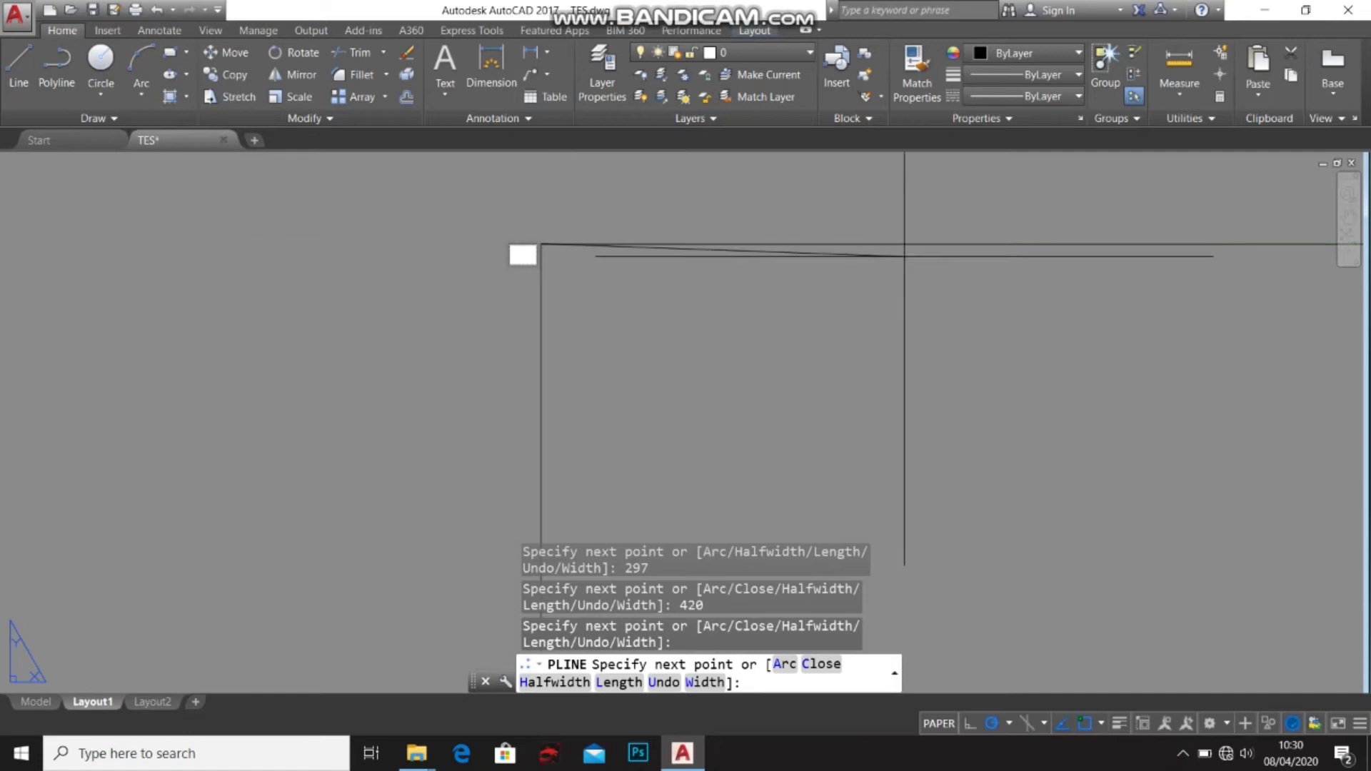
left_click(1221, 257)
key("Return")
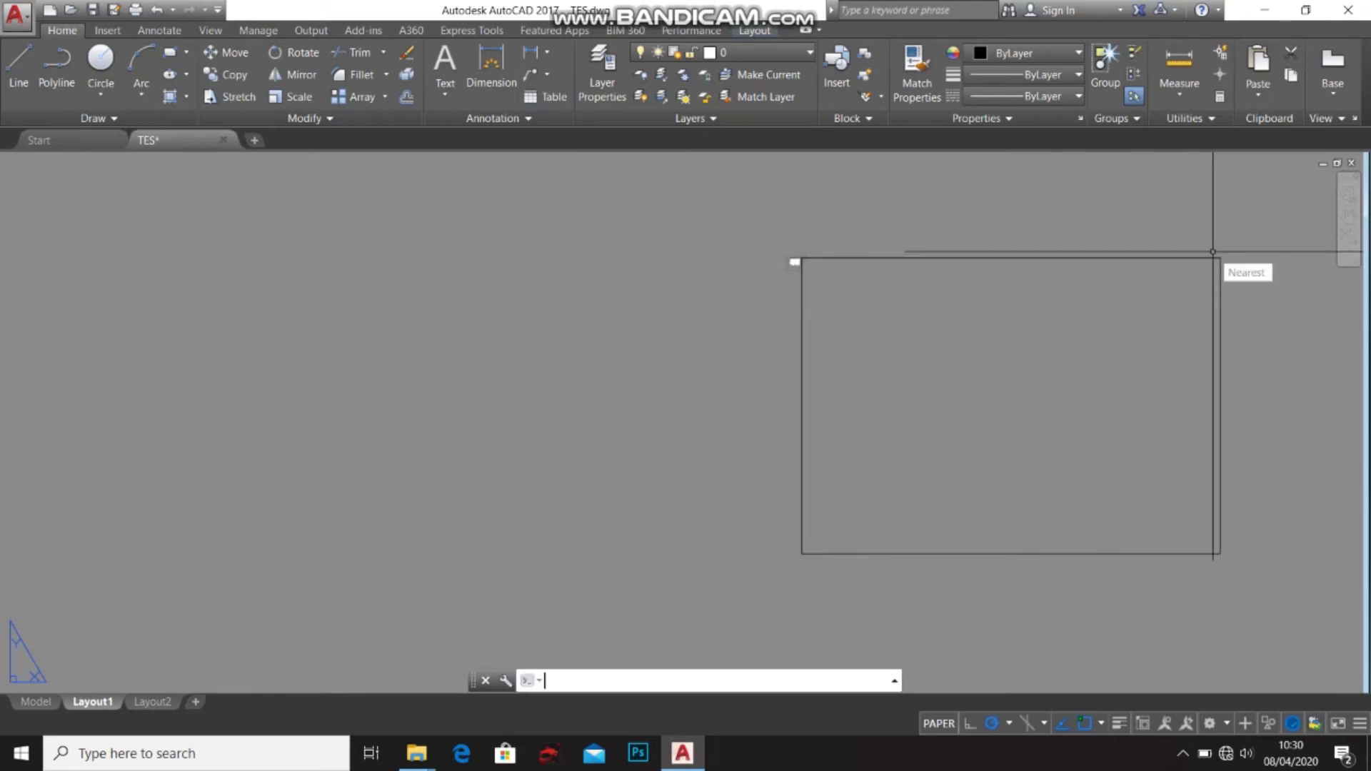
middle_click_drag(1032, 286, 729, 233)
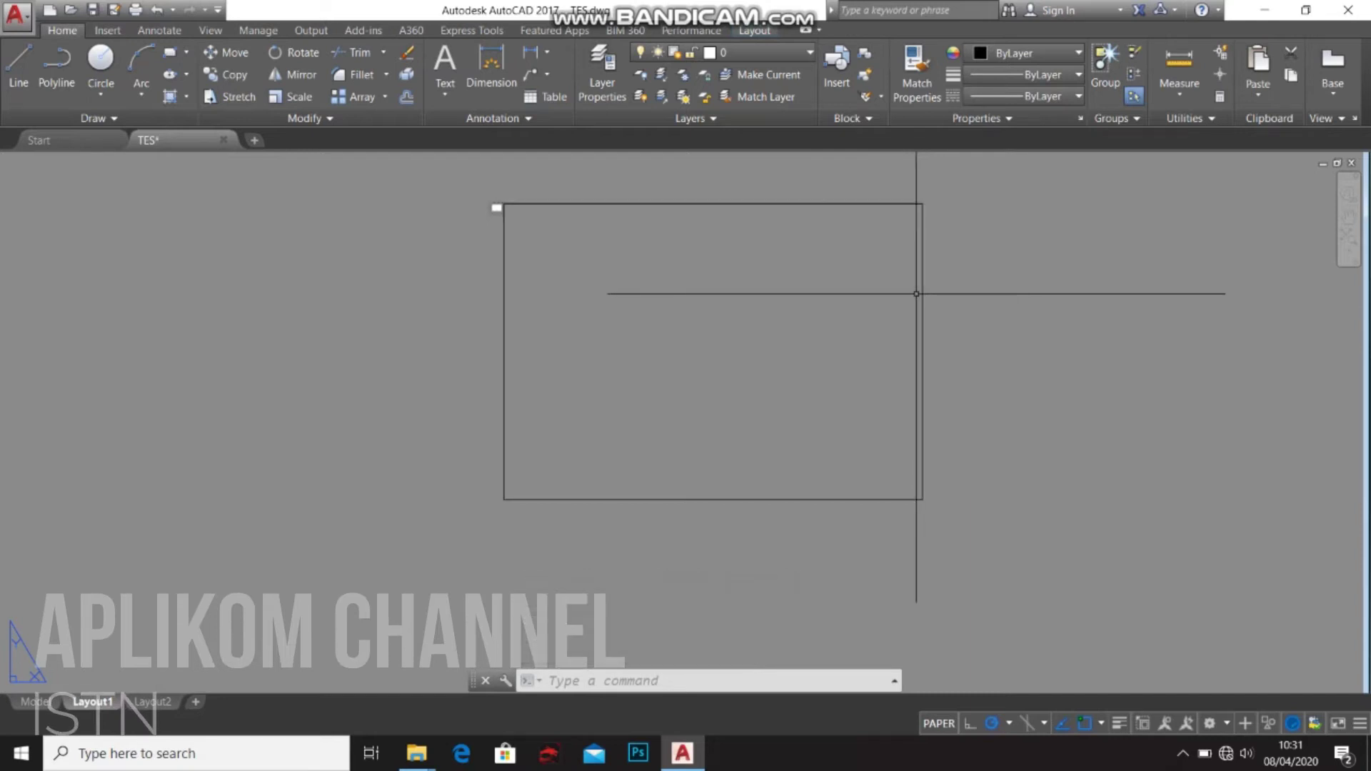
Offset the 420 × 297 paper frame 10 units inward to make an inner border.
mouse_move(720, 4)
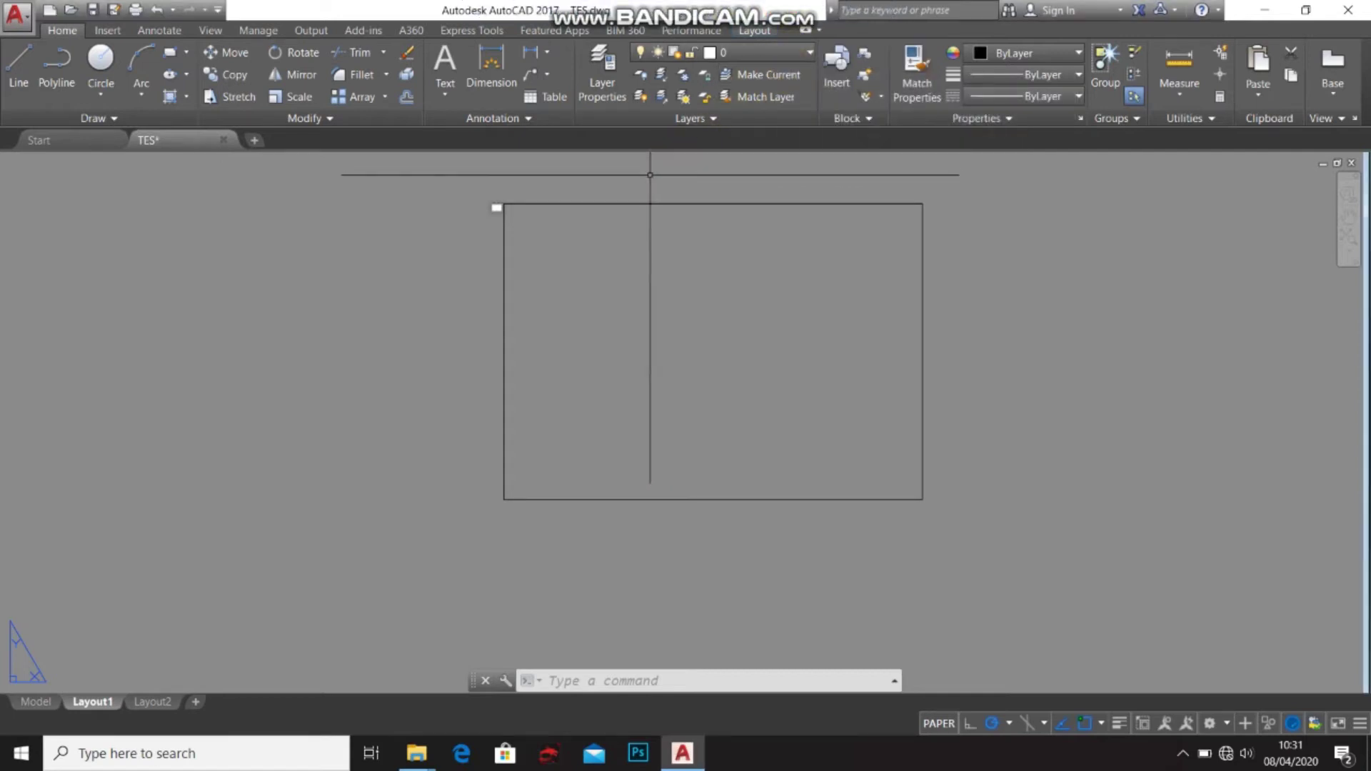
left_click(407, 100)
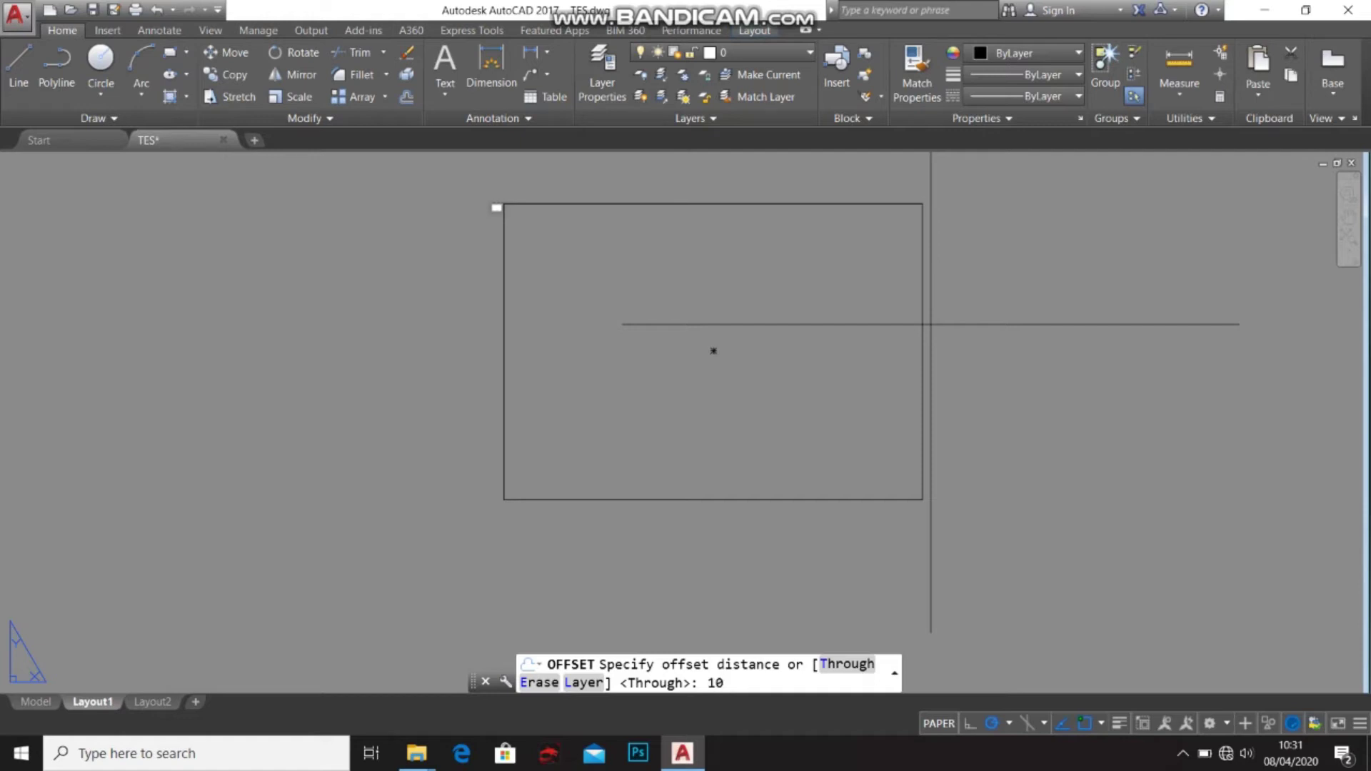
key("Return")
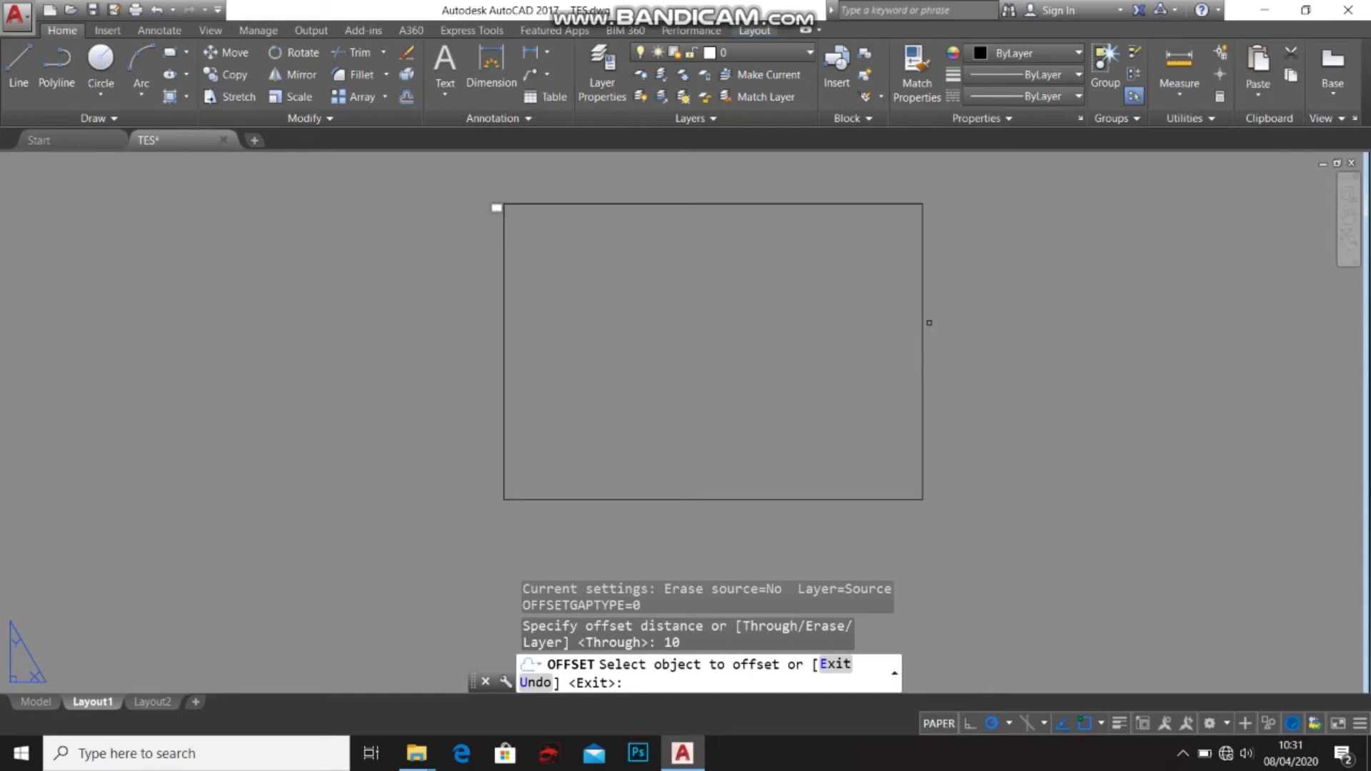
scroll(930, 345, "up", 2)
left_click(917, 346)
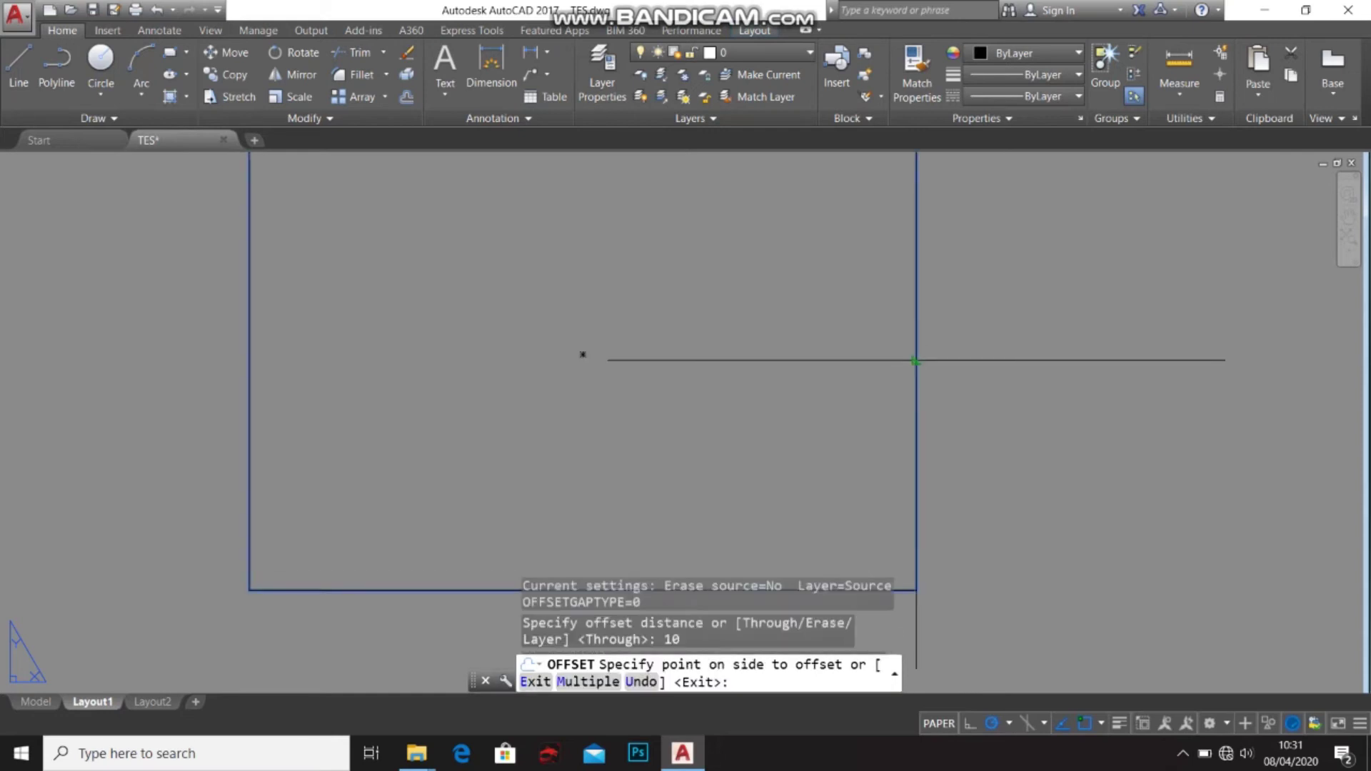
left_click(583, 354)
scroll(960, 393, "down", 2)
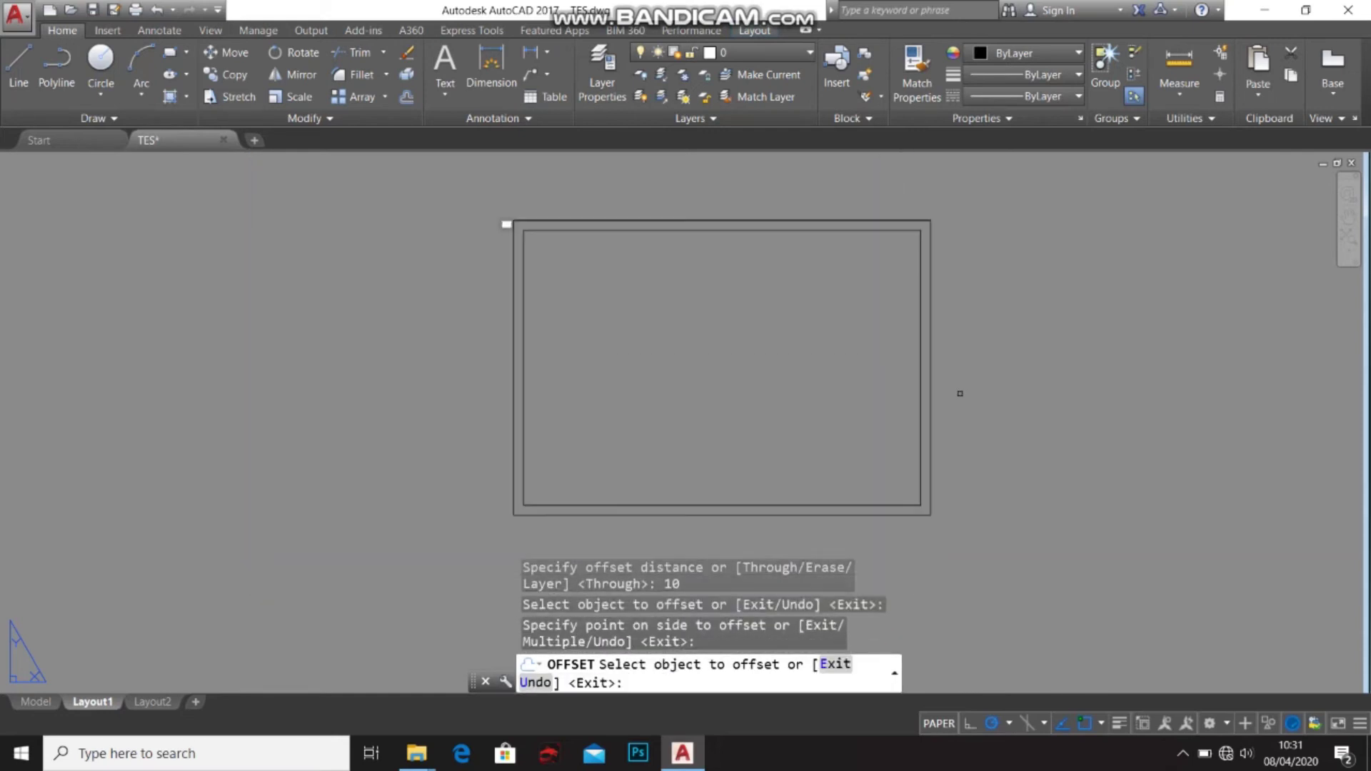
key("Return")
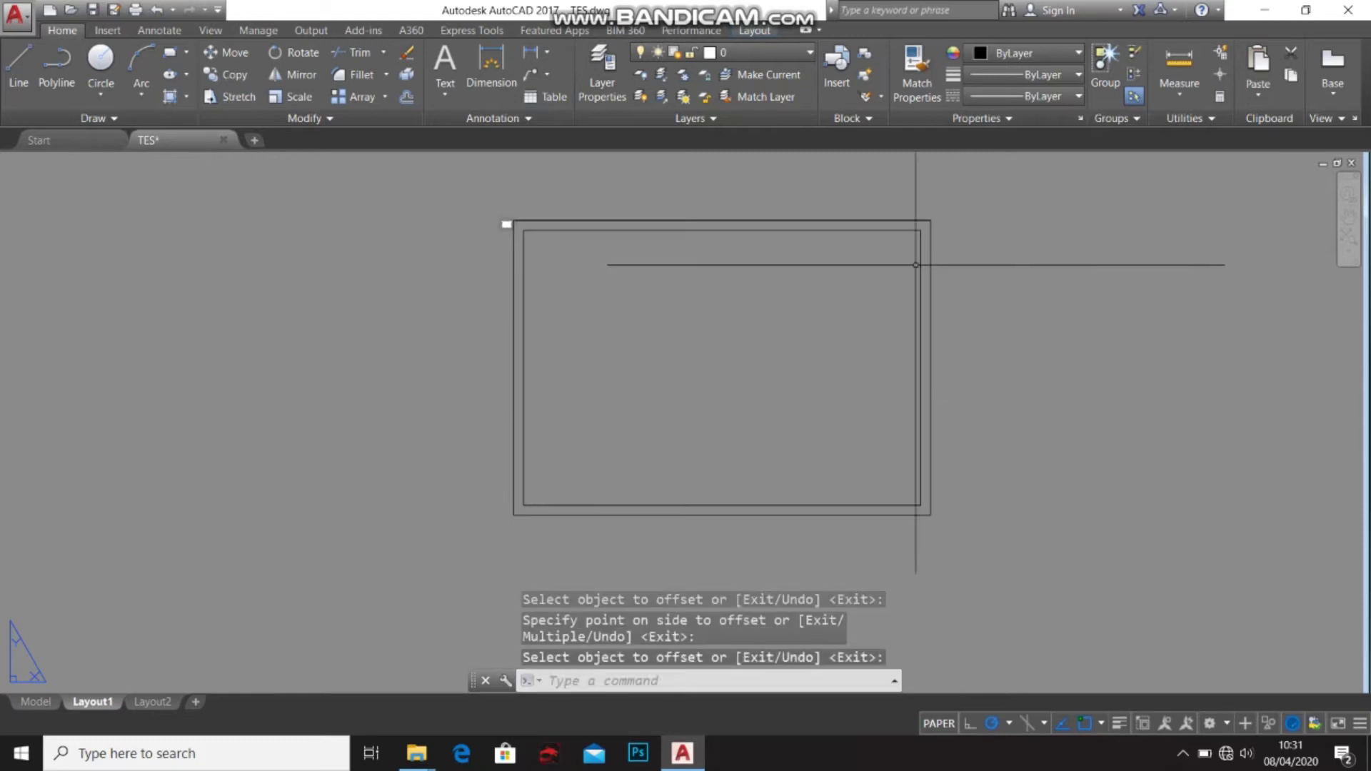
Draw a polyline over the inner border's right edge, from its upper-right corner to its lower-right corner.
middle_click_drag(934, 261, 892, 268)
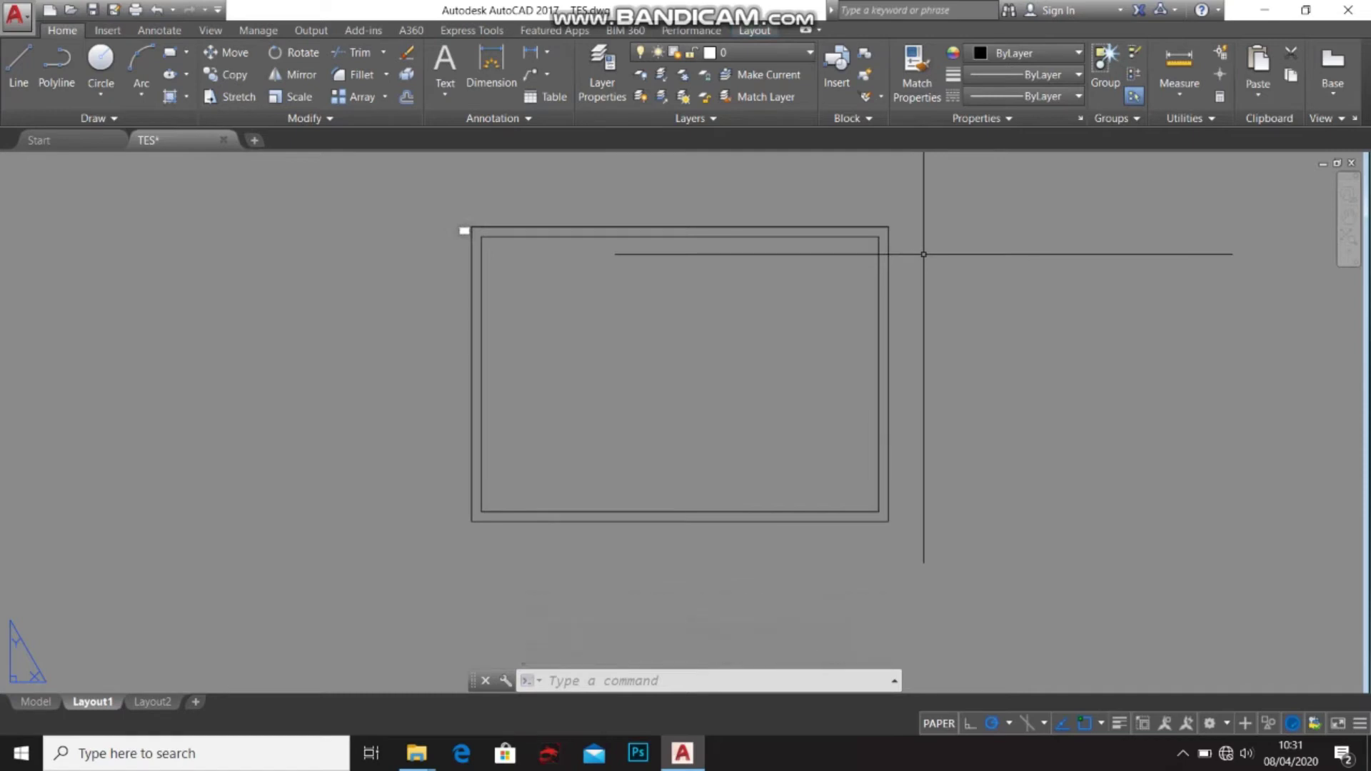
type("pl")
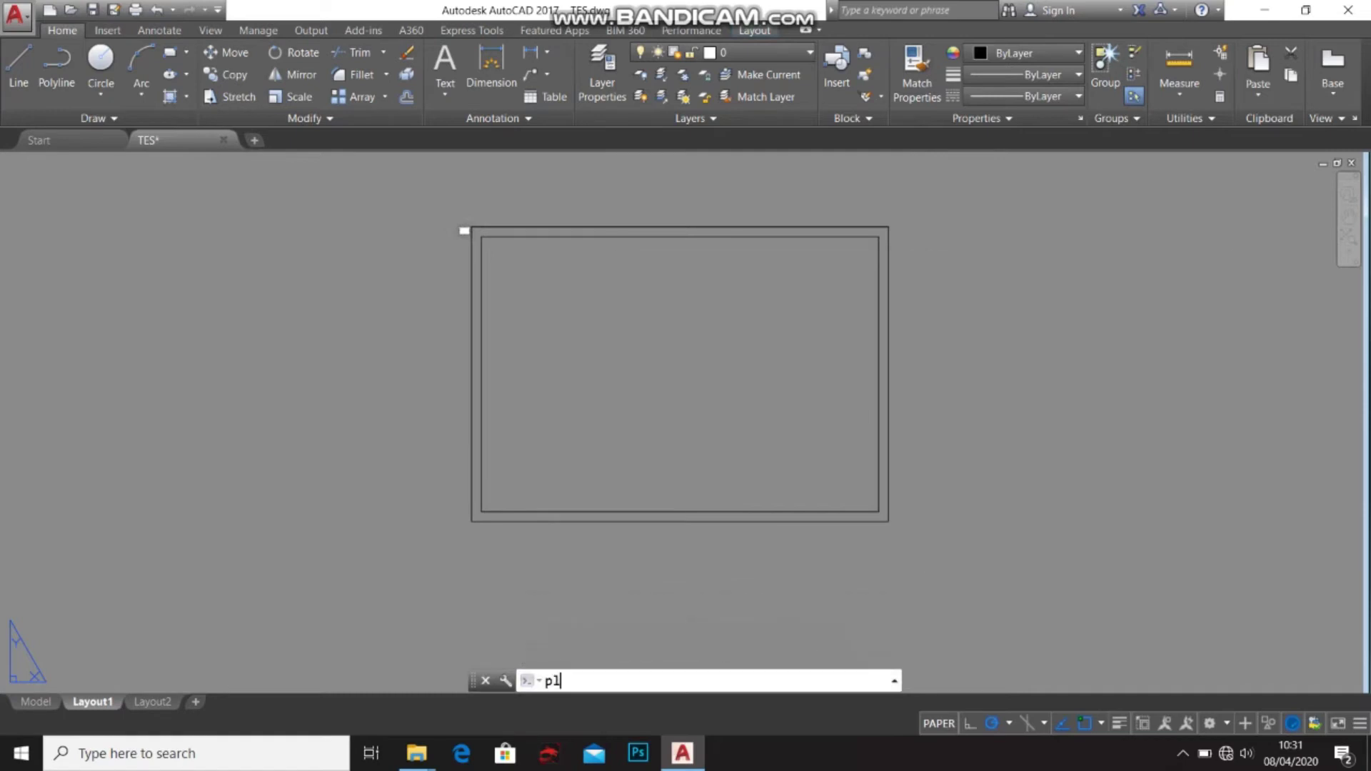
key("Return")
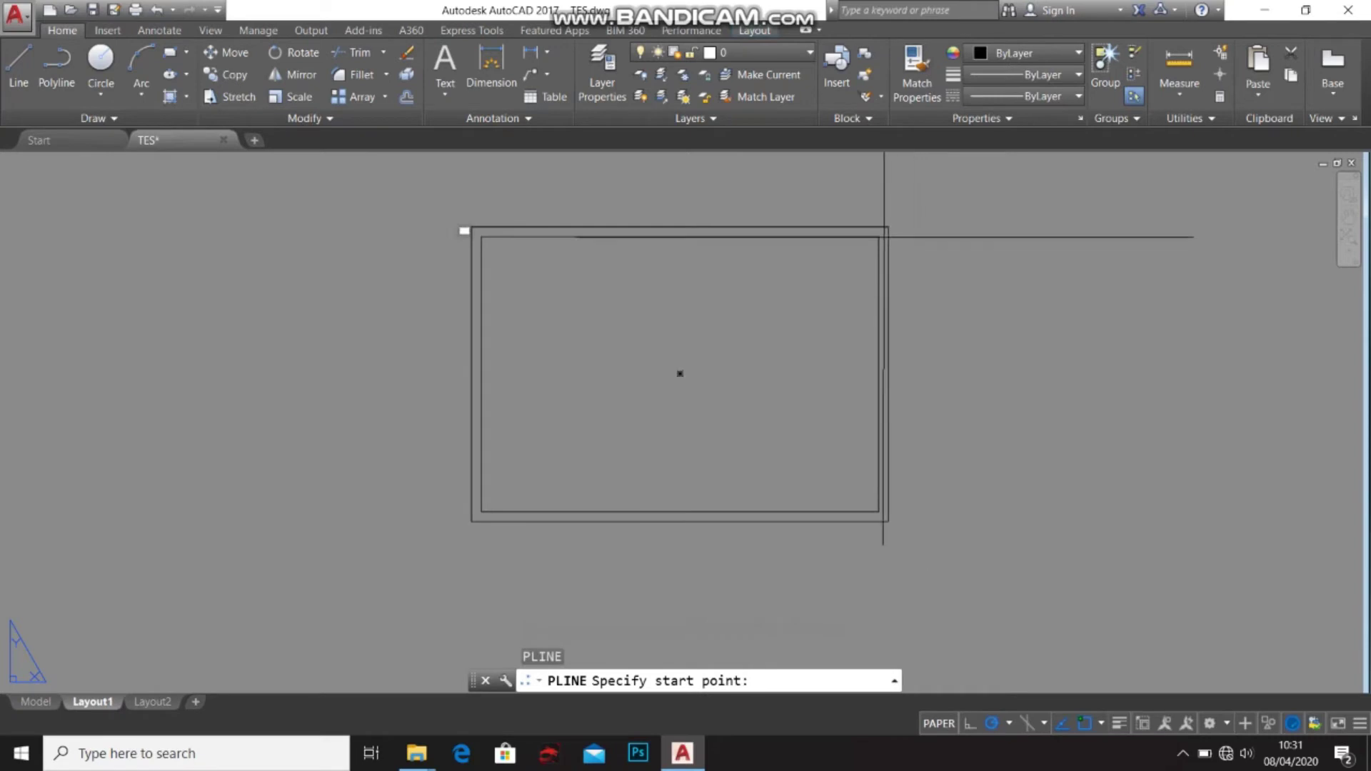
left_click(878, 235)
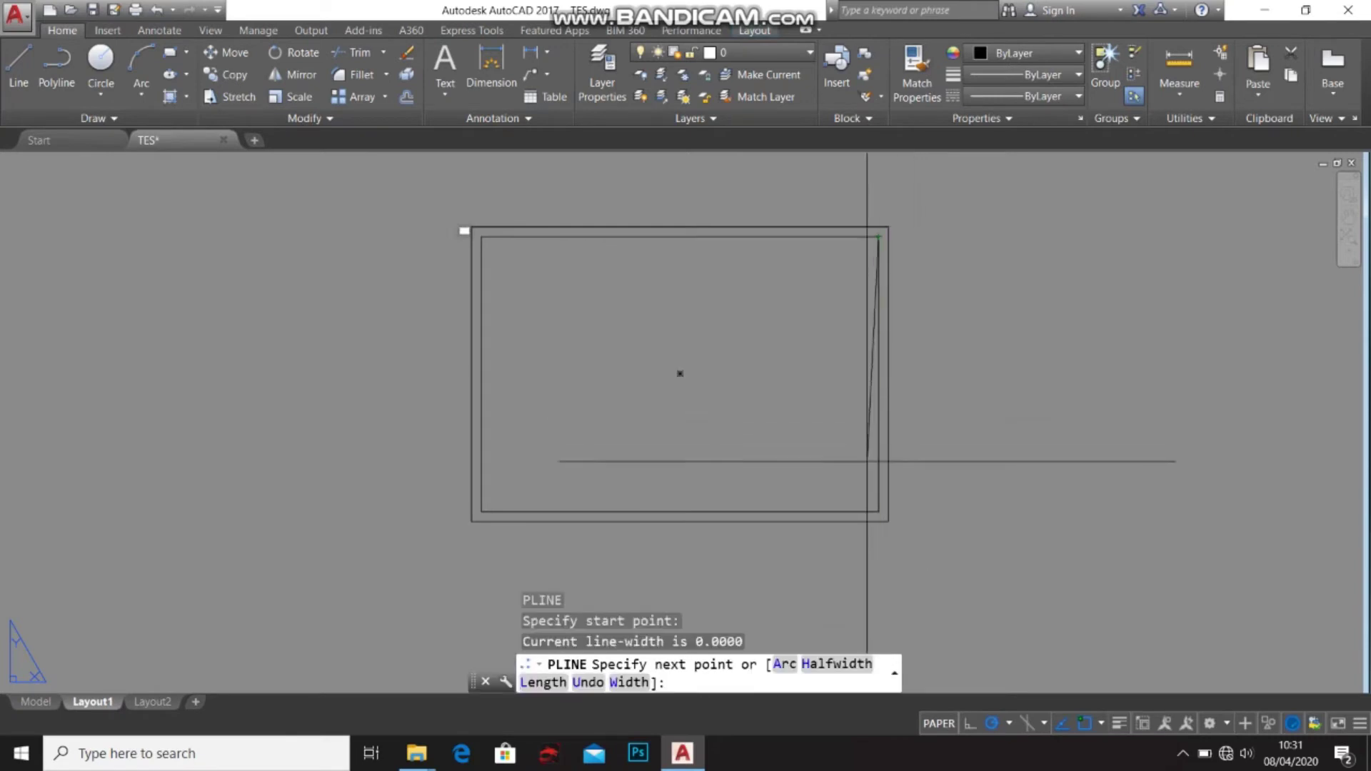
left_click(878, 511)
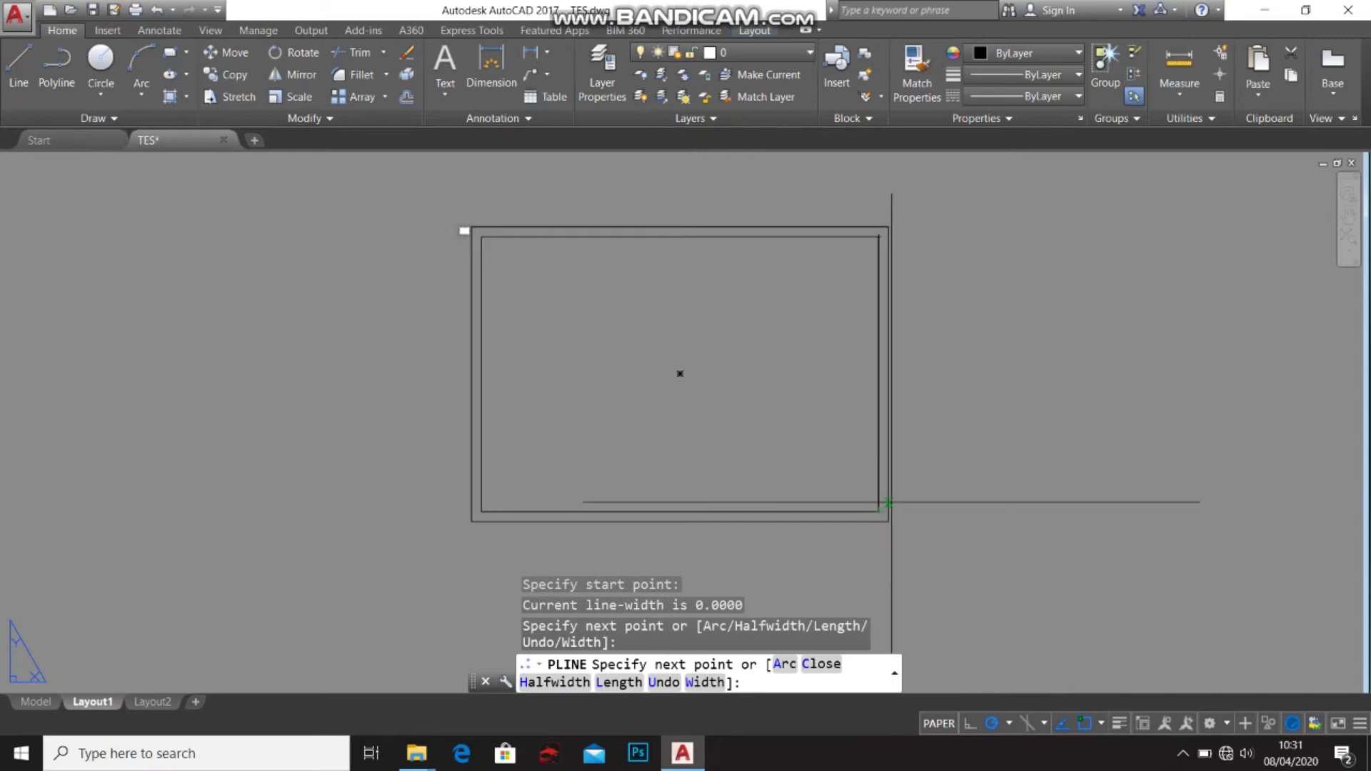
key("Return")
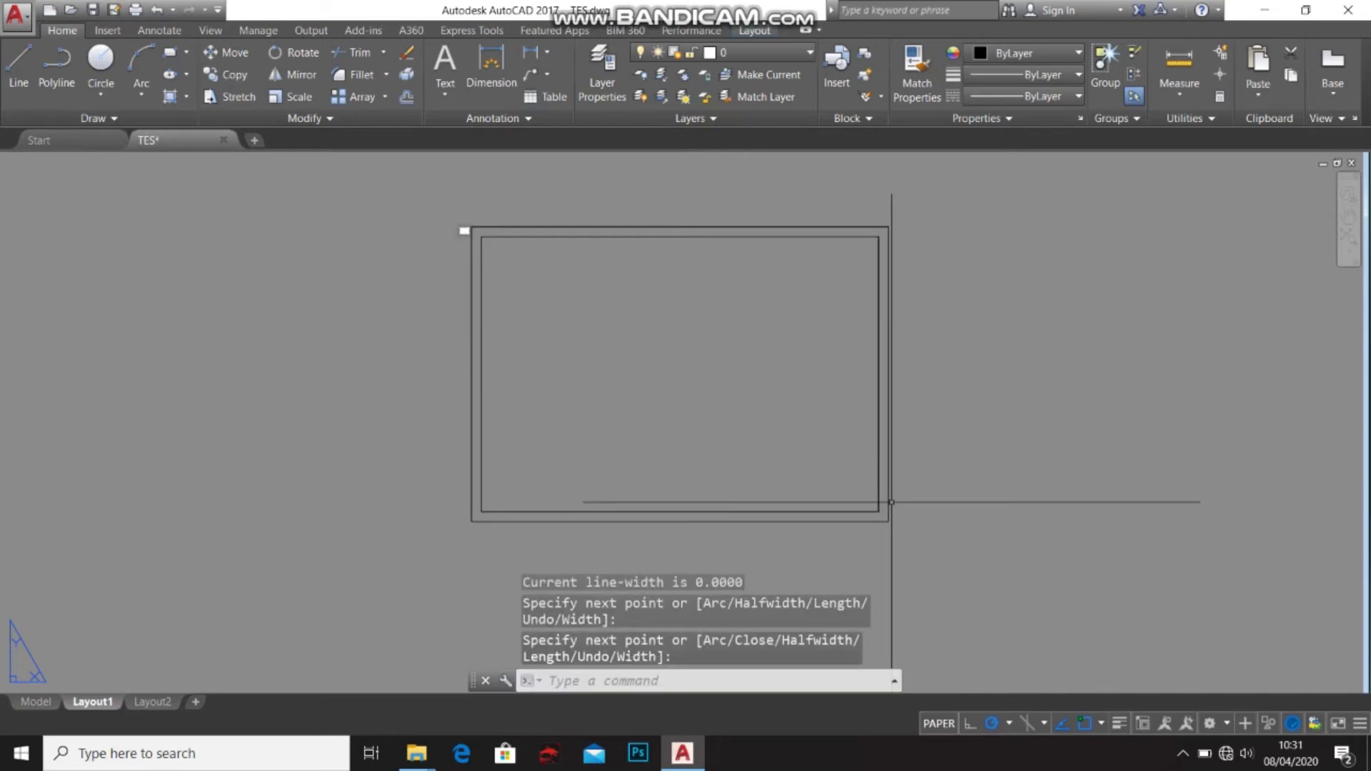
Try offsetting the inner border's right-edge line 100 units into the frame, and erase the resulting copy.
left_click(406, 97)
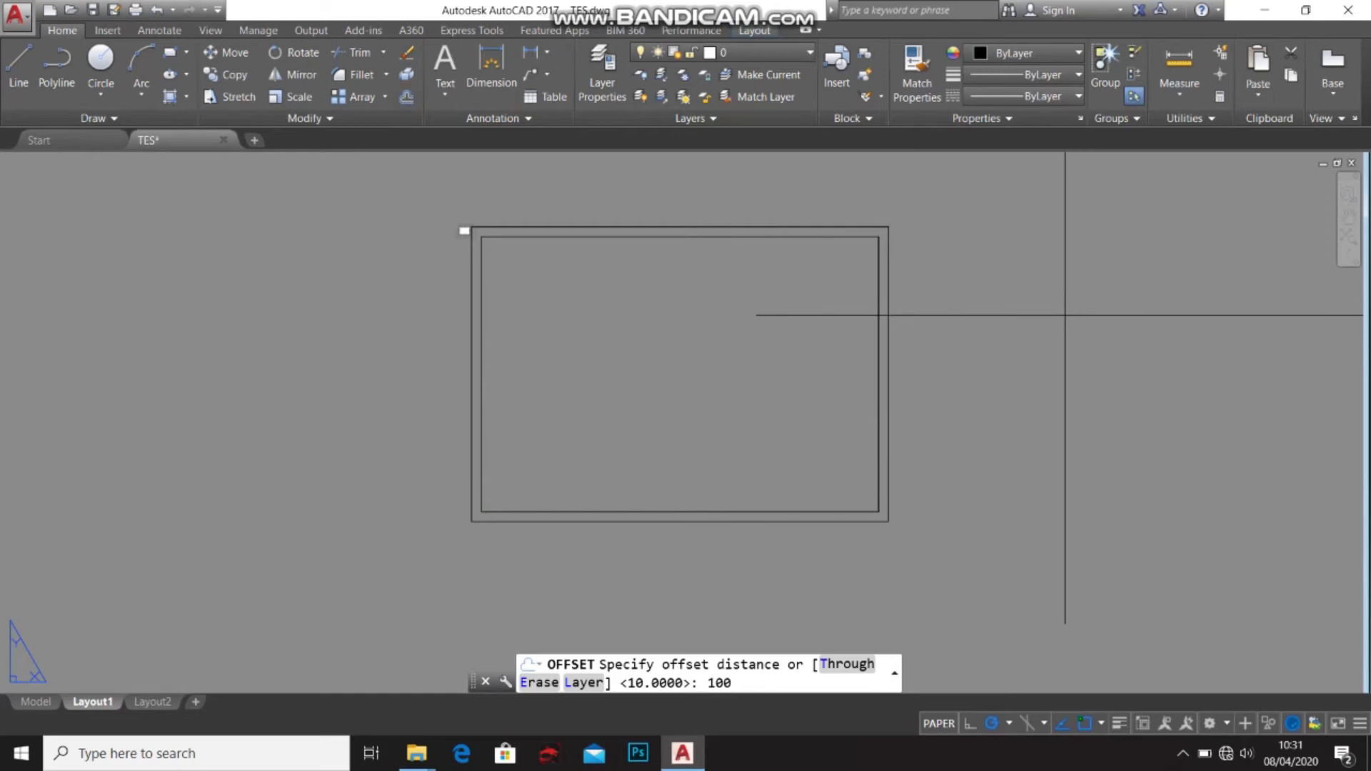
key("Return")
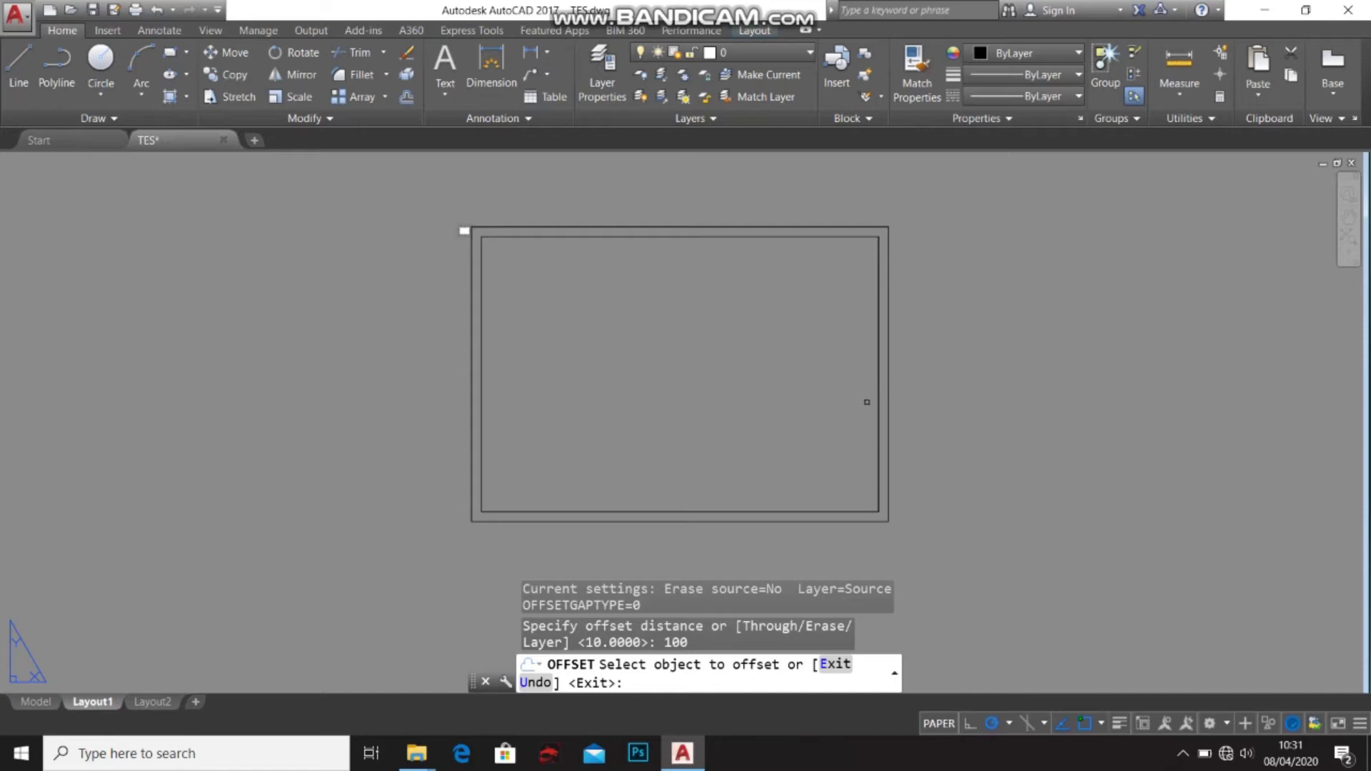
left_click(878, 393)
left_click(828, 394)
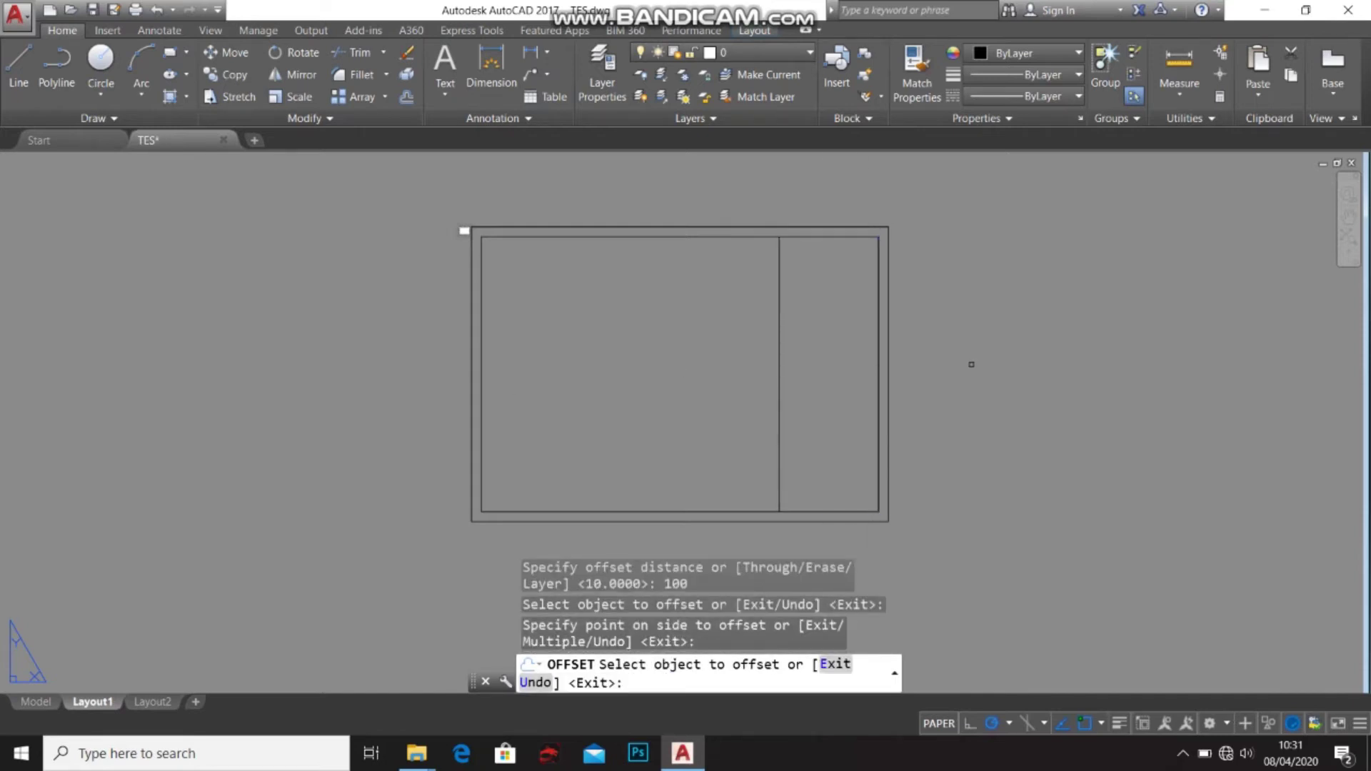
key("Escape")
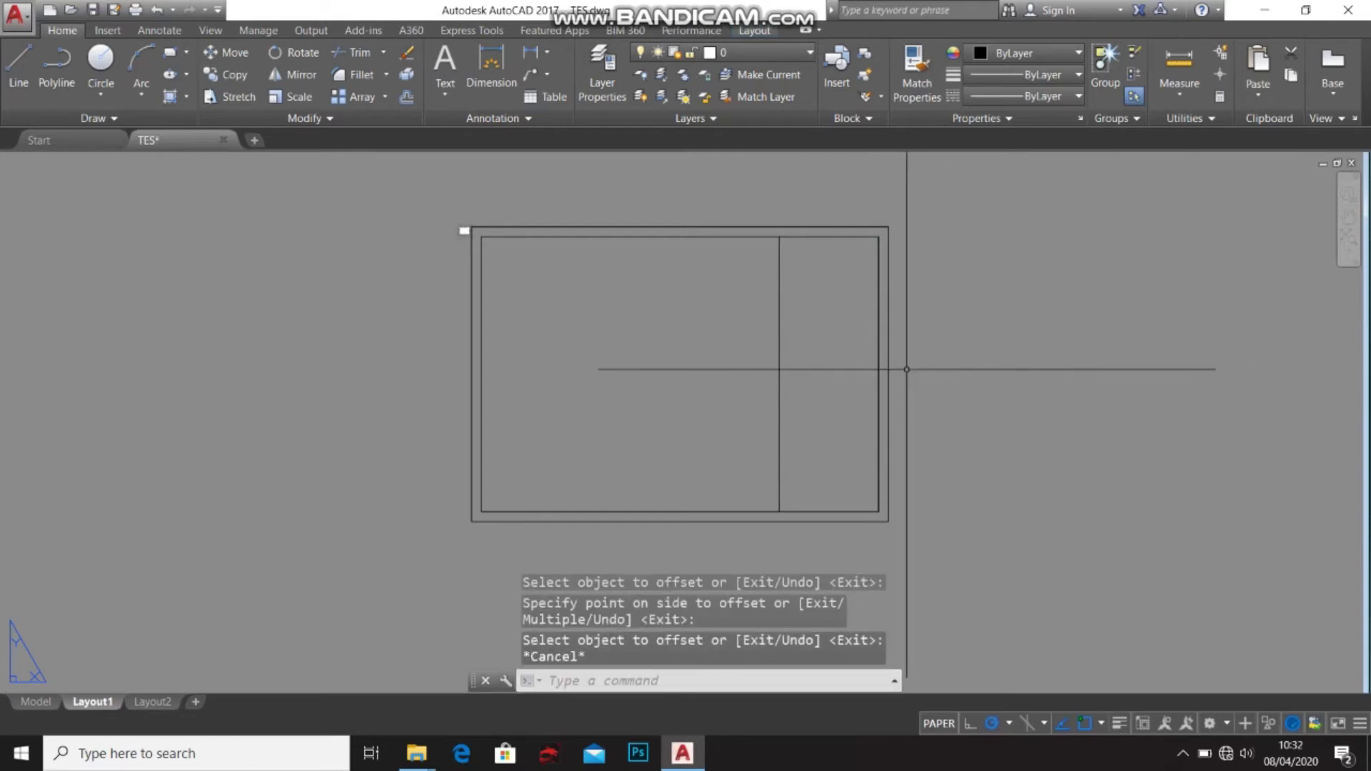
left_click(780, 378)
key("Delete")
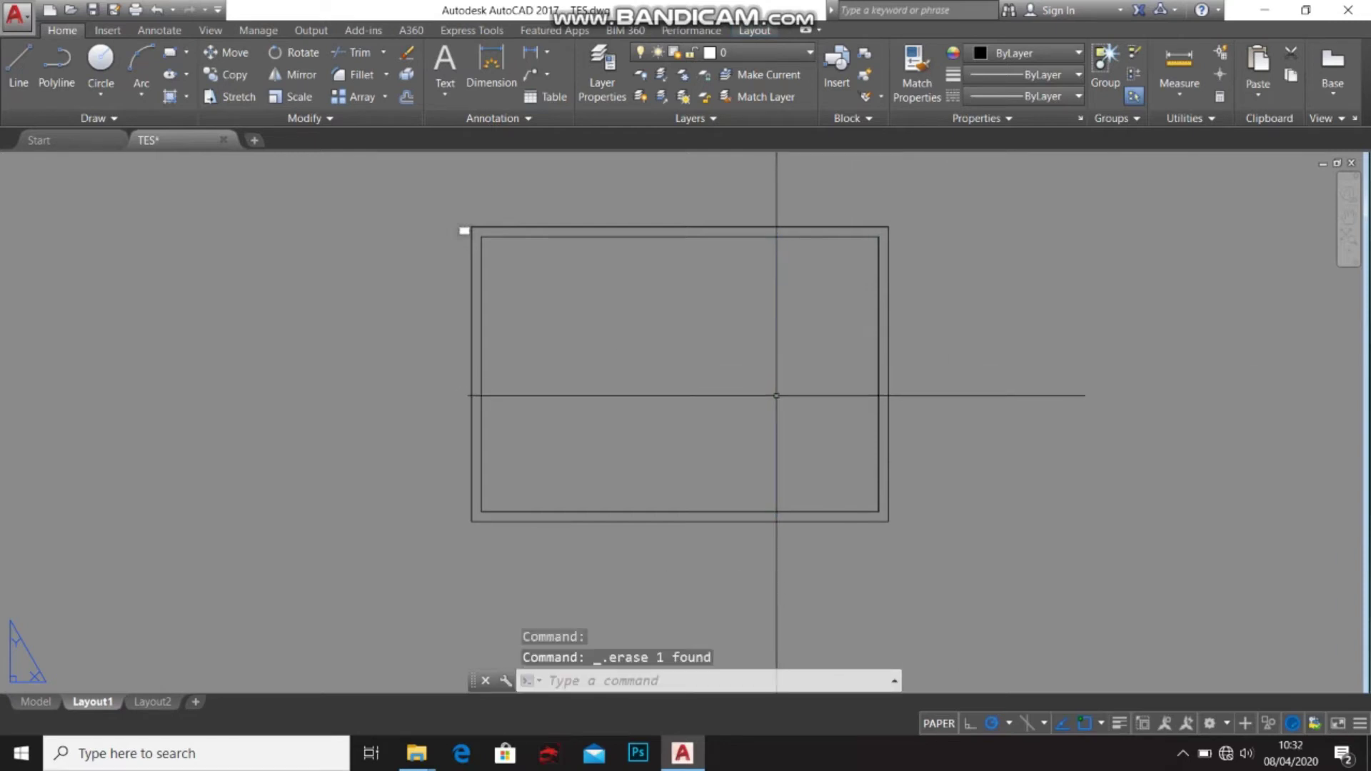
Offset the inner border's right-edge line 70 units into the frame to divide off a title block column.
left_click(406, 98)
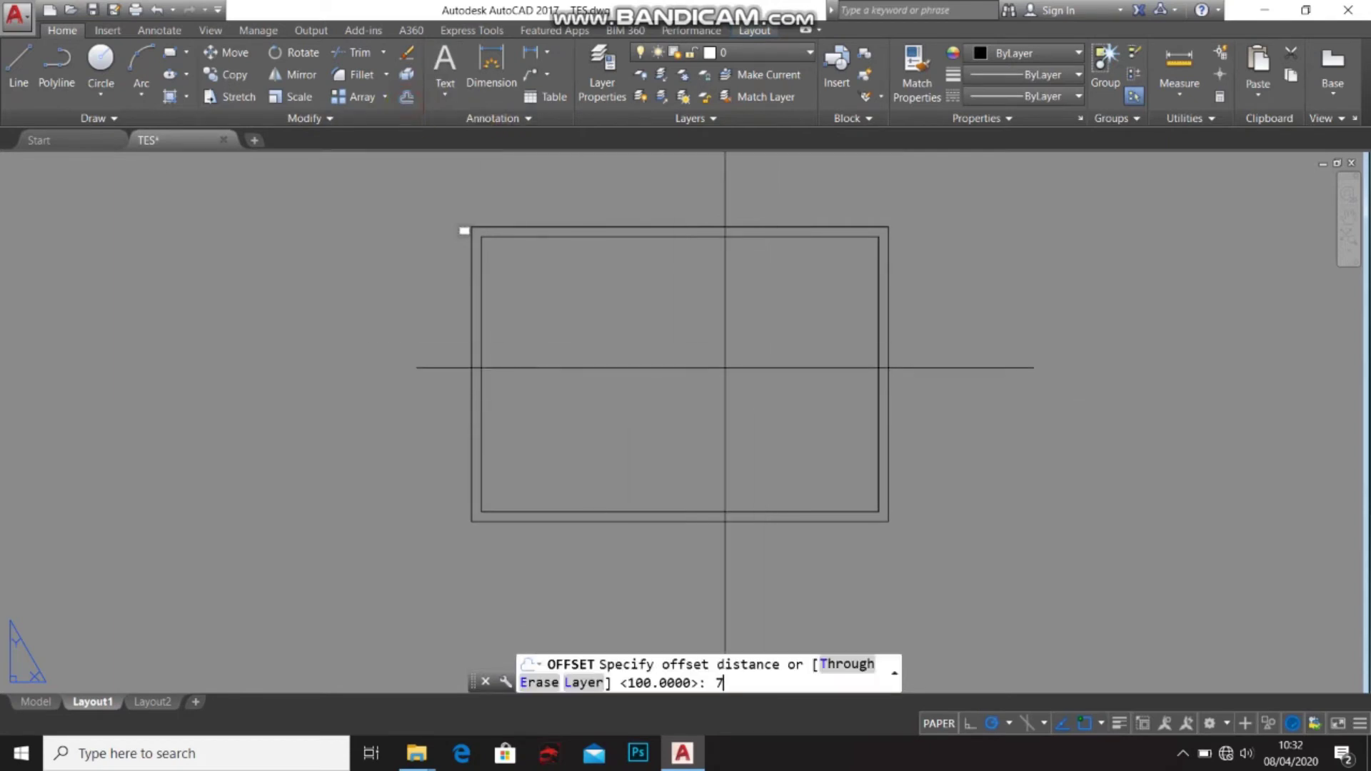
type("70")
key("Return")
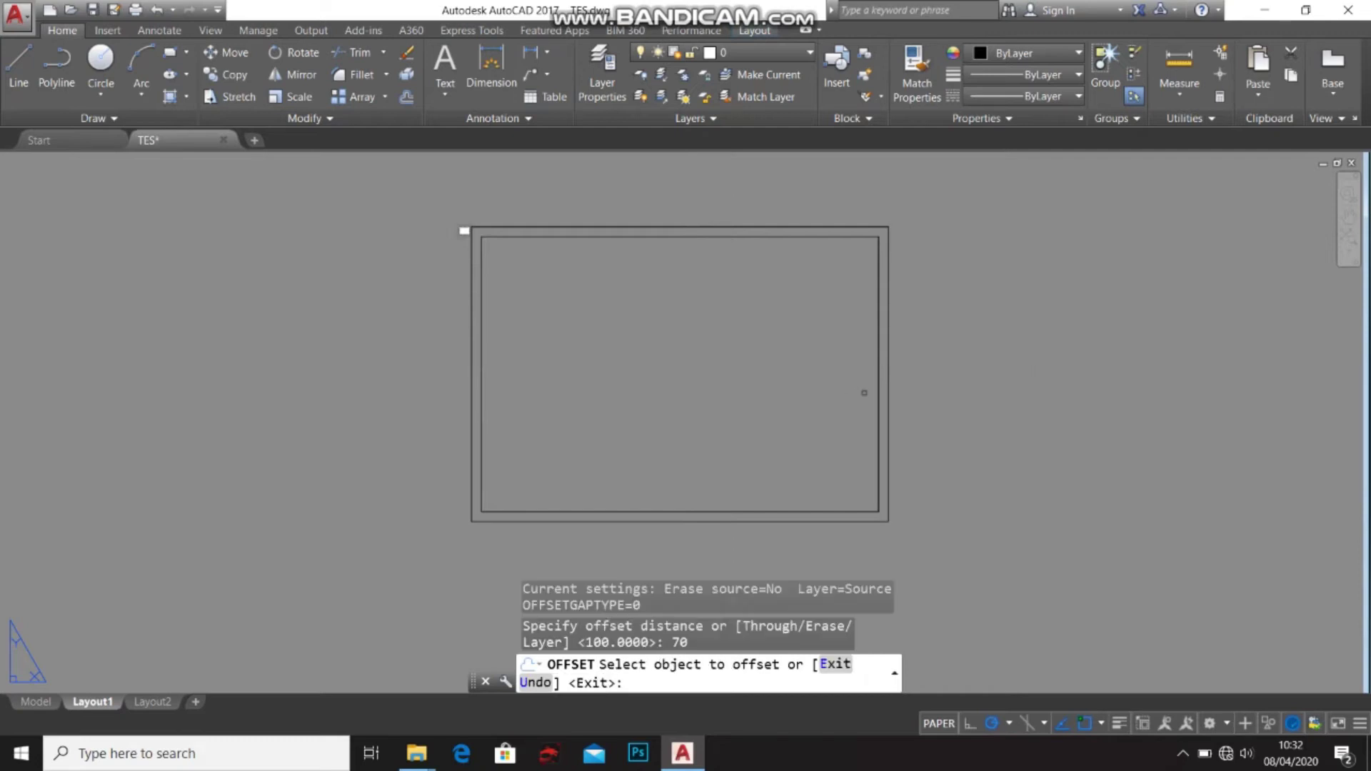
left_click(879, 393)
left_click(682, 375)
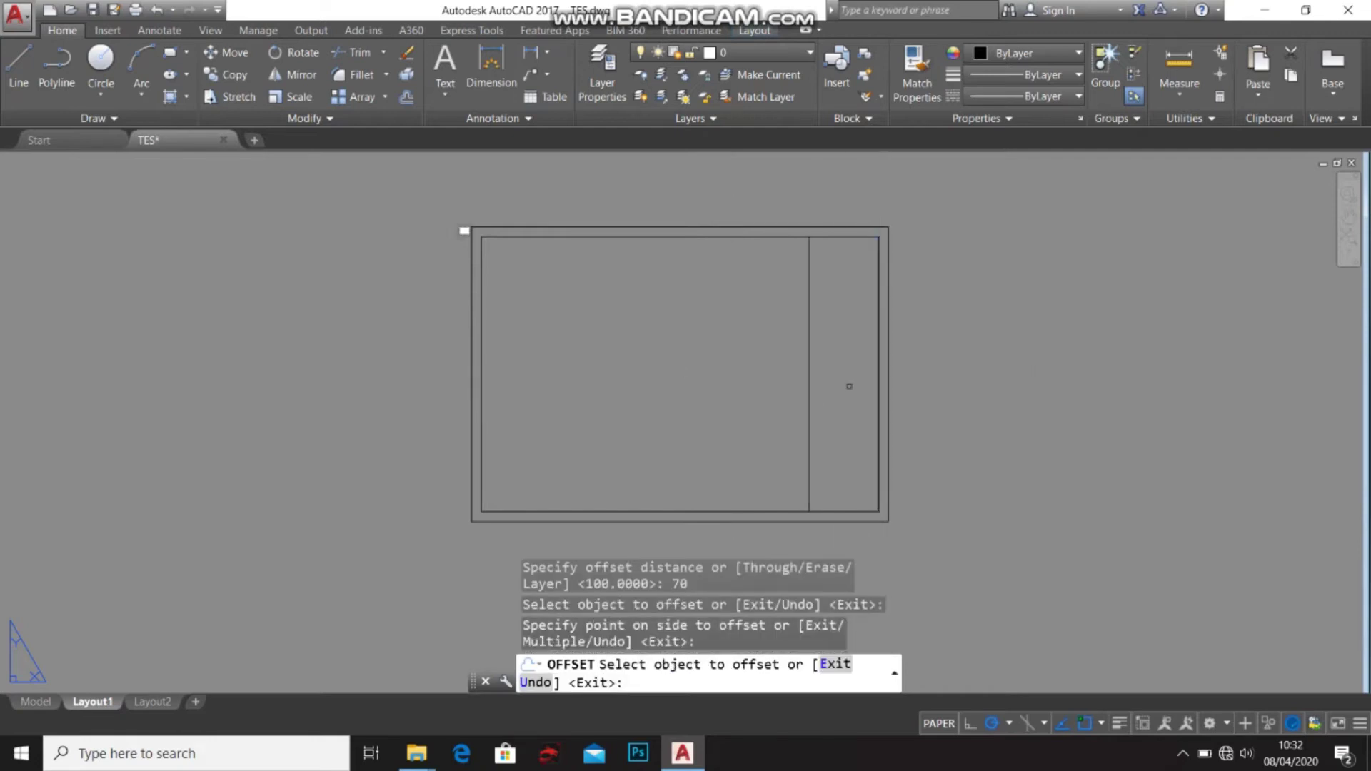
key("Return")
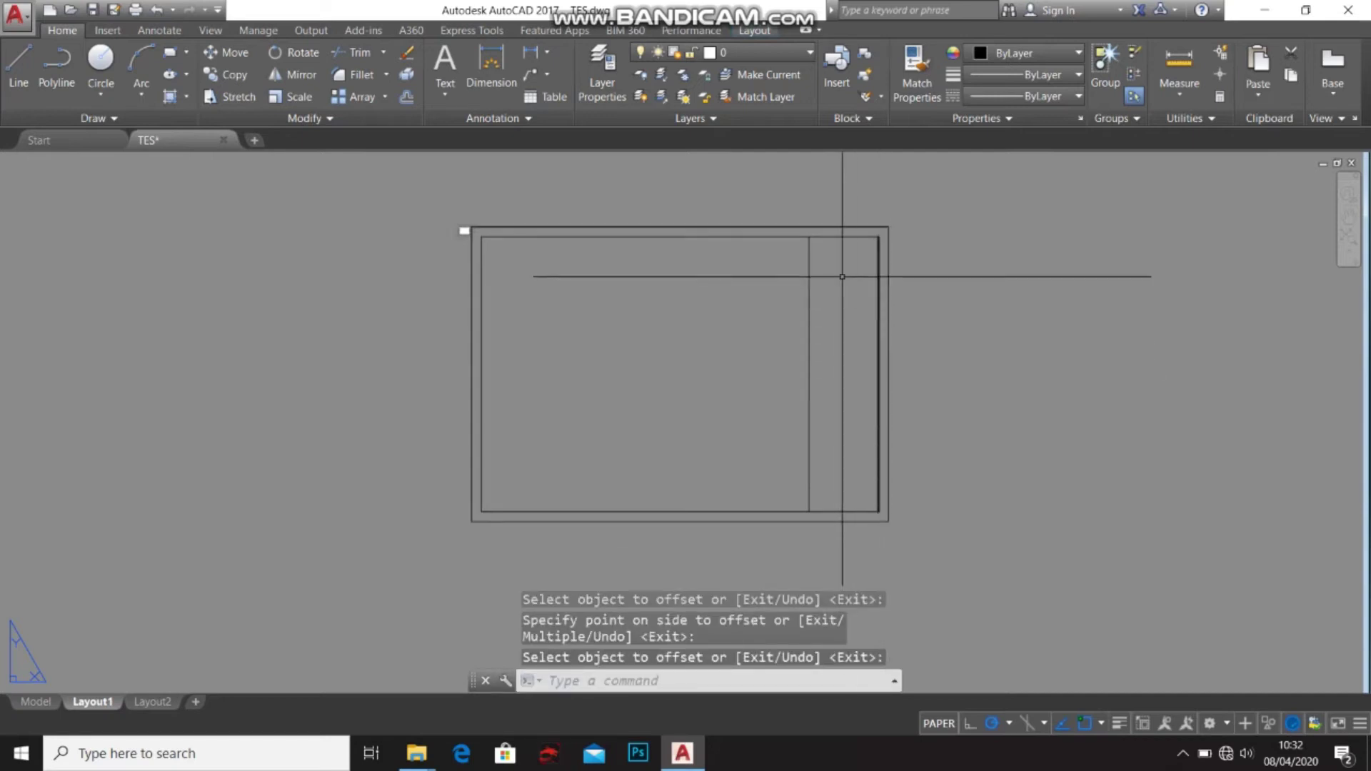
right_click(828, 452)
left_click(826, 410)
left_click(829, 407)
left_click(827, 378)
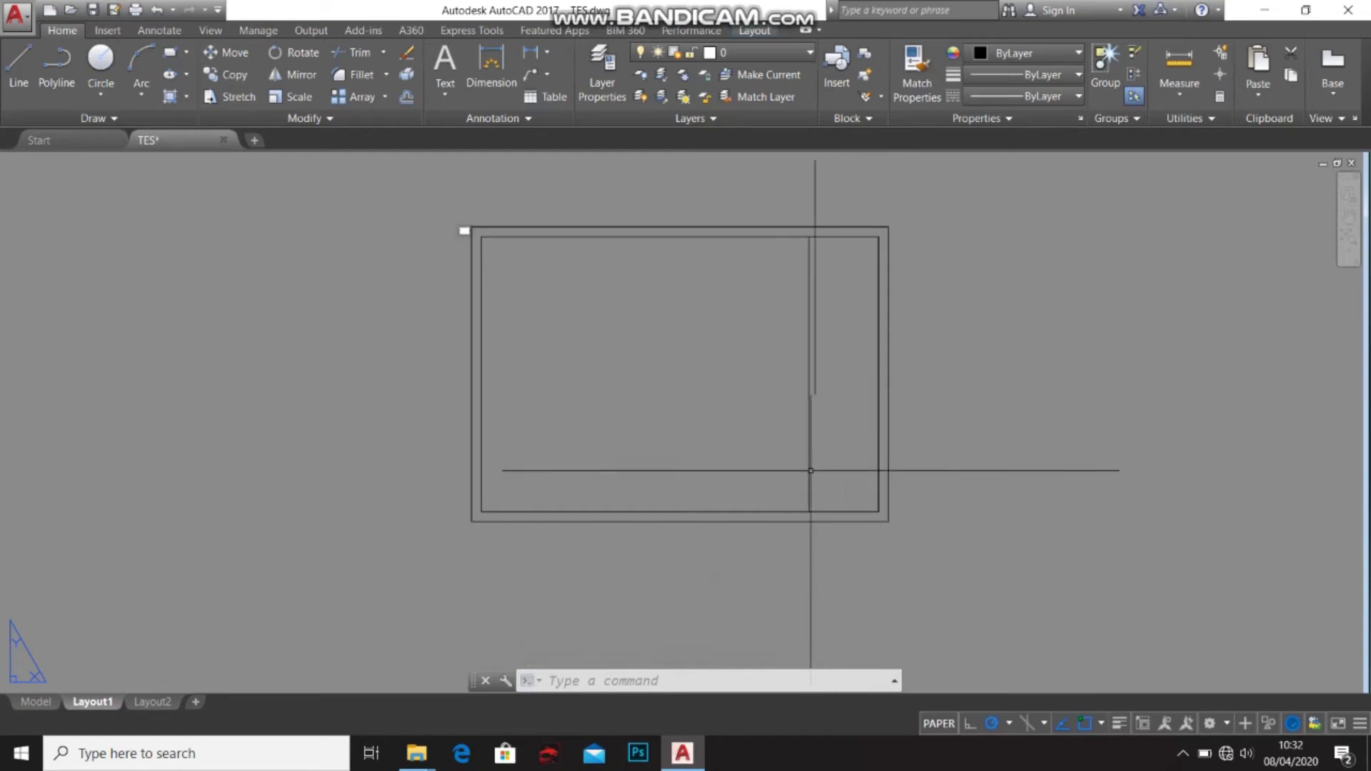
Create an MVIEW viewport filling the main drawing area, from the inner border's upper-left corner to the lower end of the dividing line.
middle_click_drag(718, 412, 755, 437)
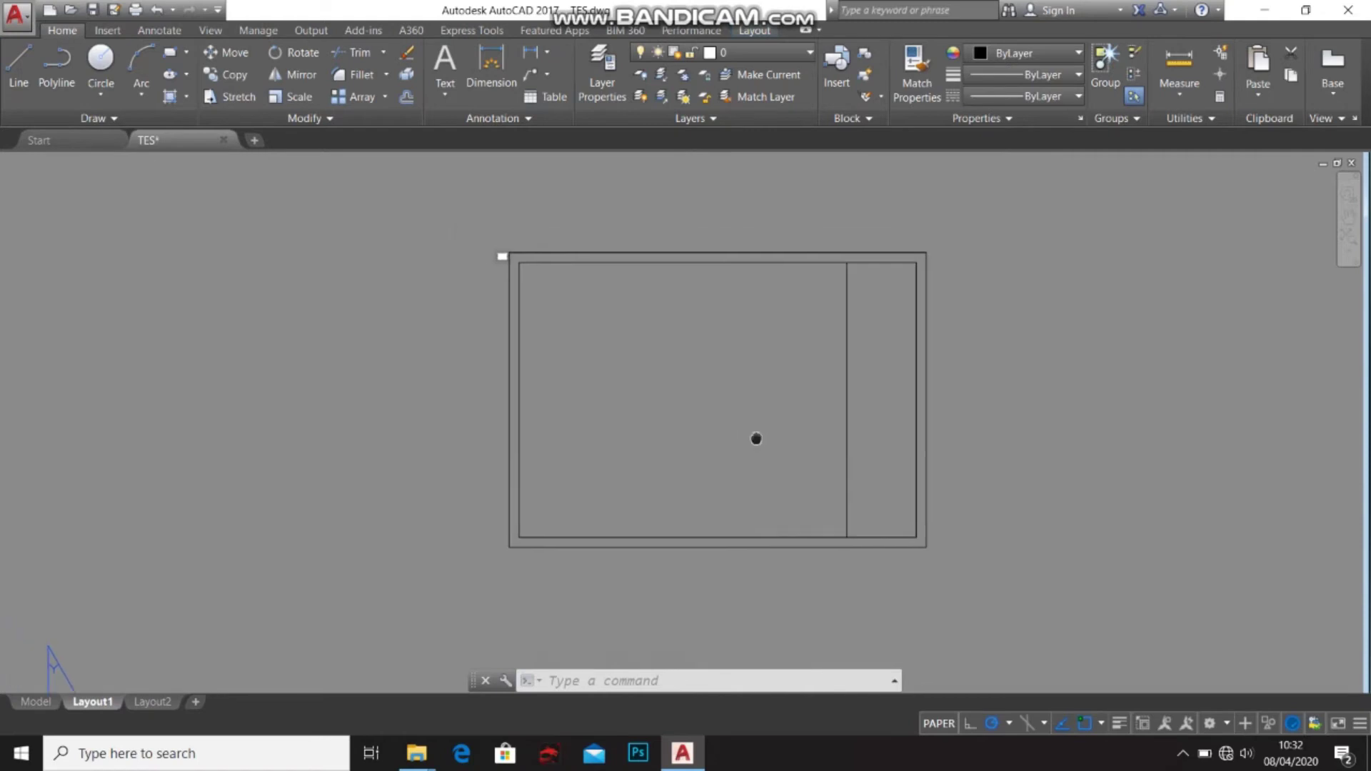
scroll(726, 408, "up", 2)
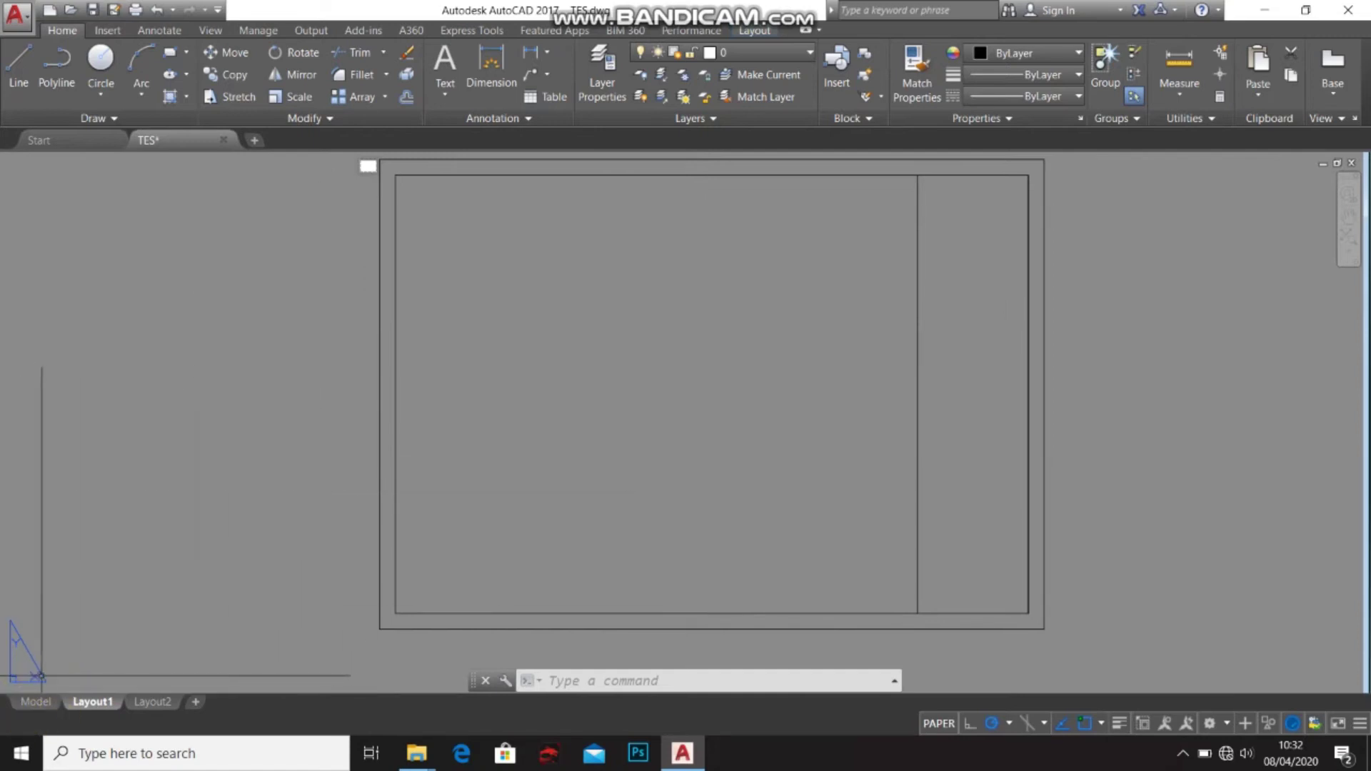
middle_click_drag(576, 449, 563, 458)
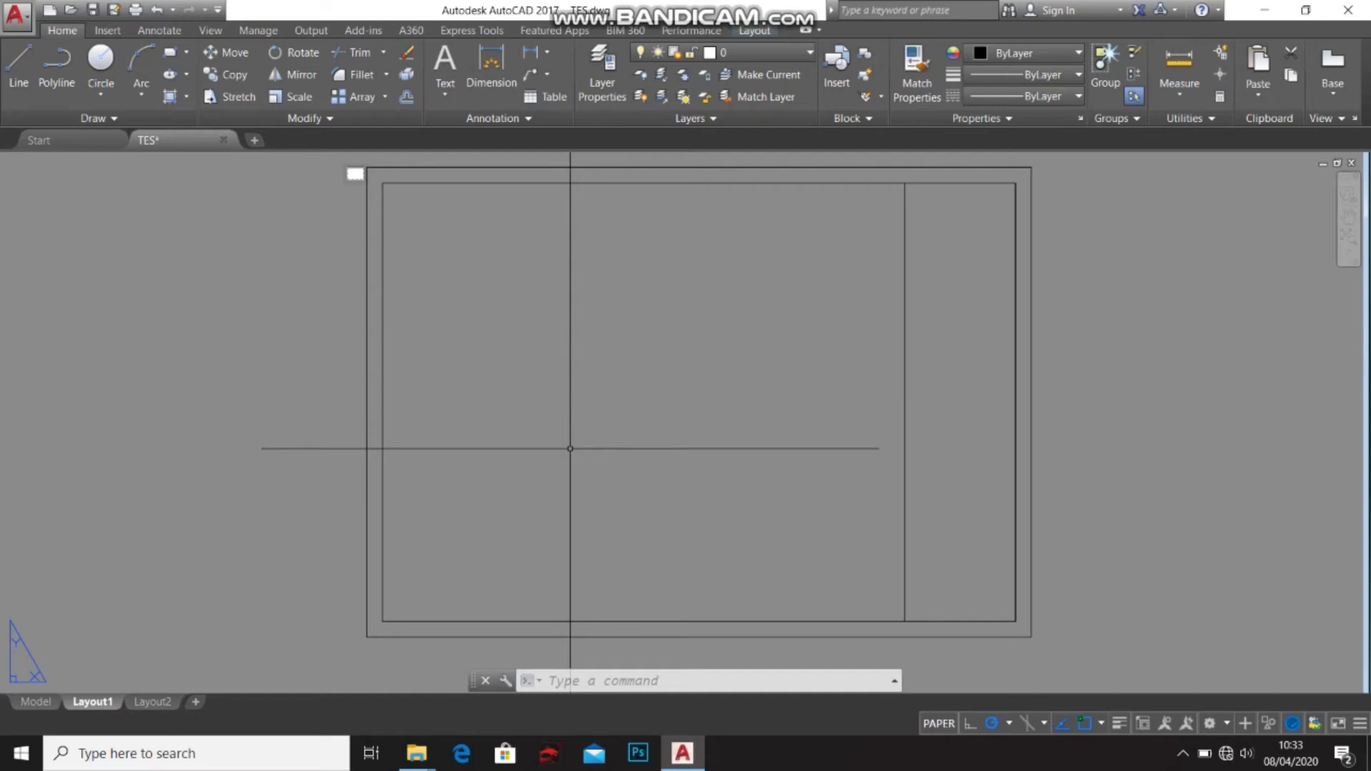
type("mv")
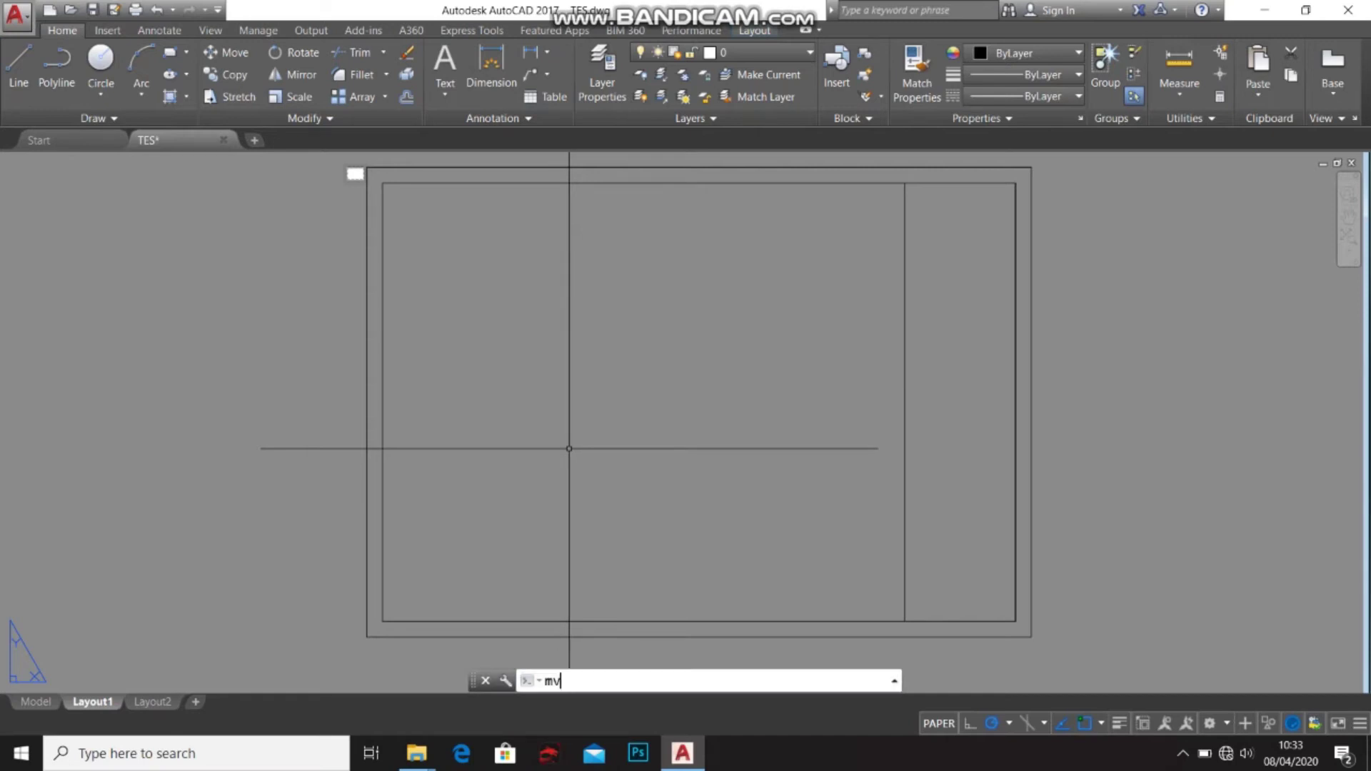
key("Return")
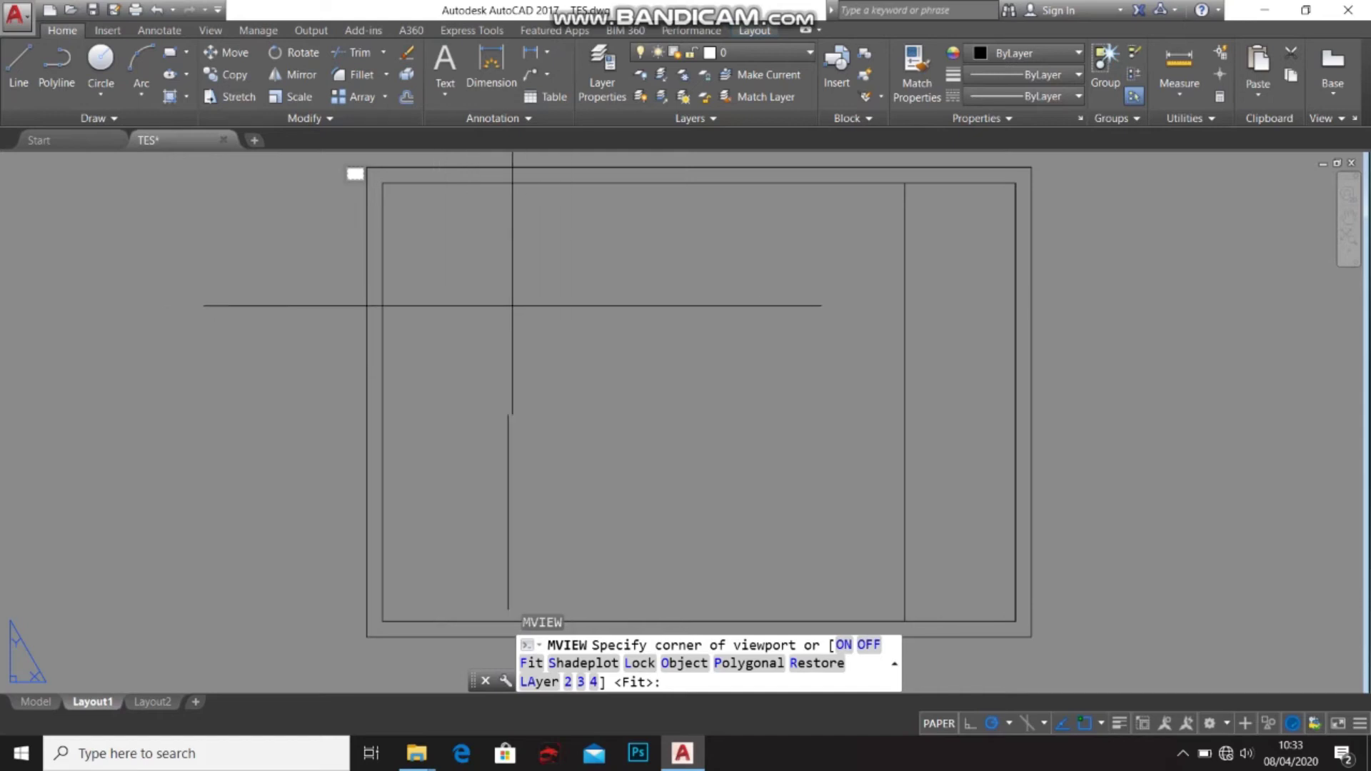
left_click(383, 182)
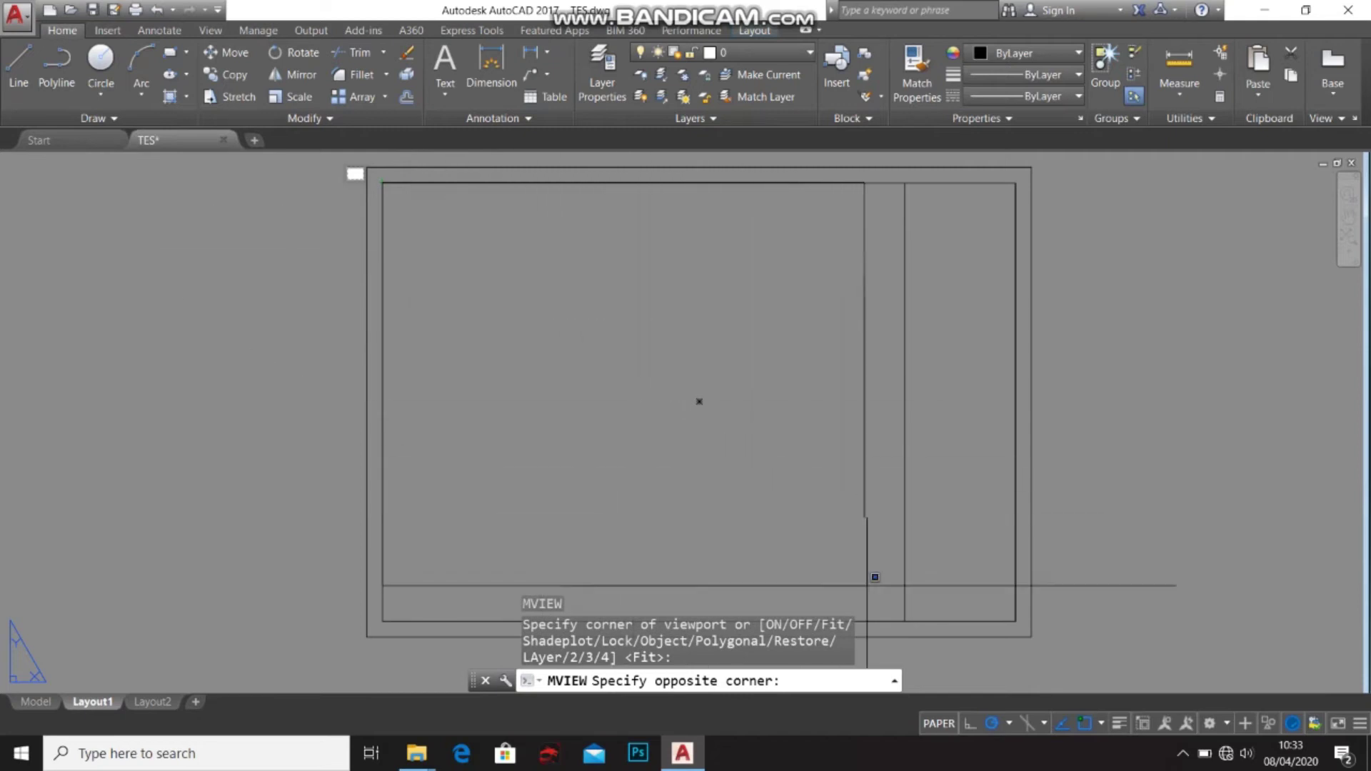
left_click(905, 620)
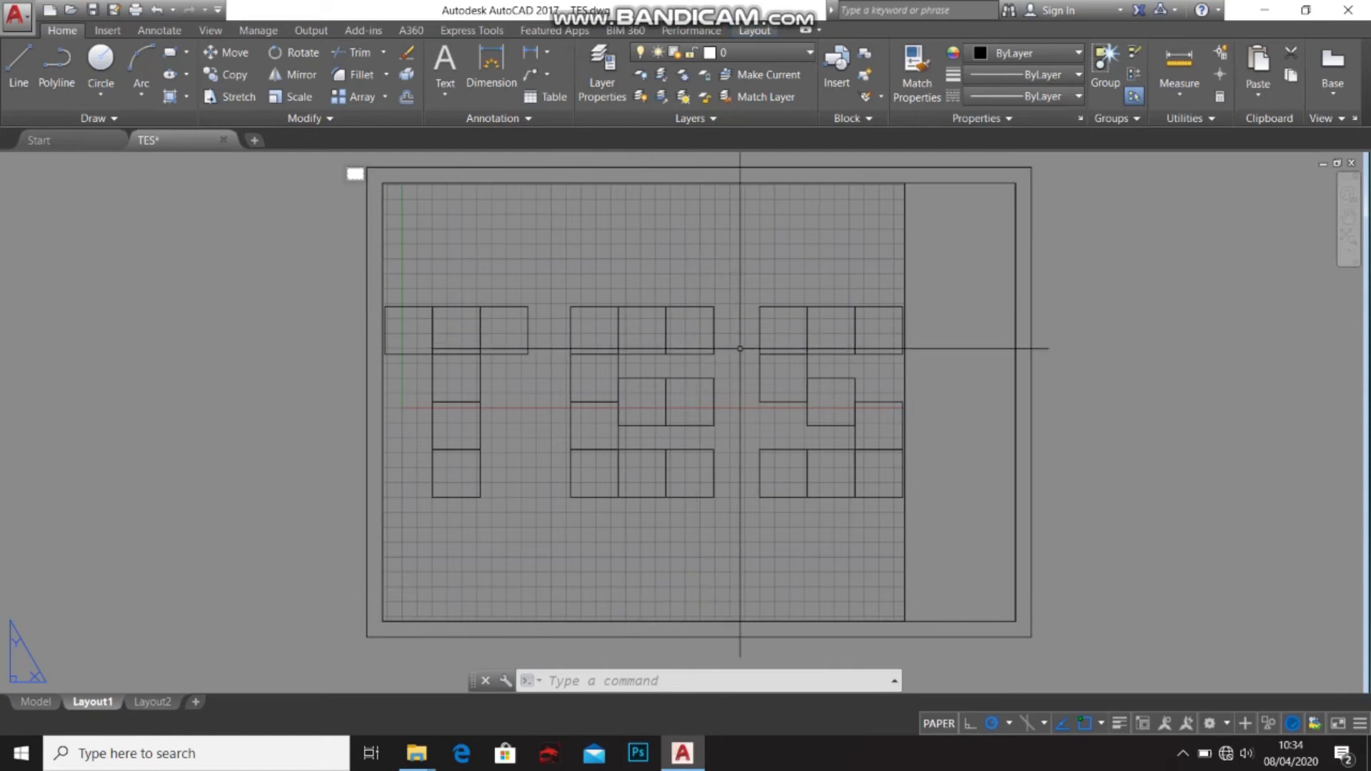
middle_click_drag(753, 363, 737, 360)
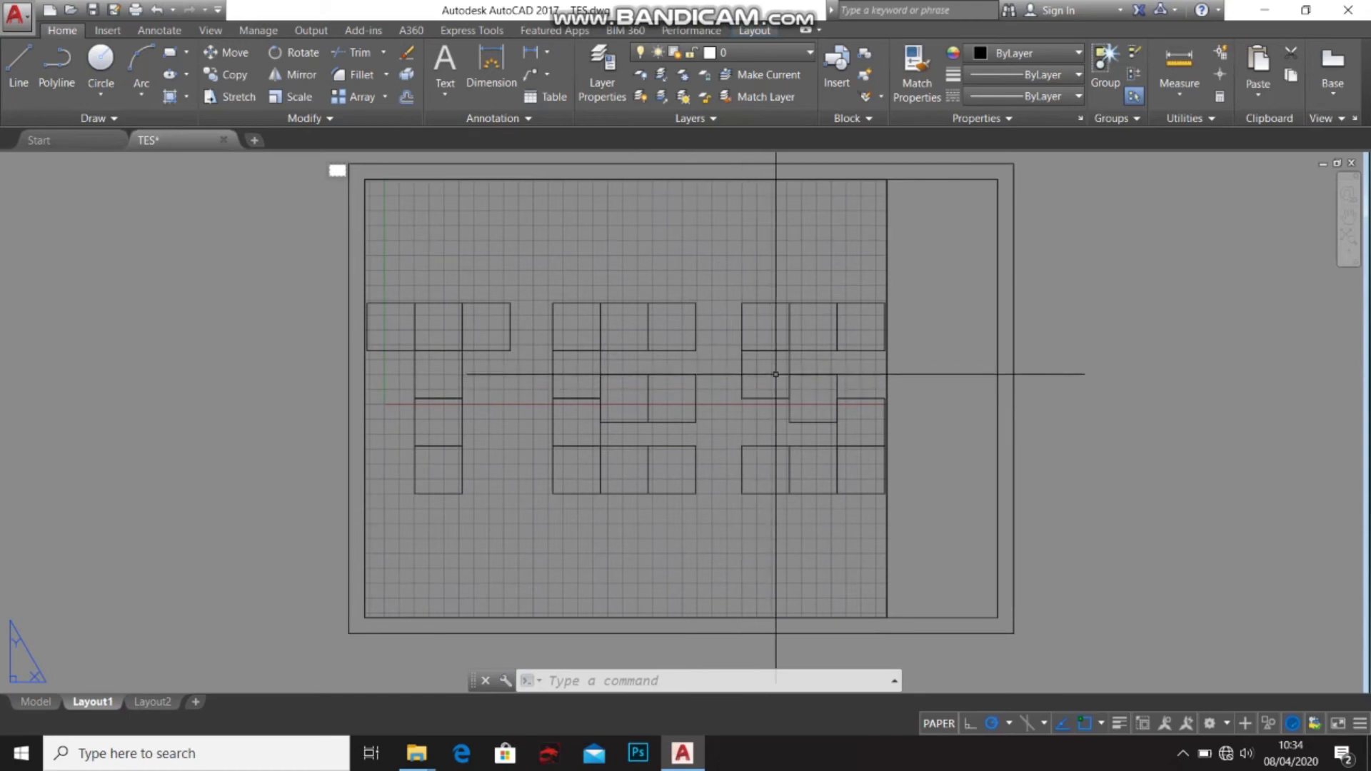
middle_click_drag(713, 391, 702, 396)
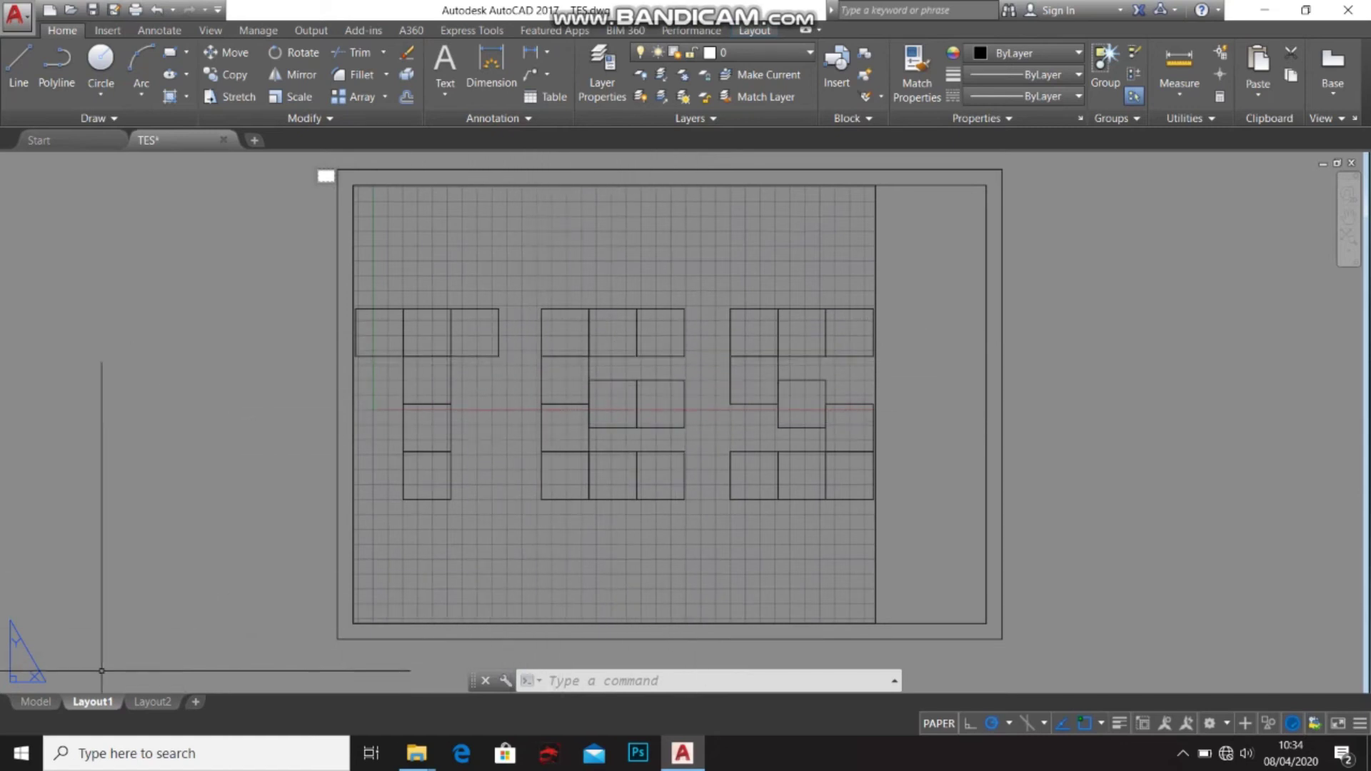
left_click(36, 702)
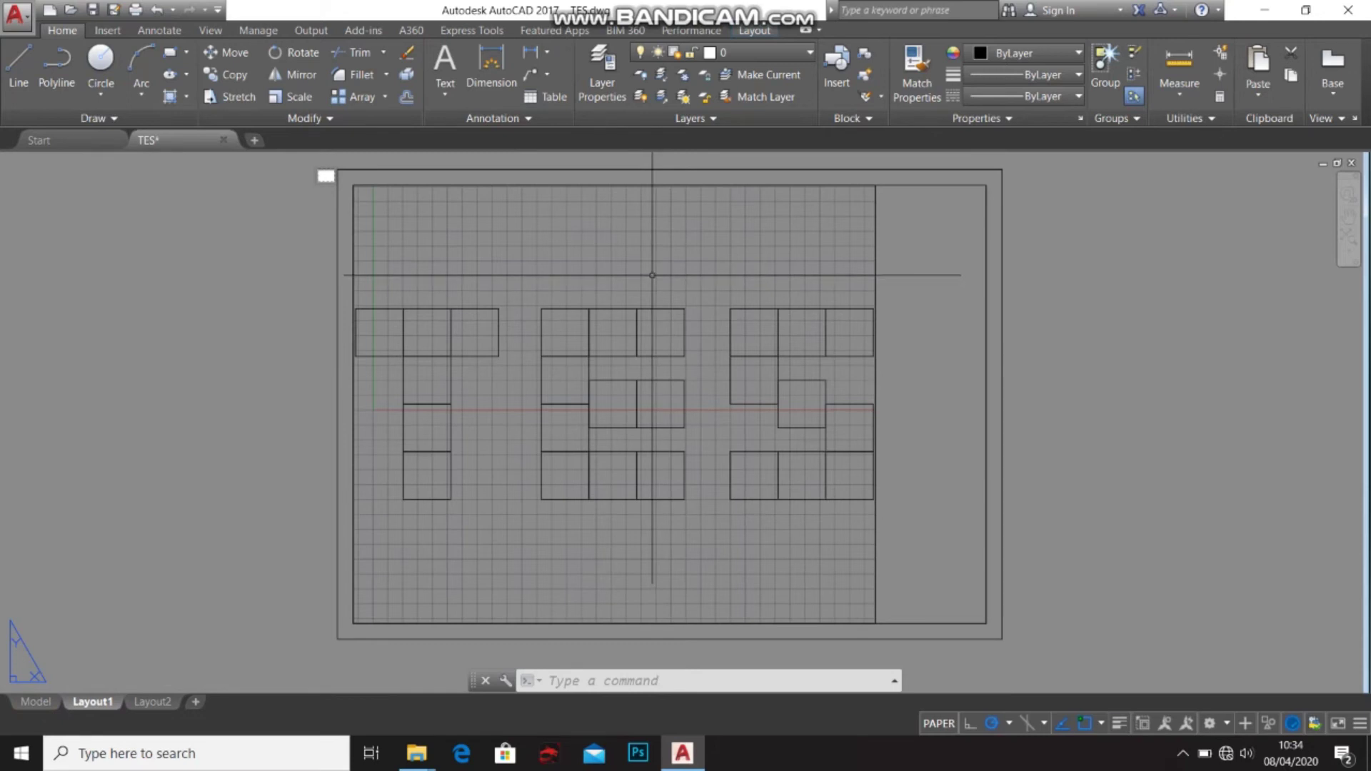
Activate the new viewport and adjust its model view, enlarging the TES lettering around the middle letter E.
double_click(652, 275)
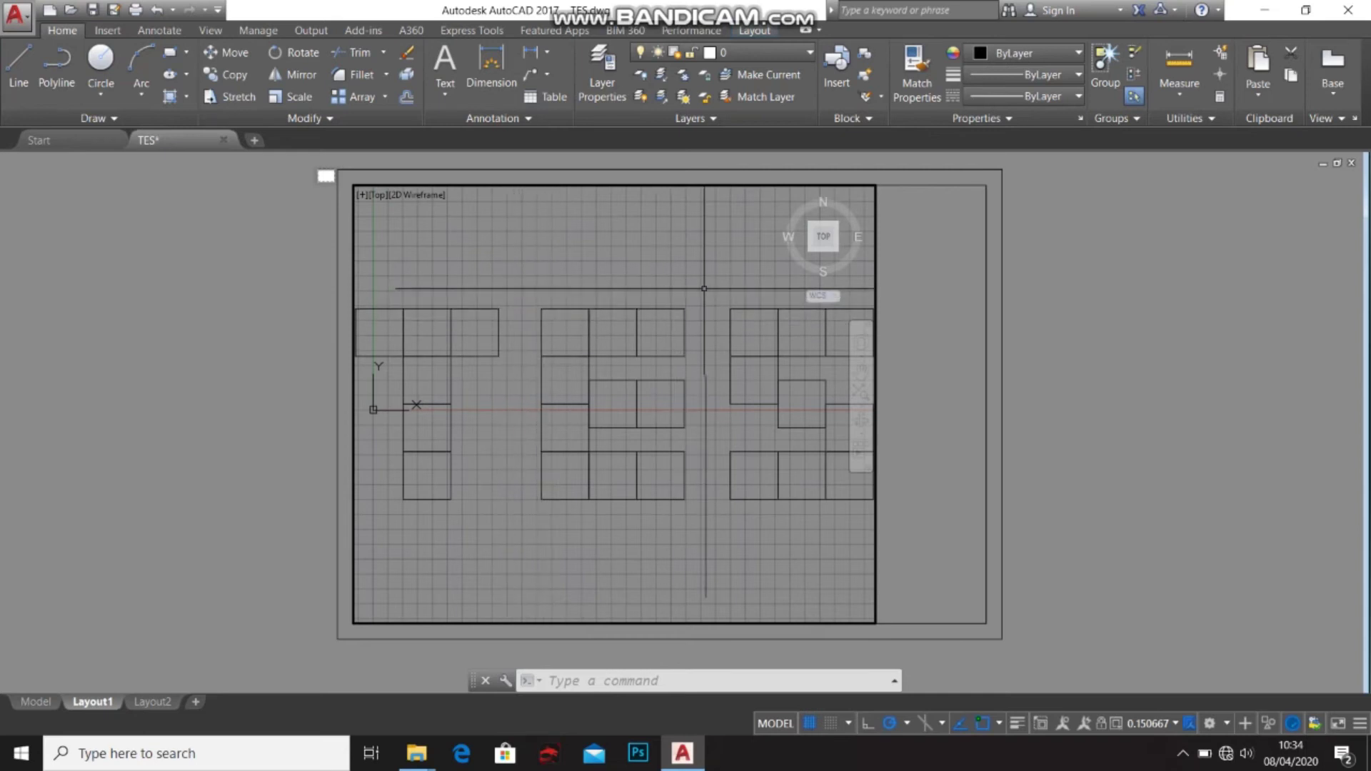
scroll(707, 289, "down", 5)
scroll(707, 288, "up", 8)
scroll(708, 288, "down", 6)
scroll(707, 289, "down", 5)
scroll(707, 289, "up", 7)
scroll(707, 288, "down", 5)
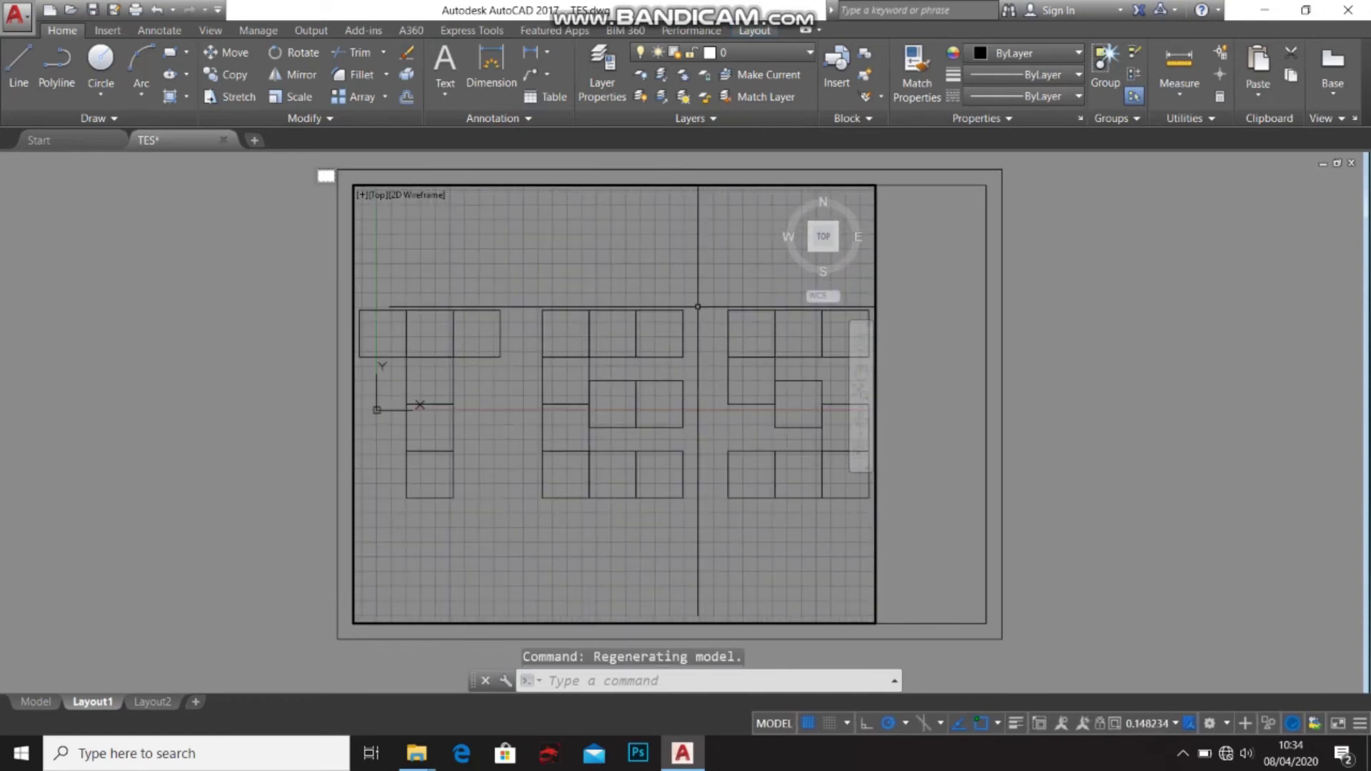
mouse_move(644, 326)
middle_mouse_down()
mouse_move(572, 358)
mouse_move(606, 385)
mouse_move(663, 382)
middle_mouse_up()
scroll(597, 390, "up", 5)
scroll(664, 382, "up", 3)
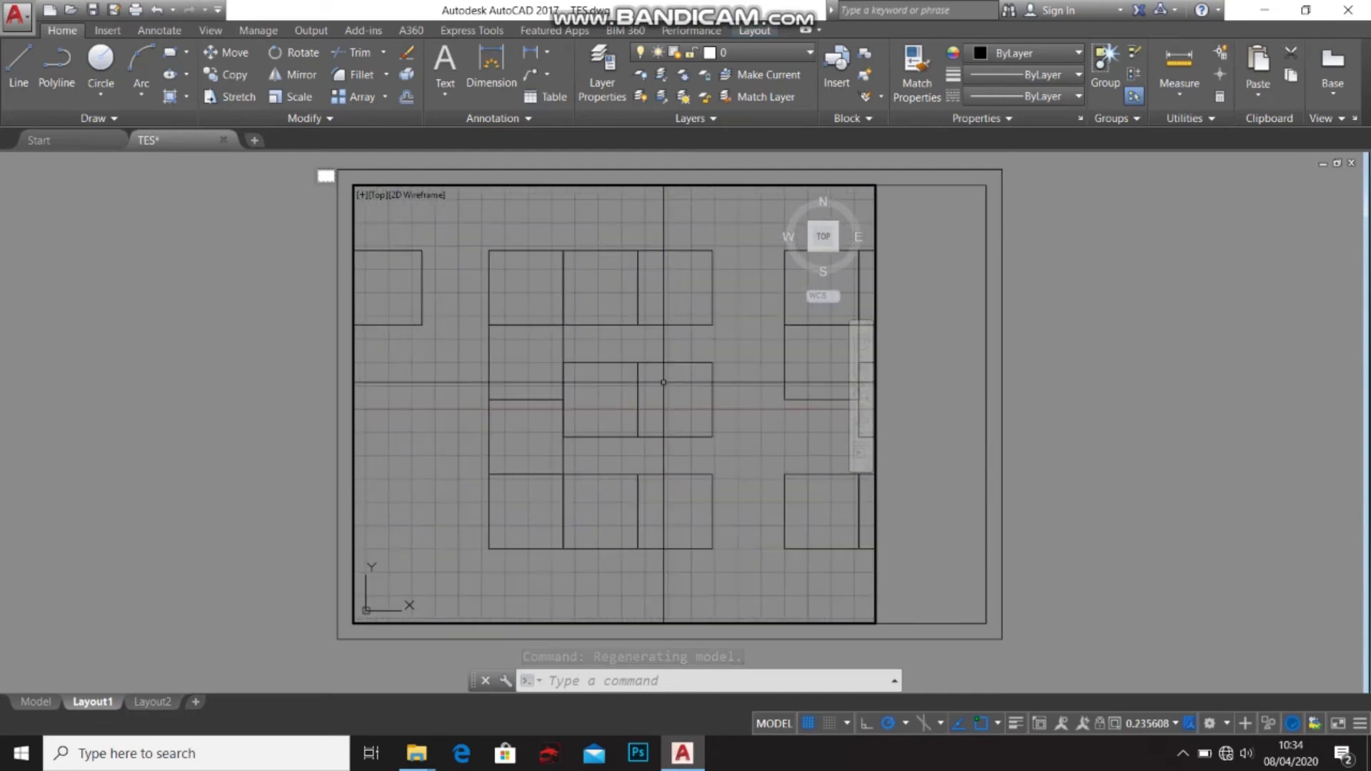
Reduce and reposition the viewport's model view so the whole TES lettering sits near the middle of the viewport.
scroll(663, 382, "down", 8)
scroll(678, 379, "up", 5)
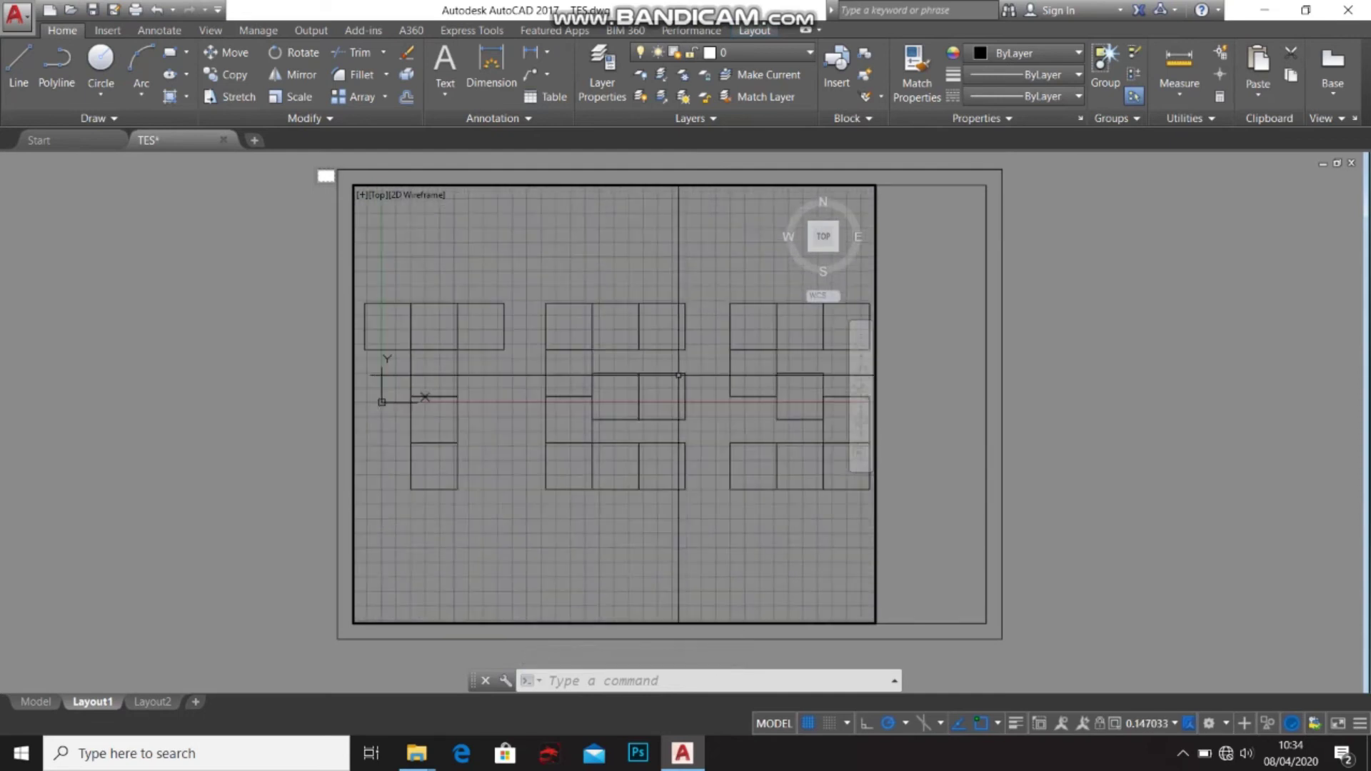
scroll(699, 384, "down", 5)
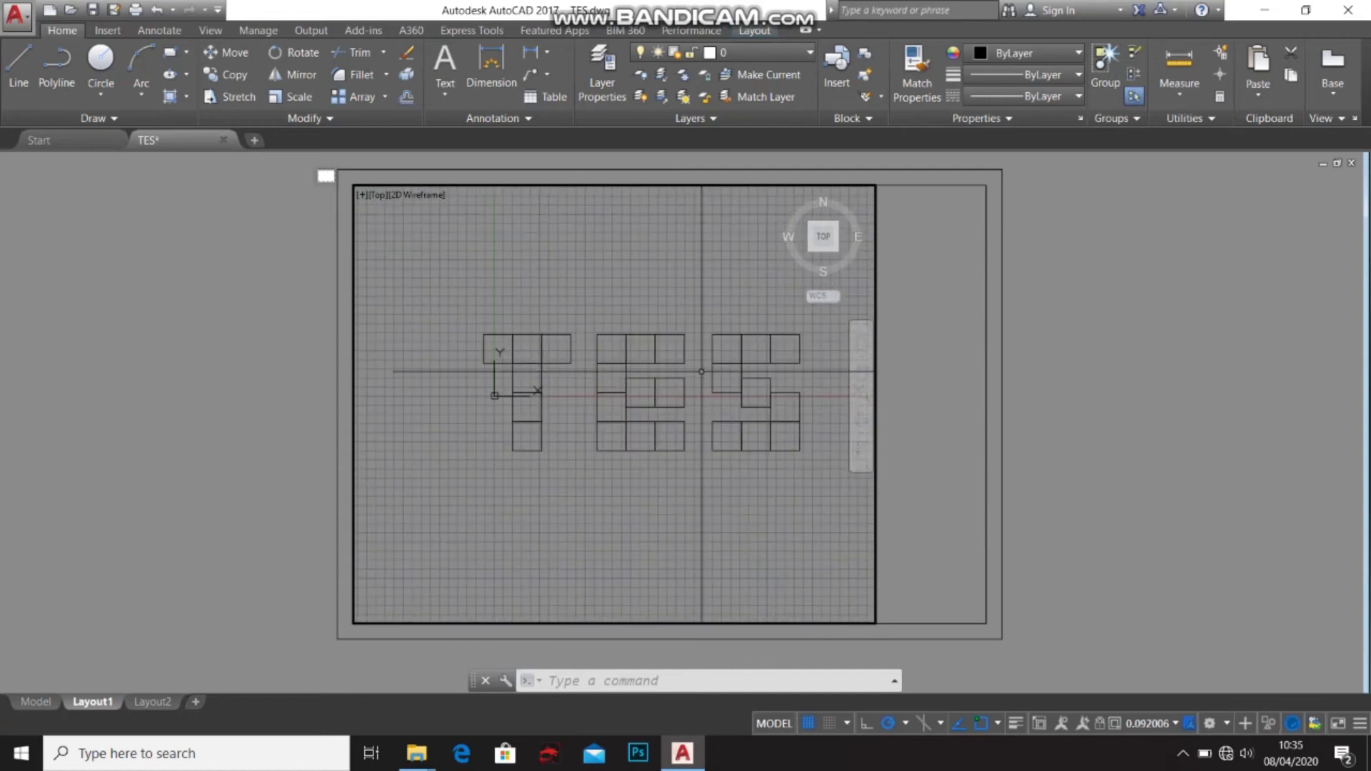
scroll(701, 373, "up", 5)
mouse_move(701, 371)
middle_mouse_down()
mouse_move(691, 386)
mouse_move(670, 373)
middle_mouse_up()
scroll(695, 383, "down", 5)
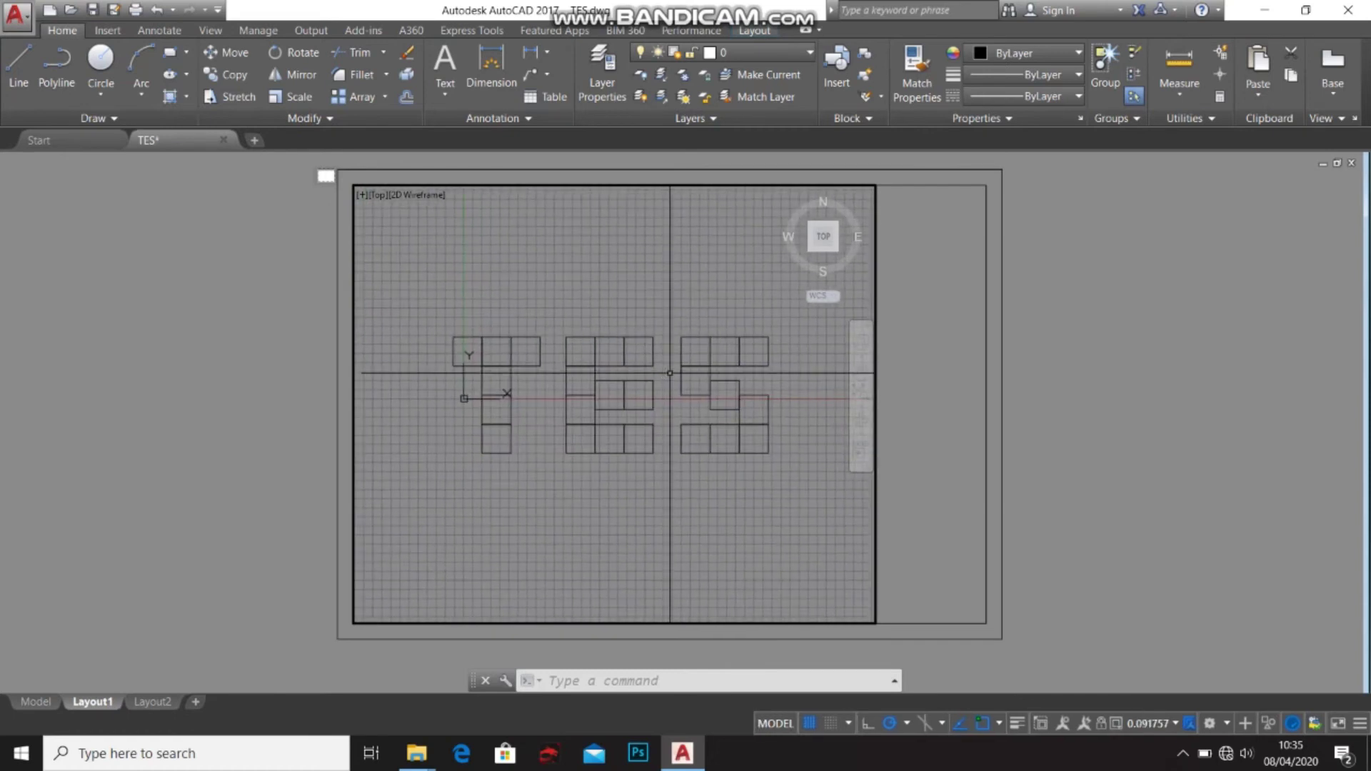
Scale the viewport's model view to 1/10xp with the ZOOM Scale option.
type("Z")
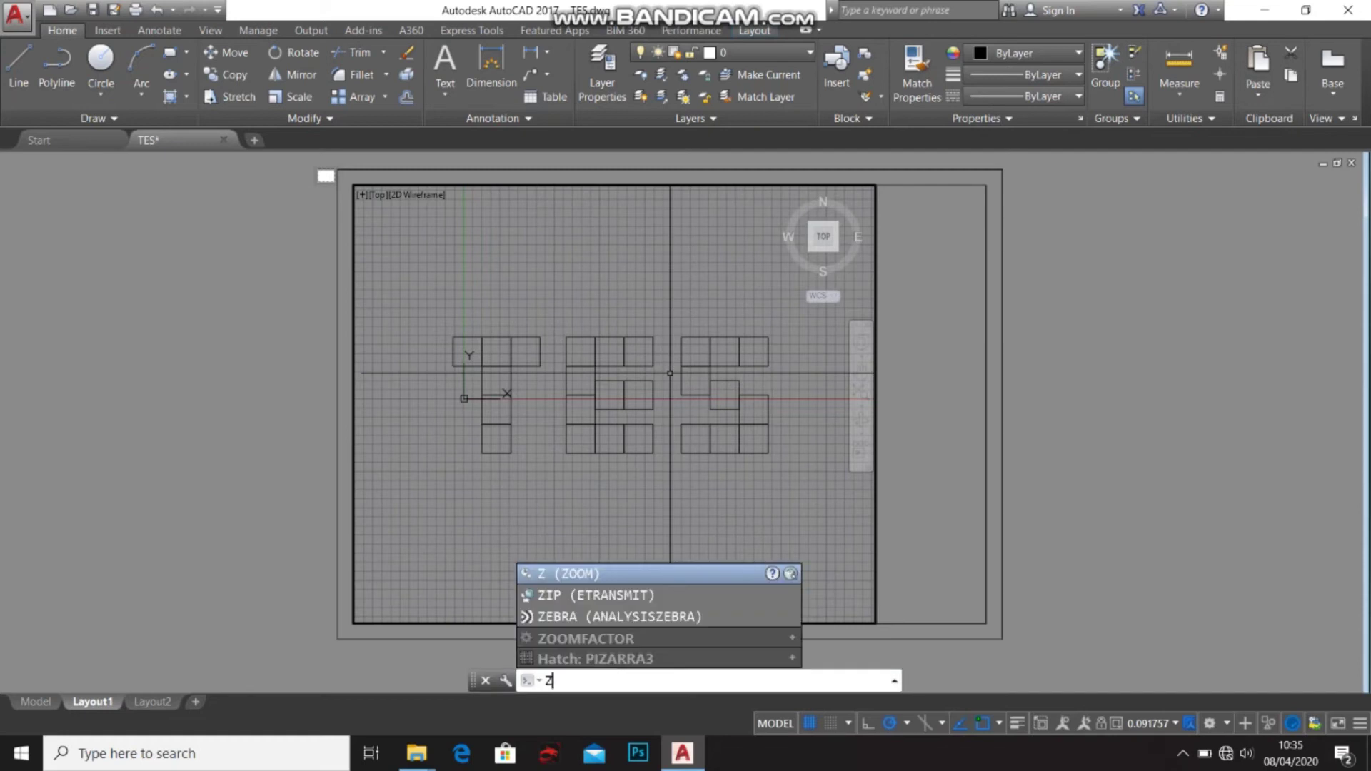
key("Return")
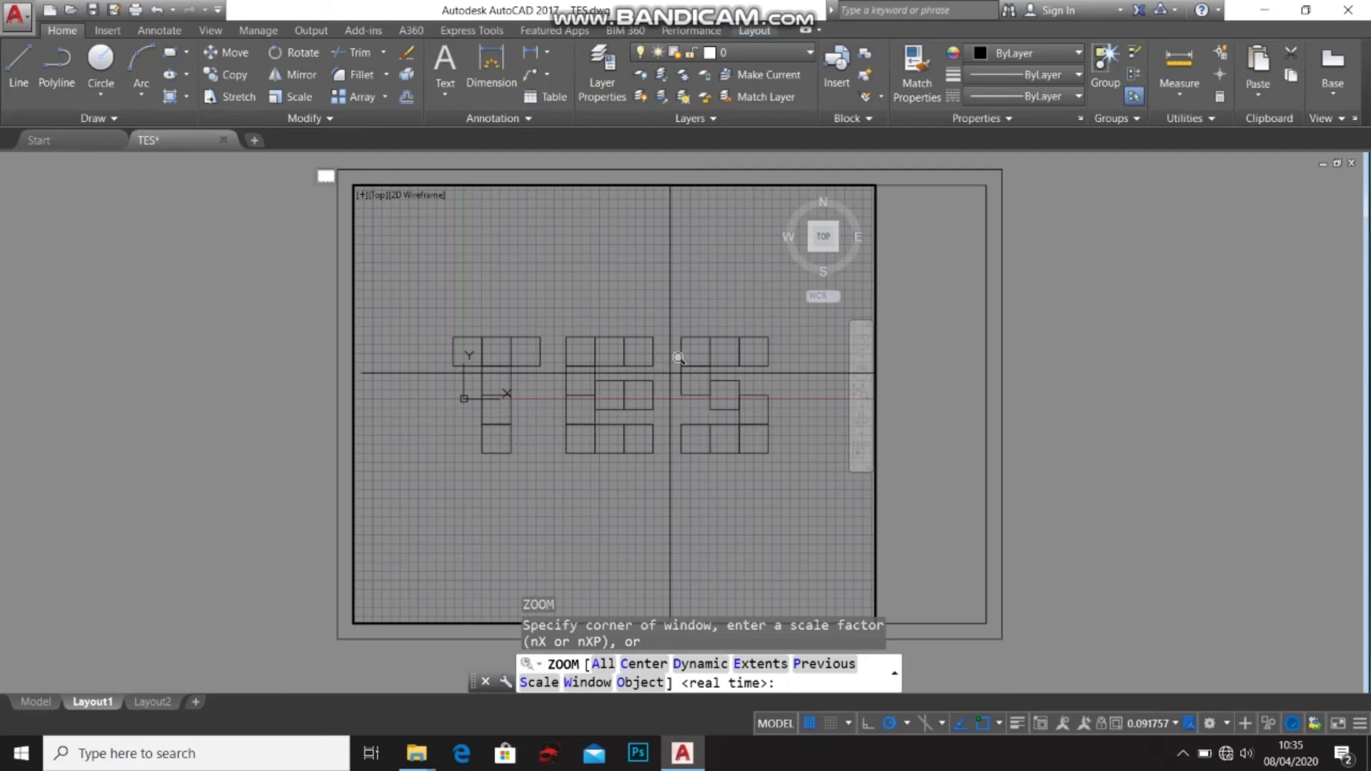
type("s")
key("Return")
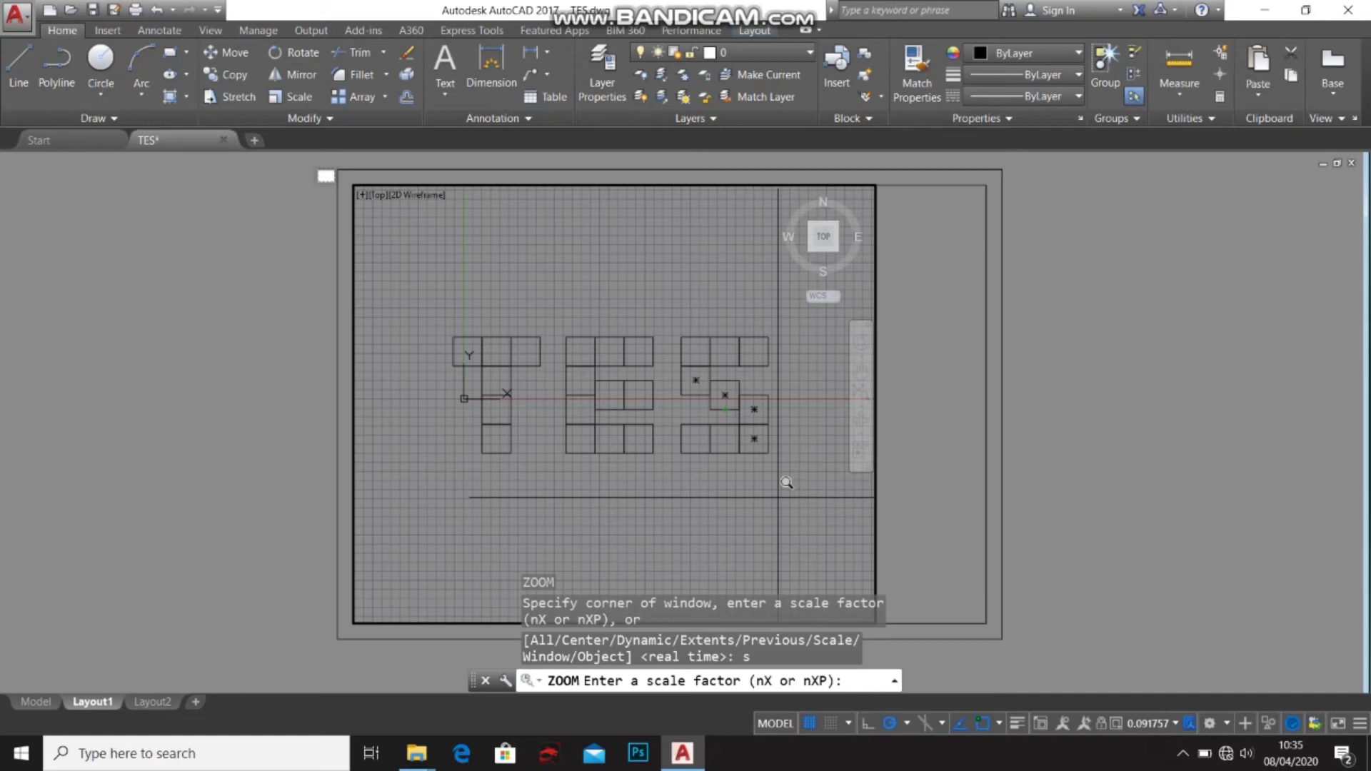
type("1/10")
type("xp")
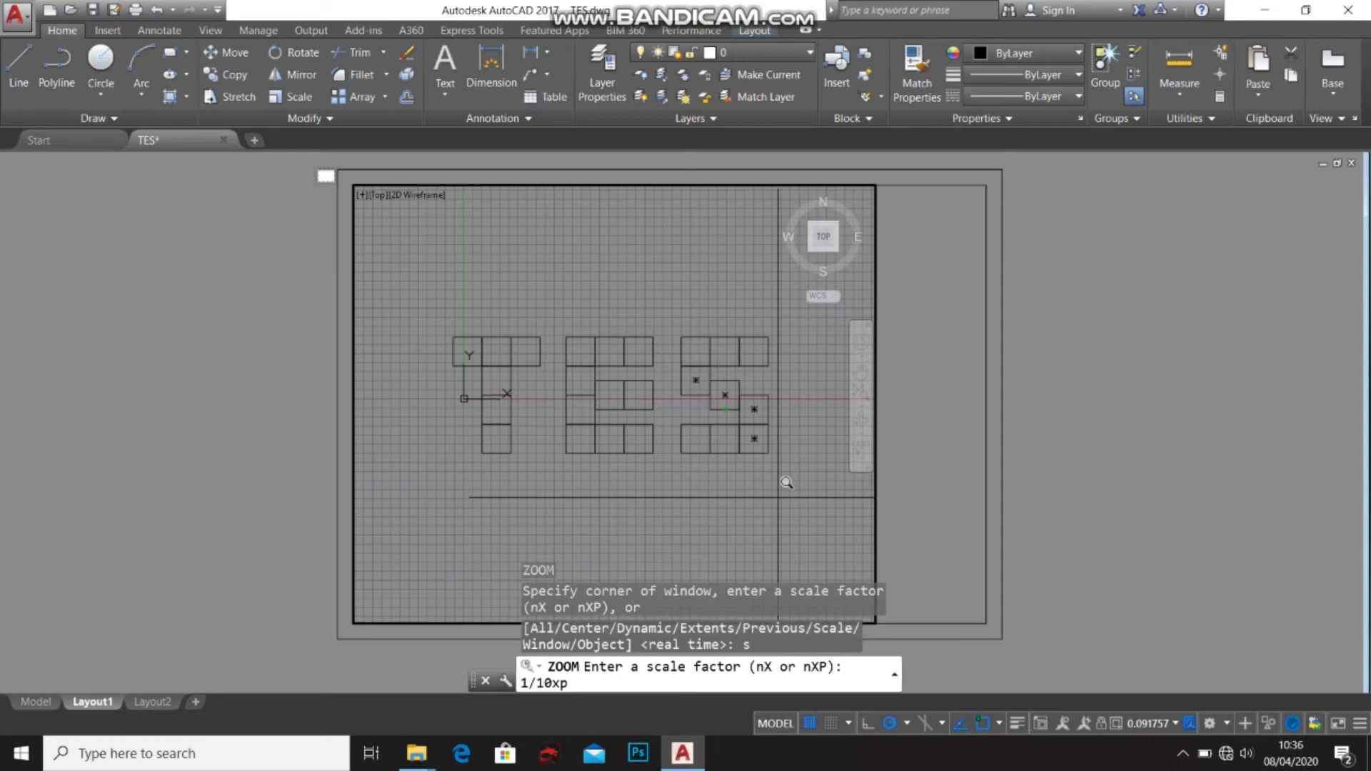
key("Return")
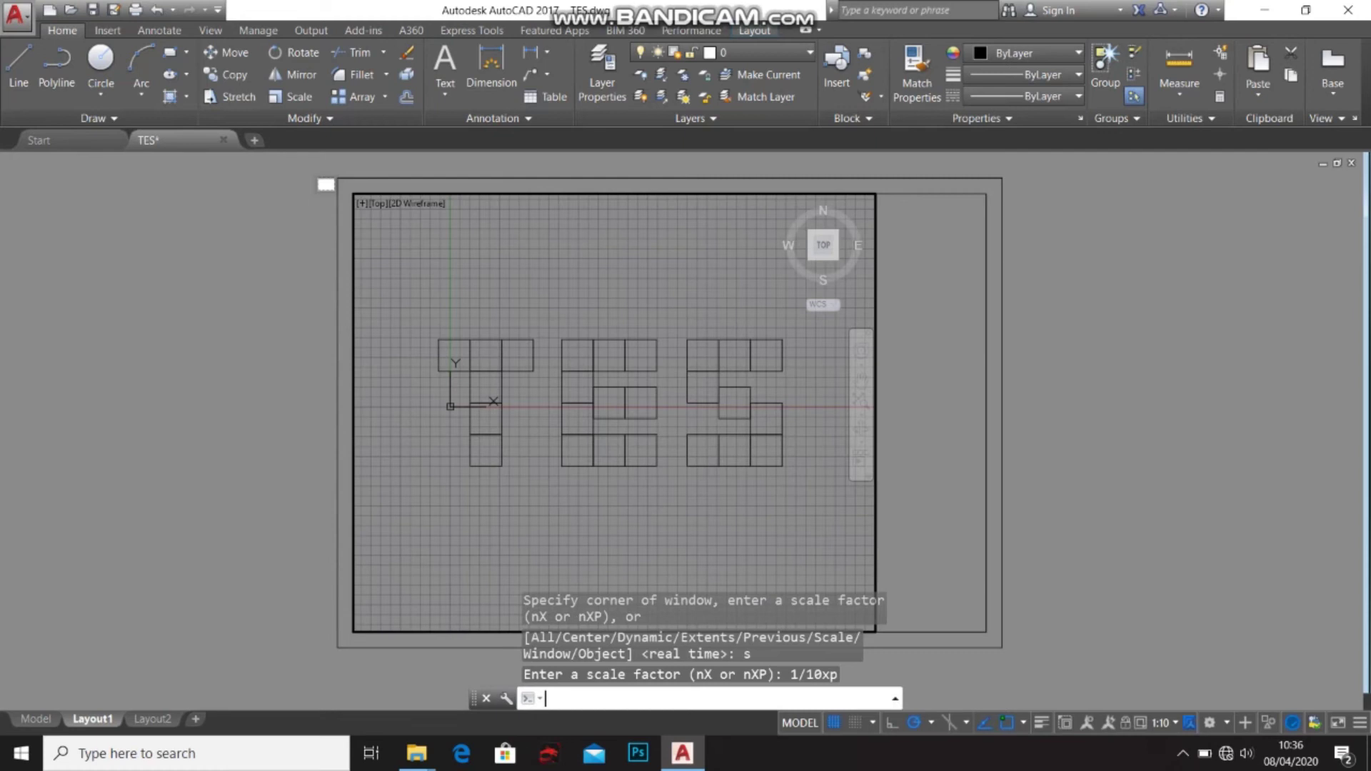
Leave the active viewport and return to the layout's paper space.
middle_click_drag(1042, 341, 1053, 336)
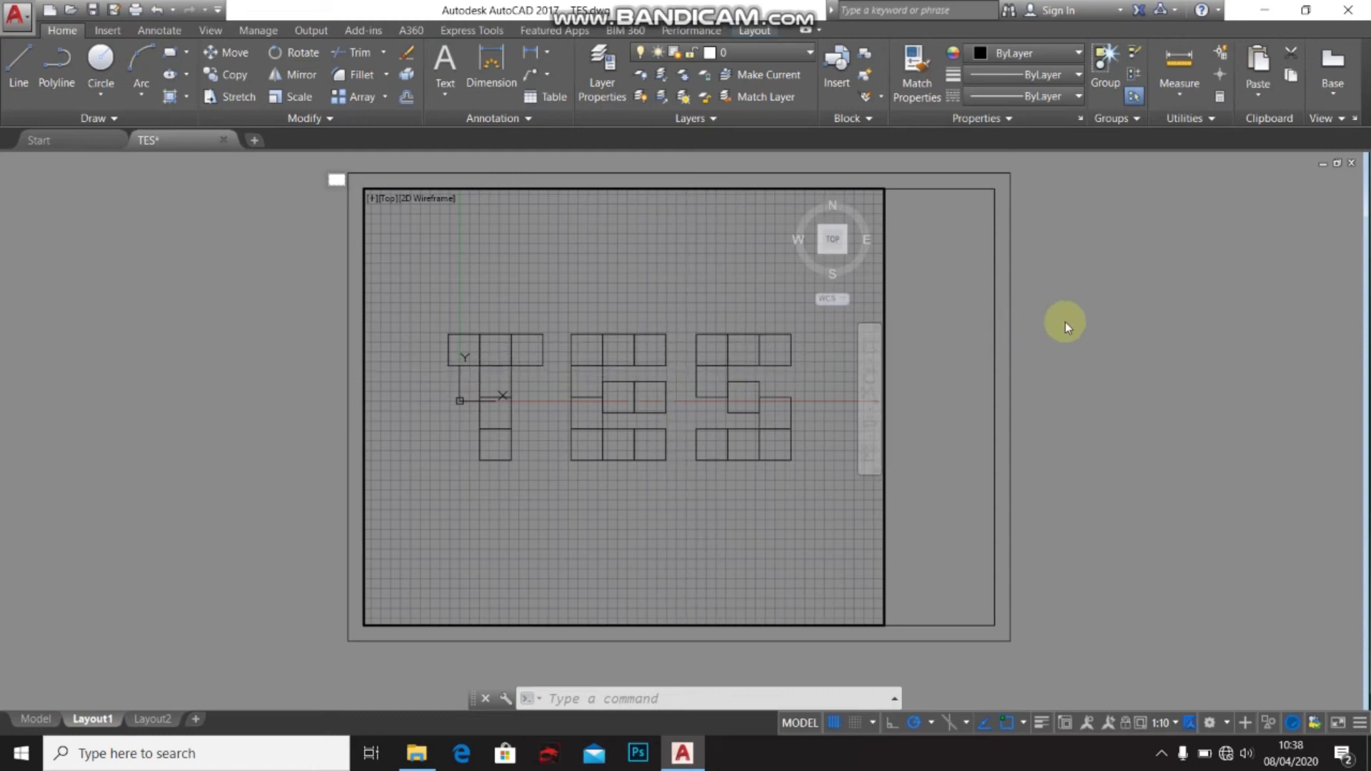
double_click(1073, 362)
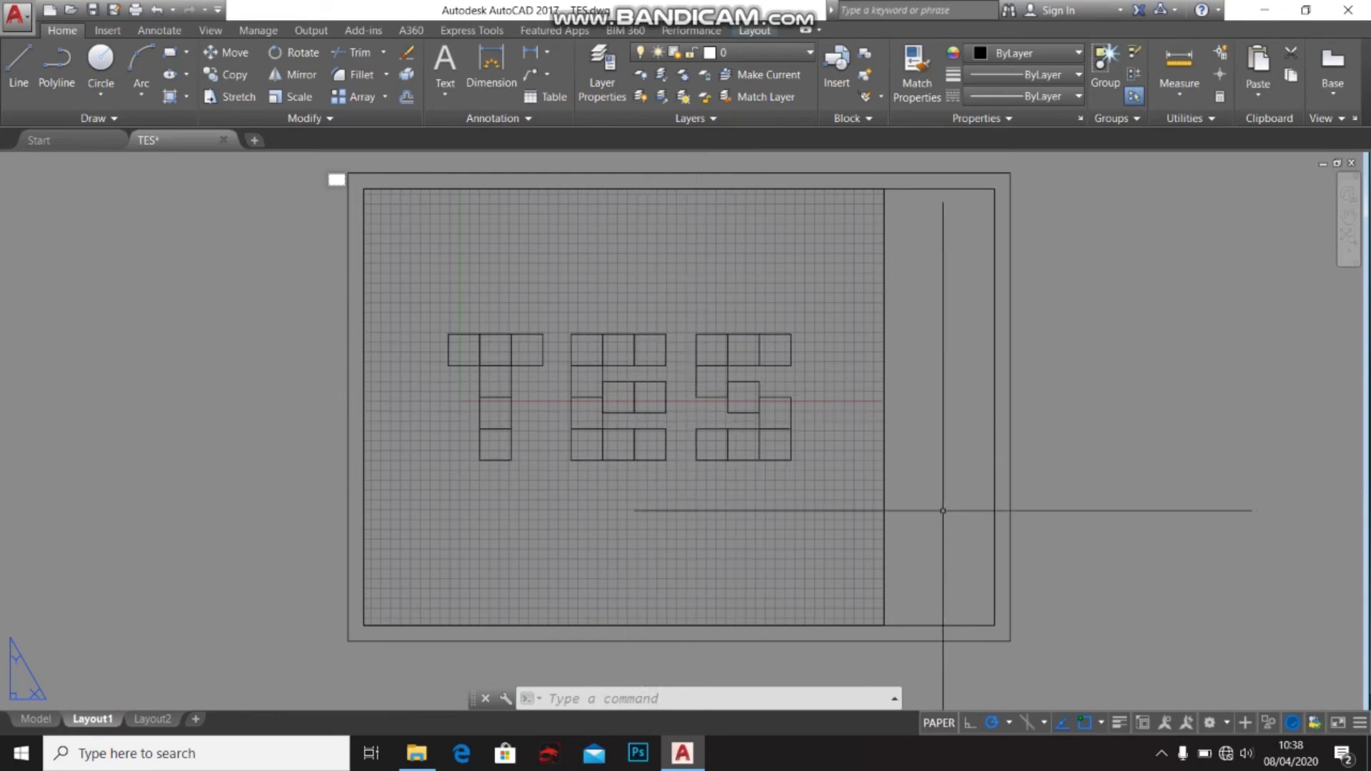
middle_click_drag(900, 482, 852, 488)
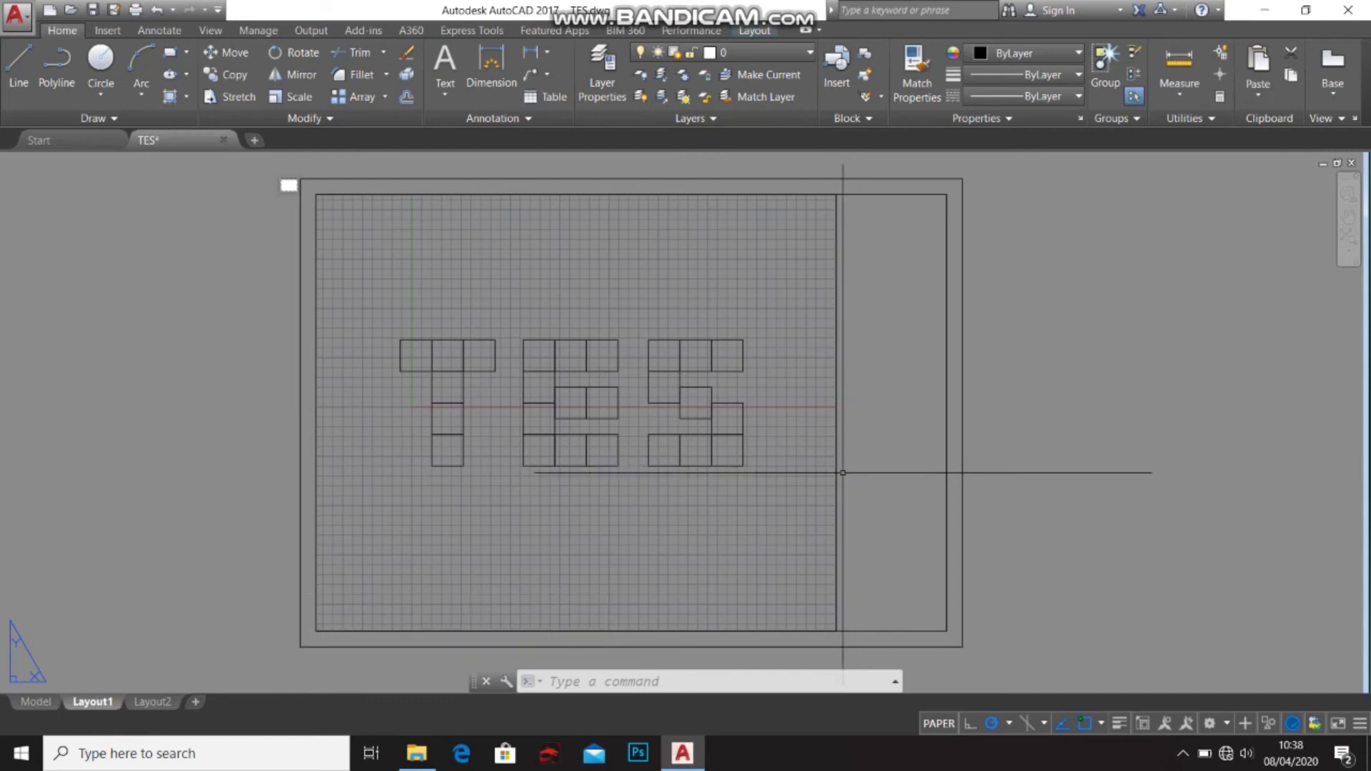
Open the plot settings for Layout1 and choose Nitro PDF Creator (Pro 13) as plotter with A3 paper.
right_click(88, 703)
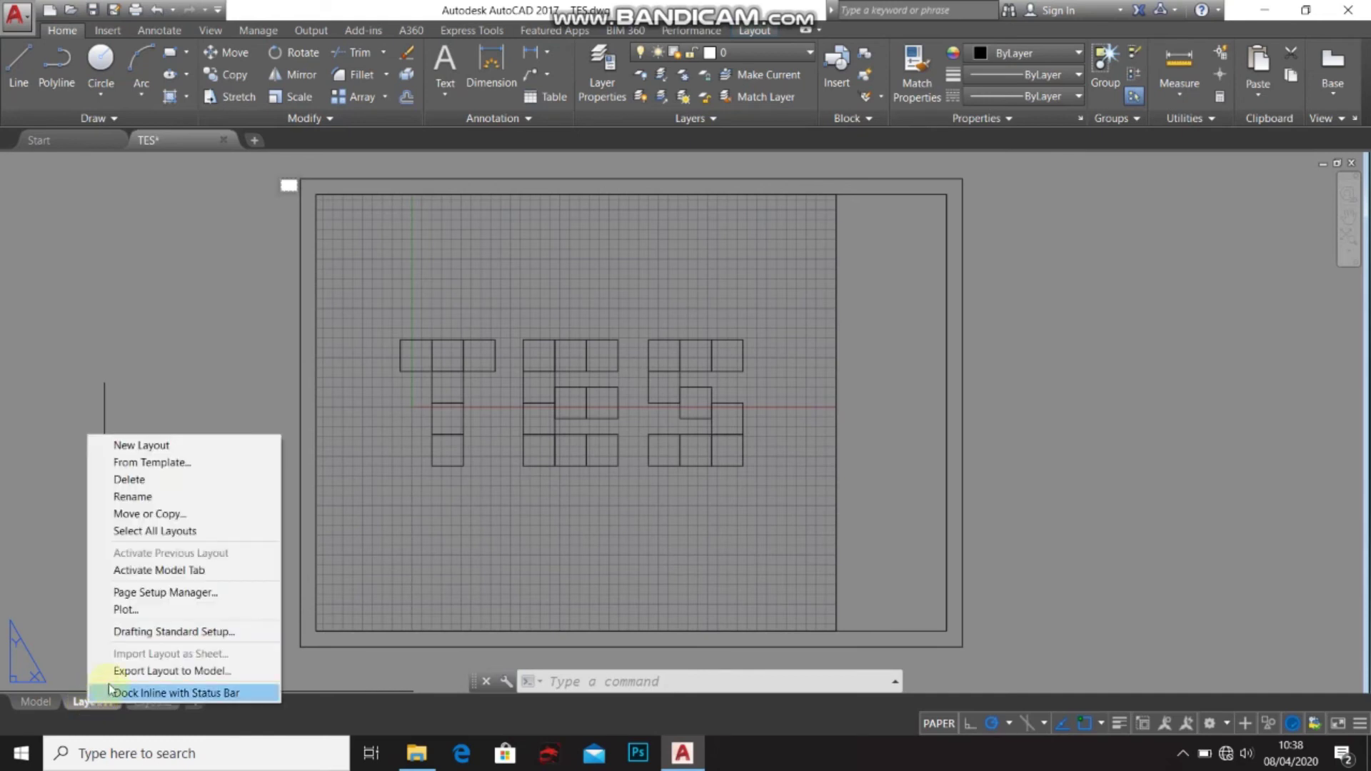
left_click(157, 611)
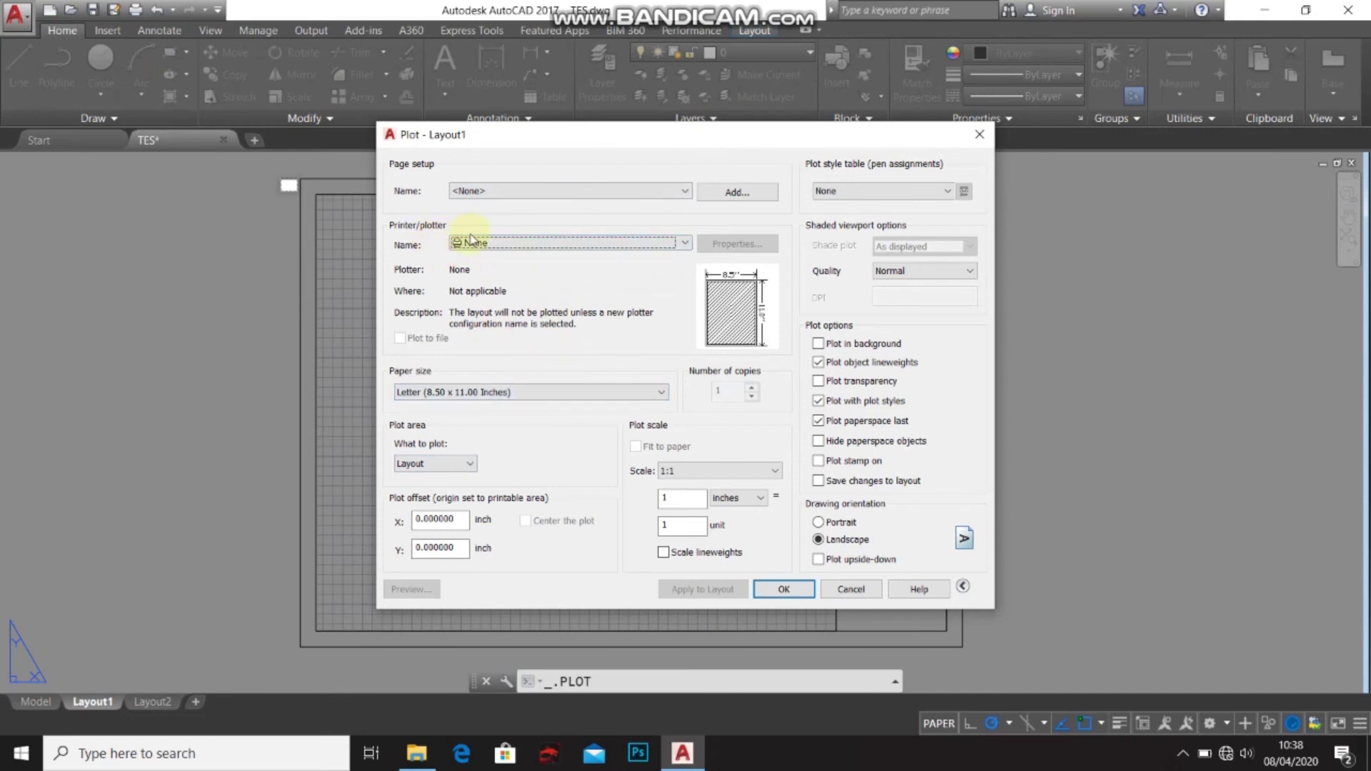
left_click(502, 238)
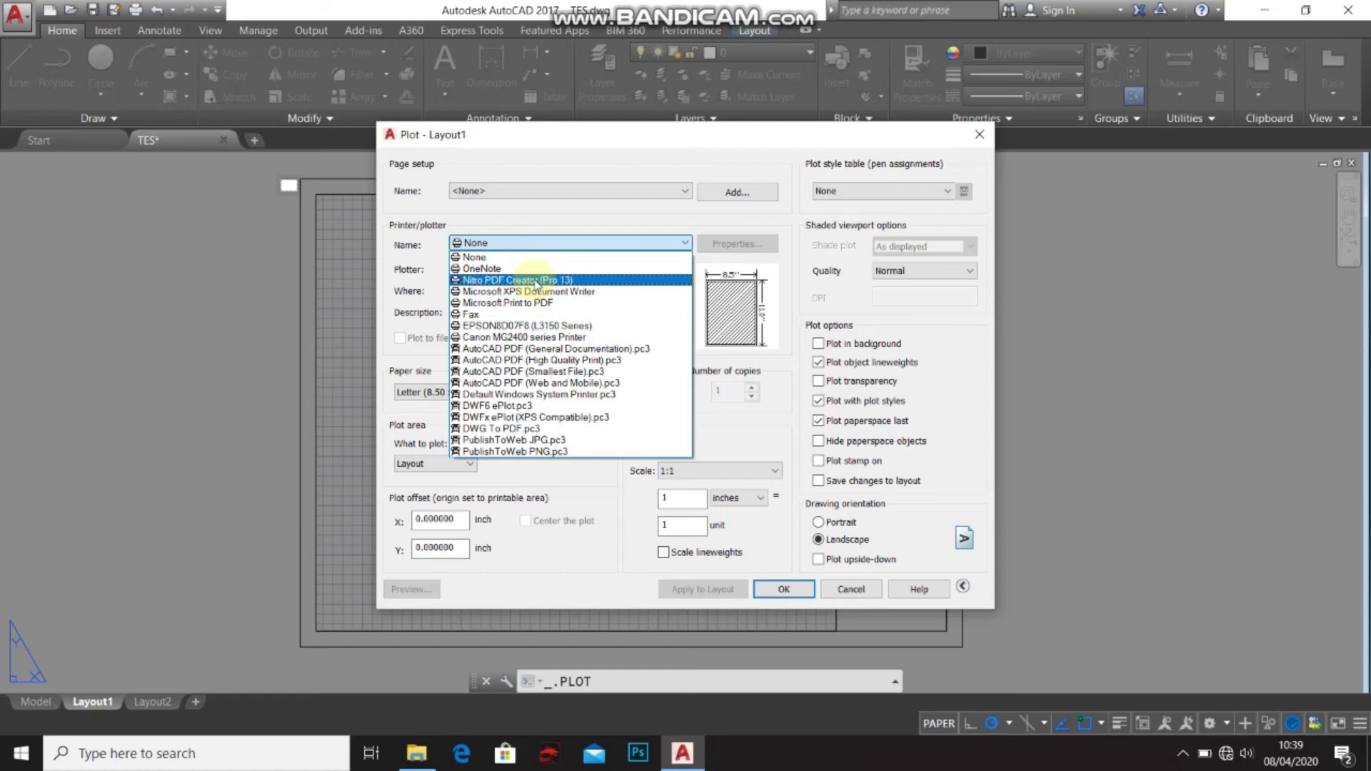
left_click(535, 280)
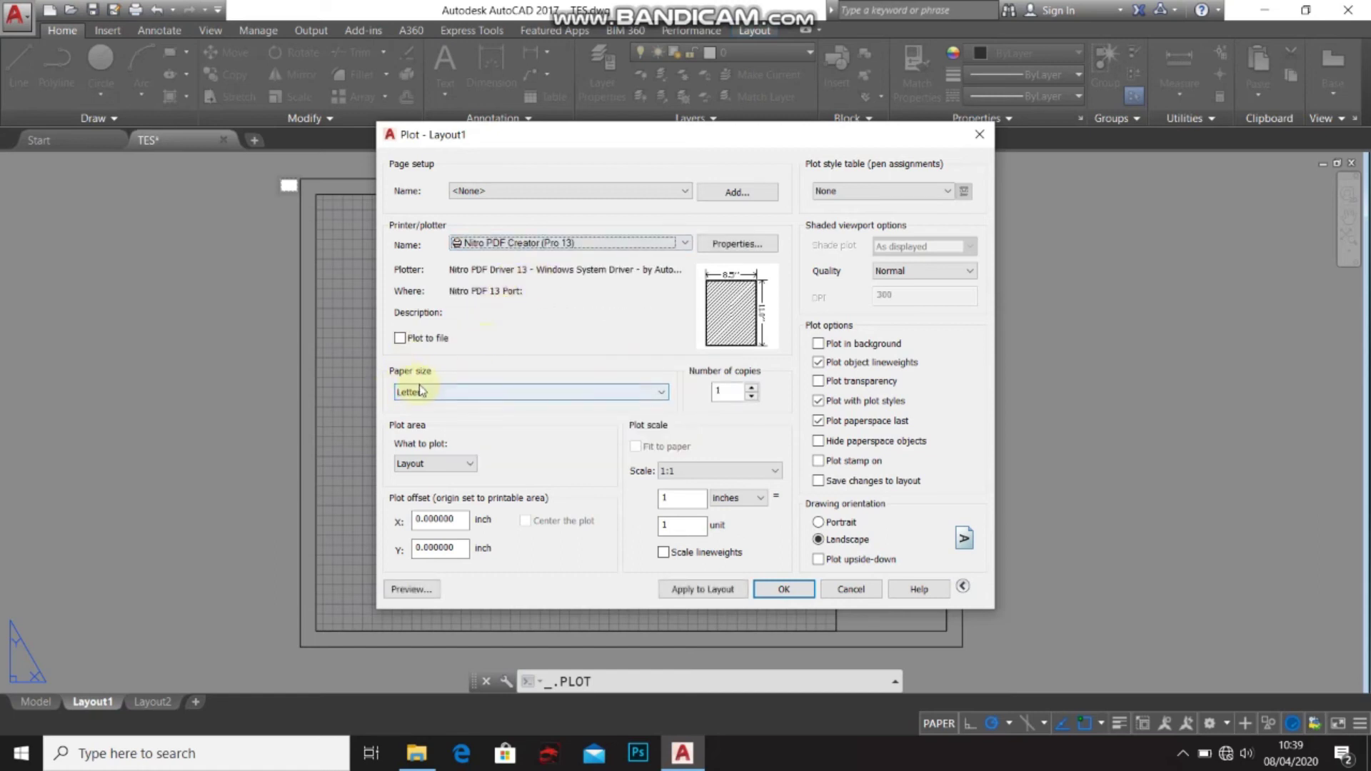
left_click(448, 396)
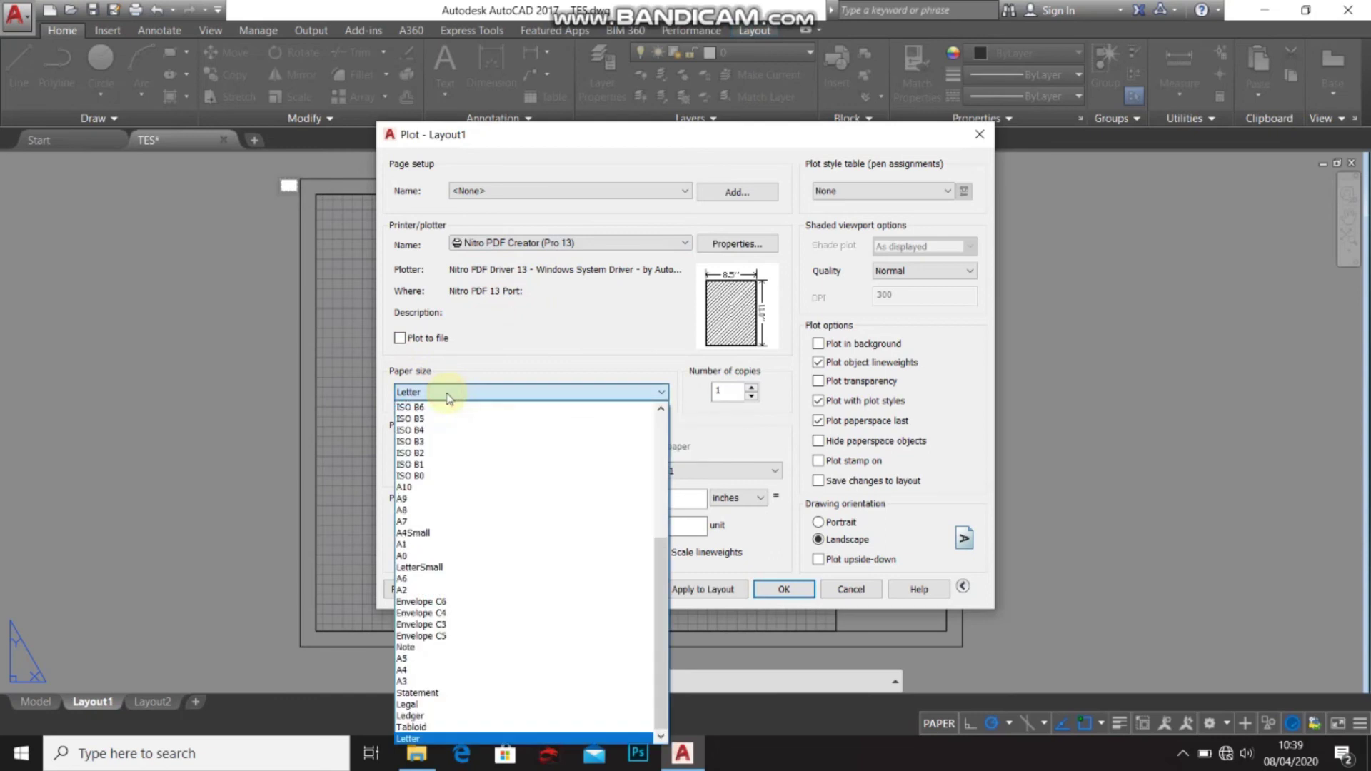
left_click(436, 682)
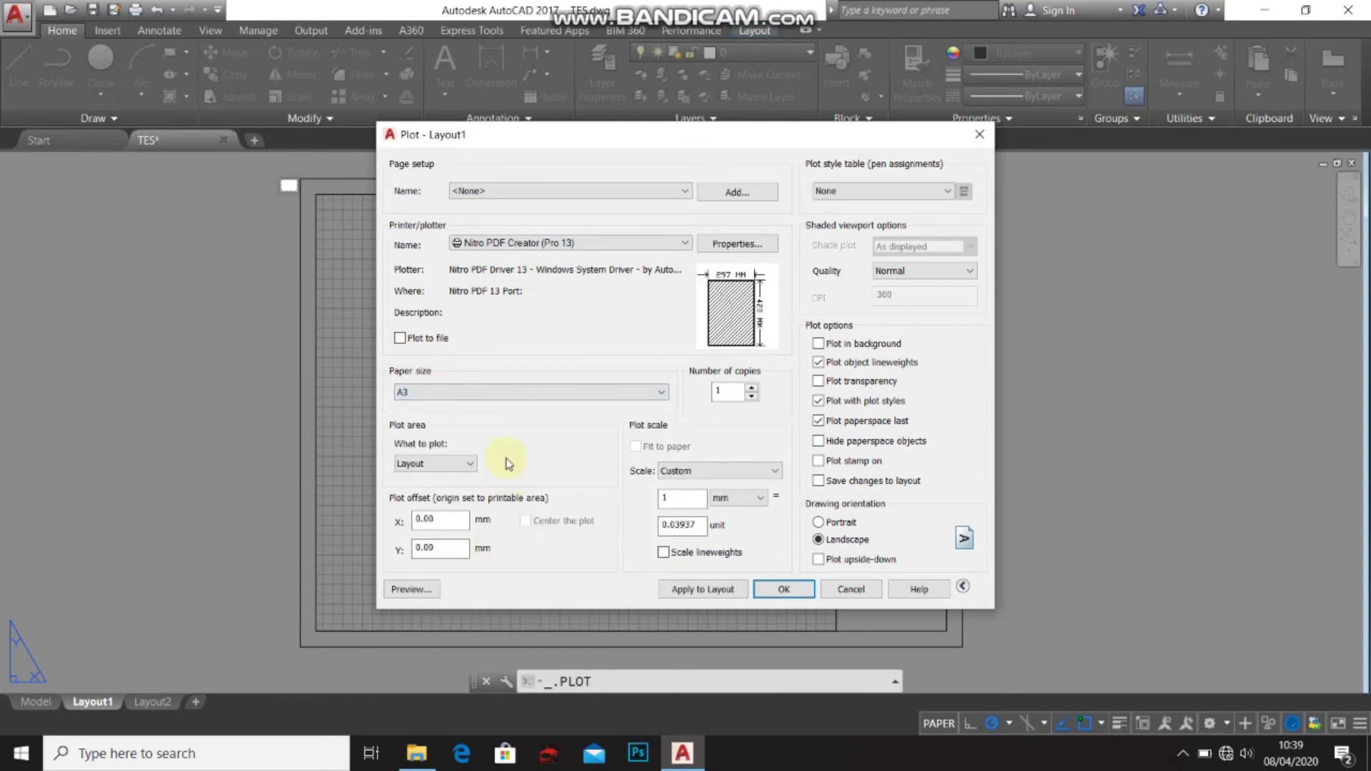
Set the plot area to a window around the outer frame's corners, with the plot centered and fitted to the paper.
left_click(443, 463)
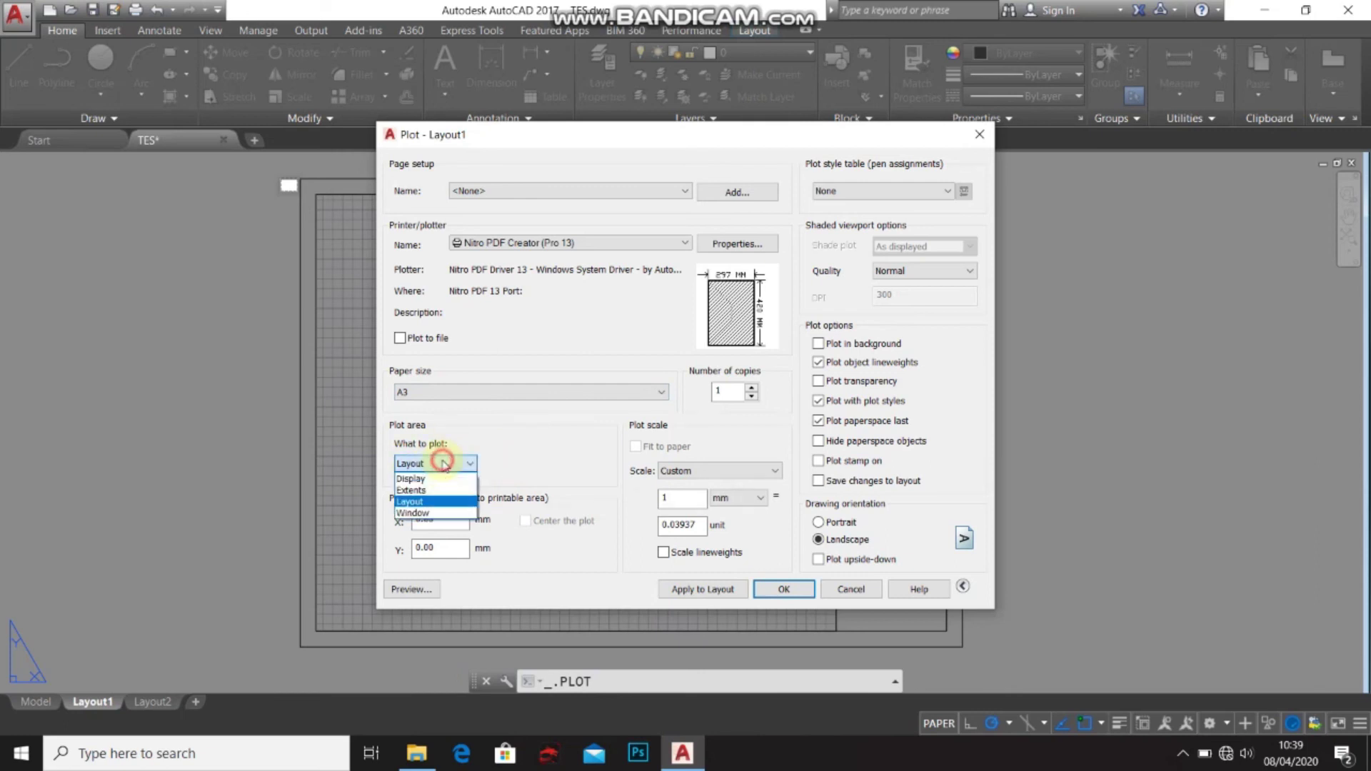
left_click(426, 514)
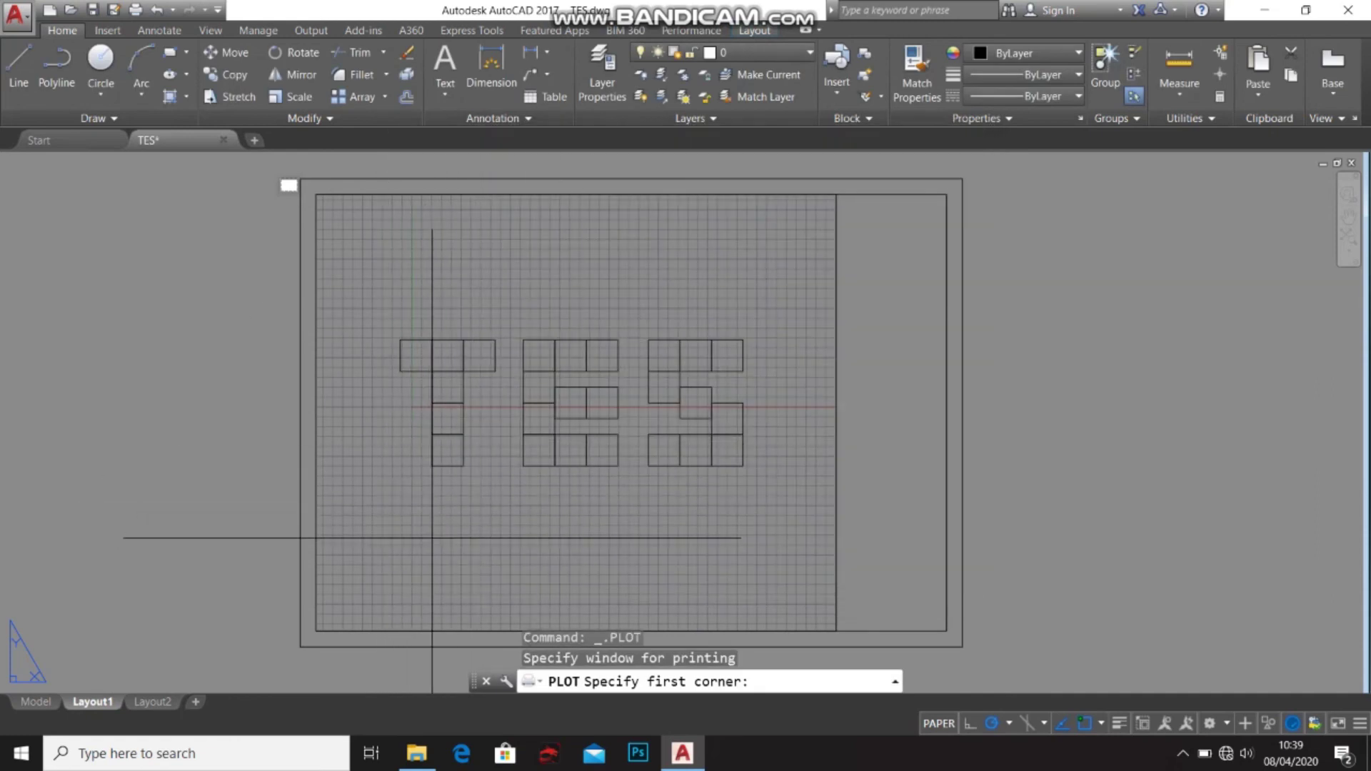
left_click(300, 647)
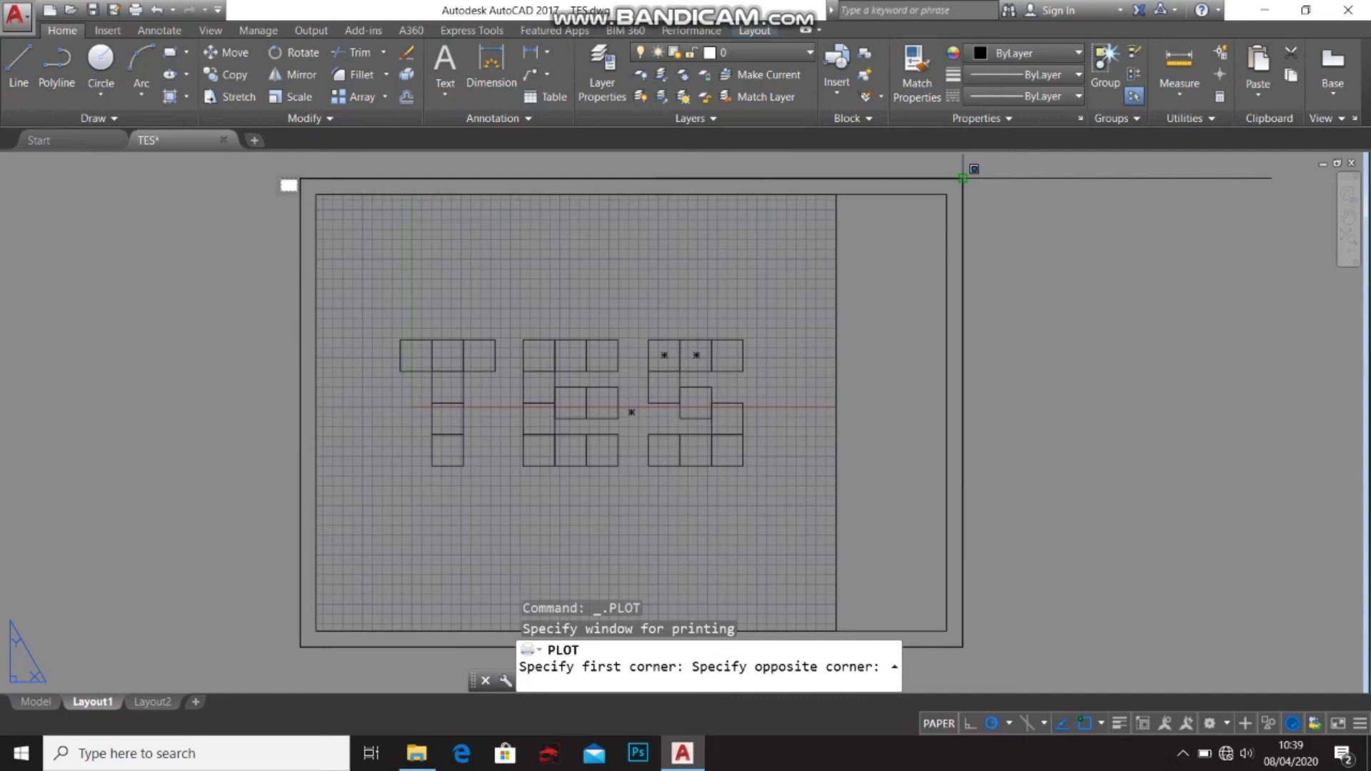
left_click(962, 177)
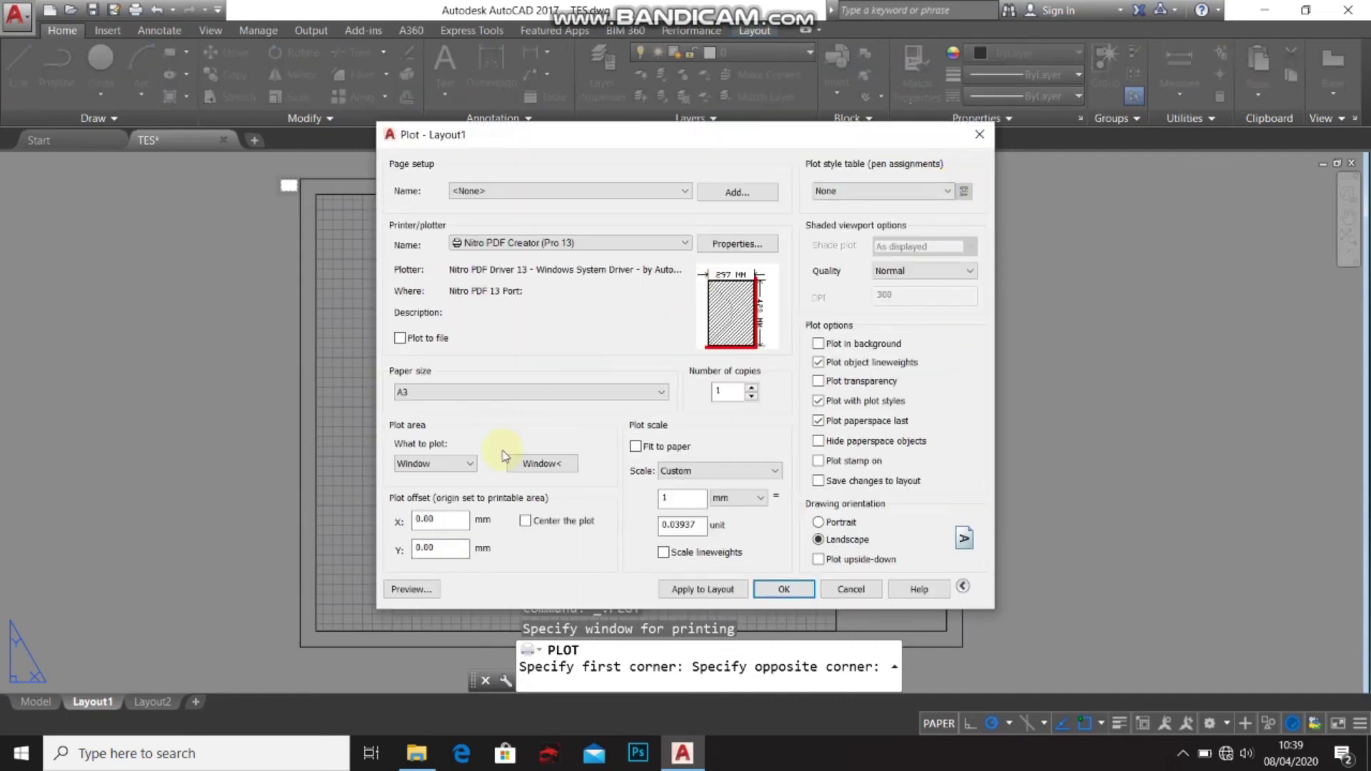
left_click(525, 520)
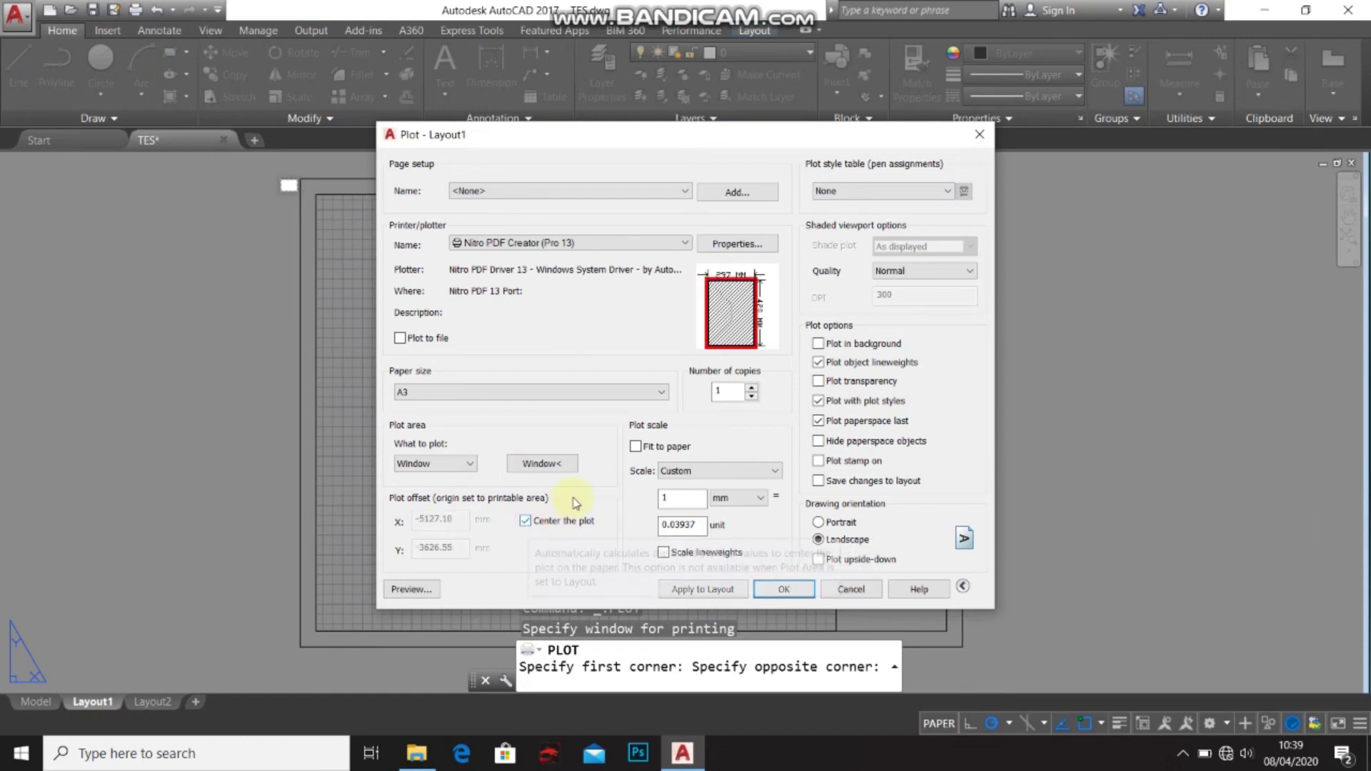
left_click(636, 446)
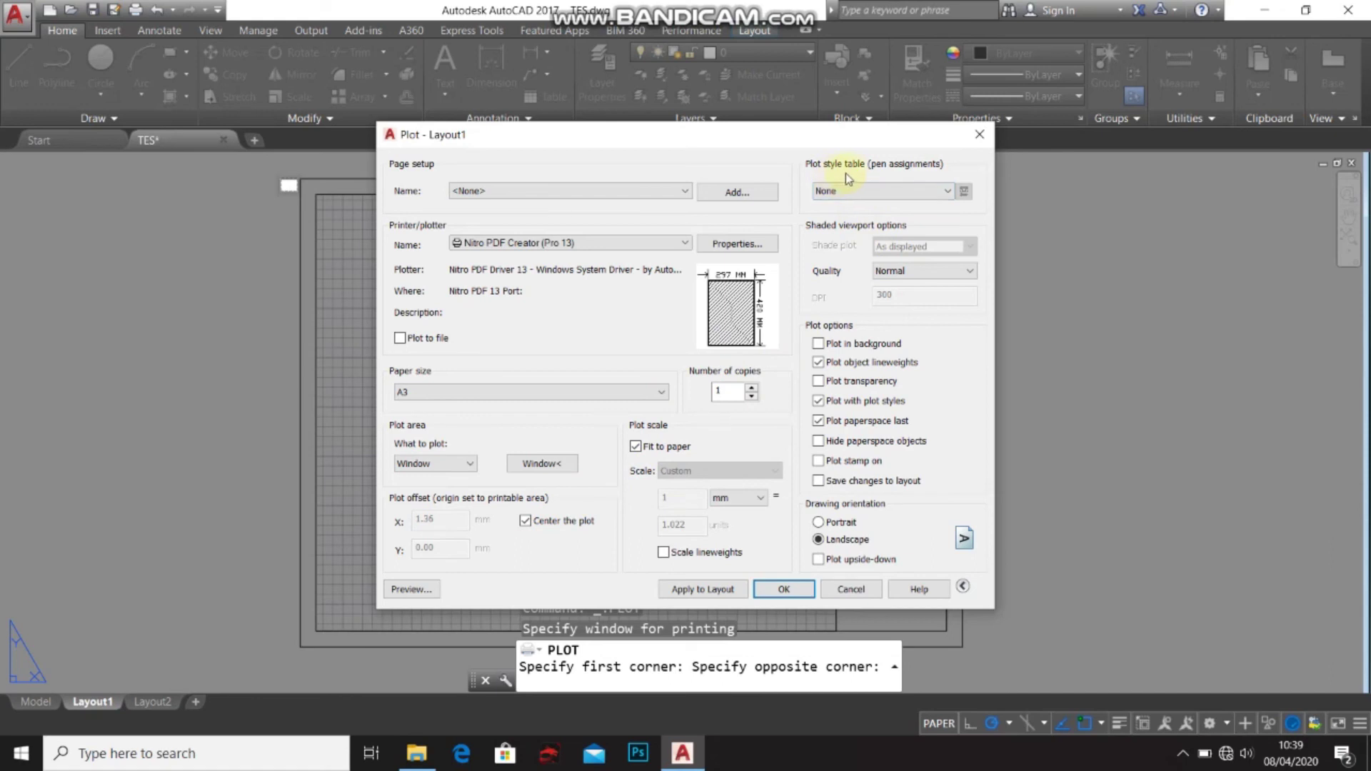
Keep the plot style table at None, and preview the plot before returning to the plot settings.
left_click(878, 190)
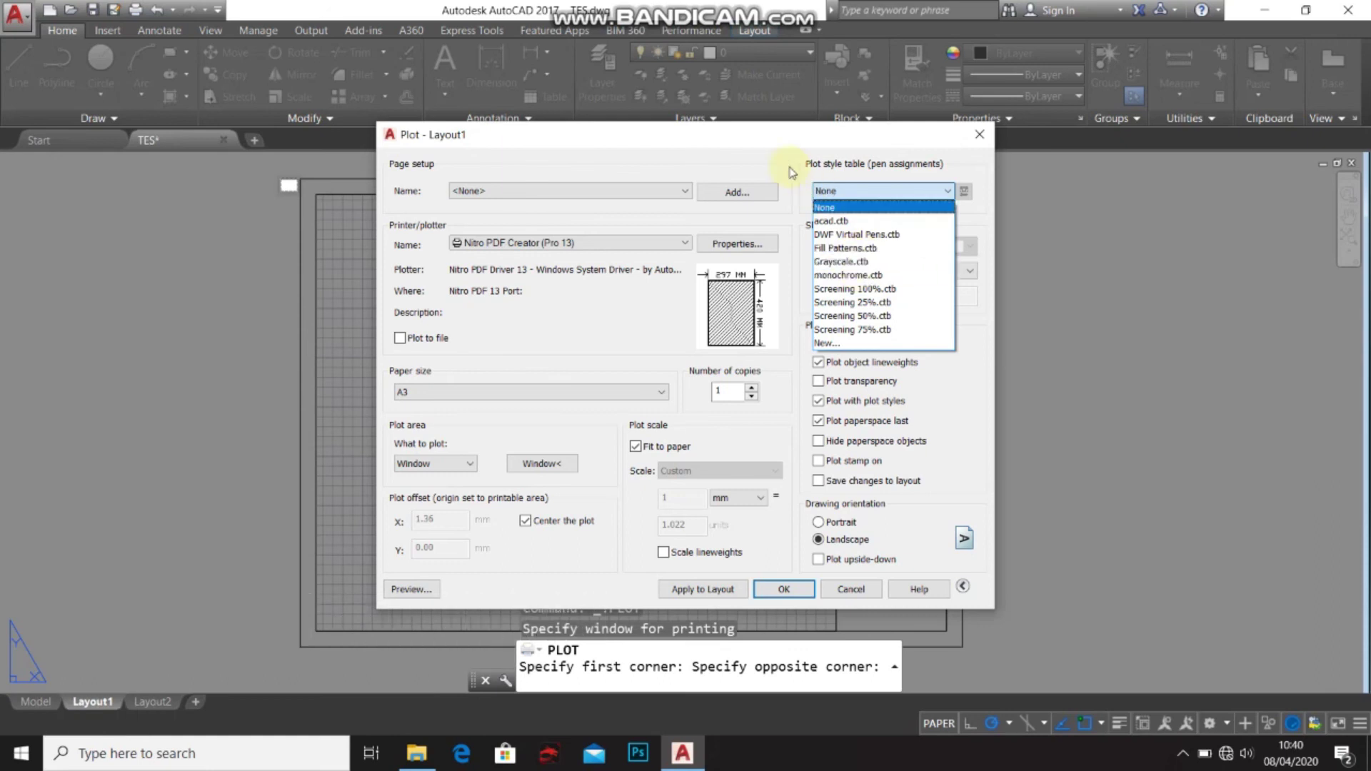
left_click(829, 207)
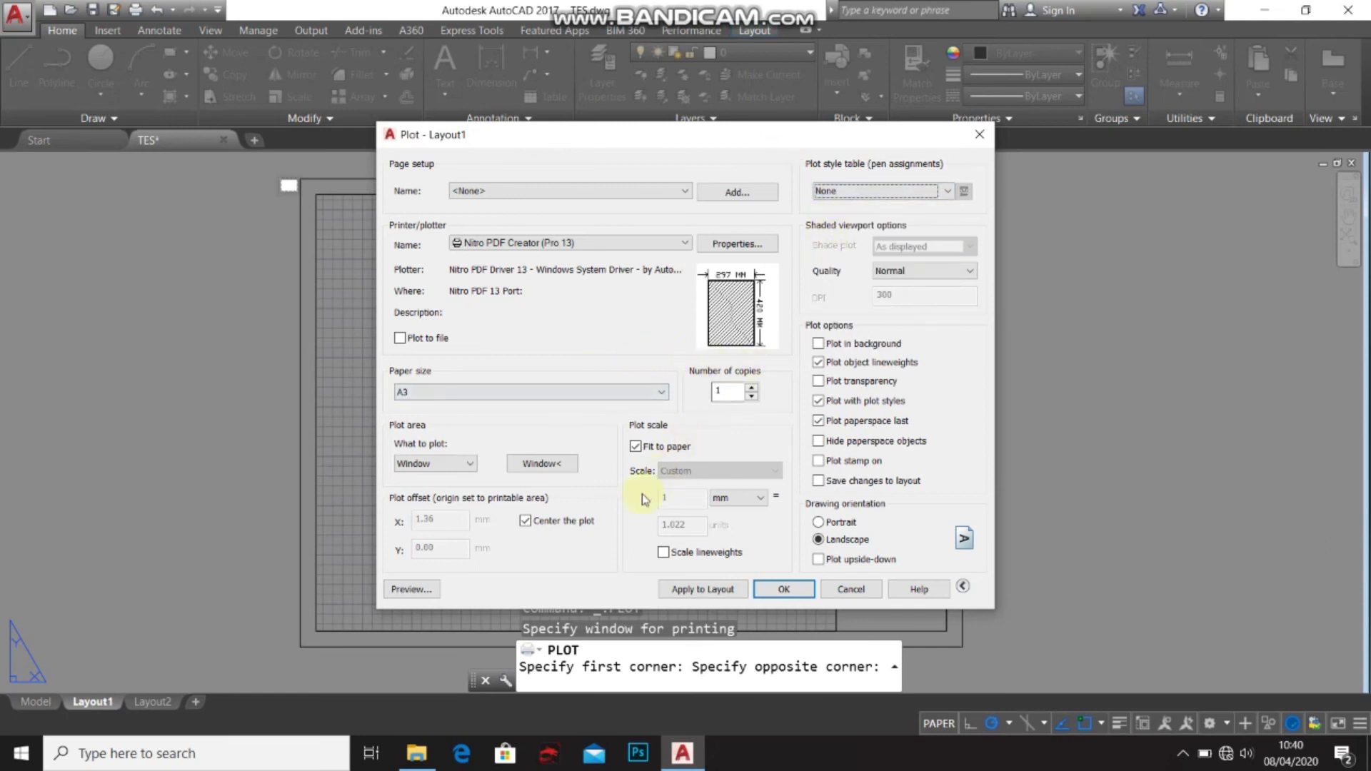
left_click(411, 590)
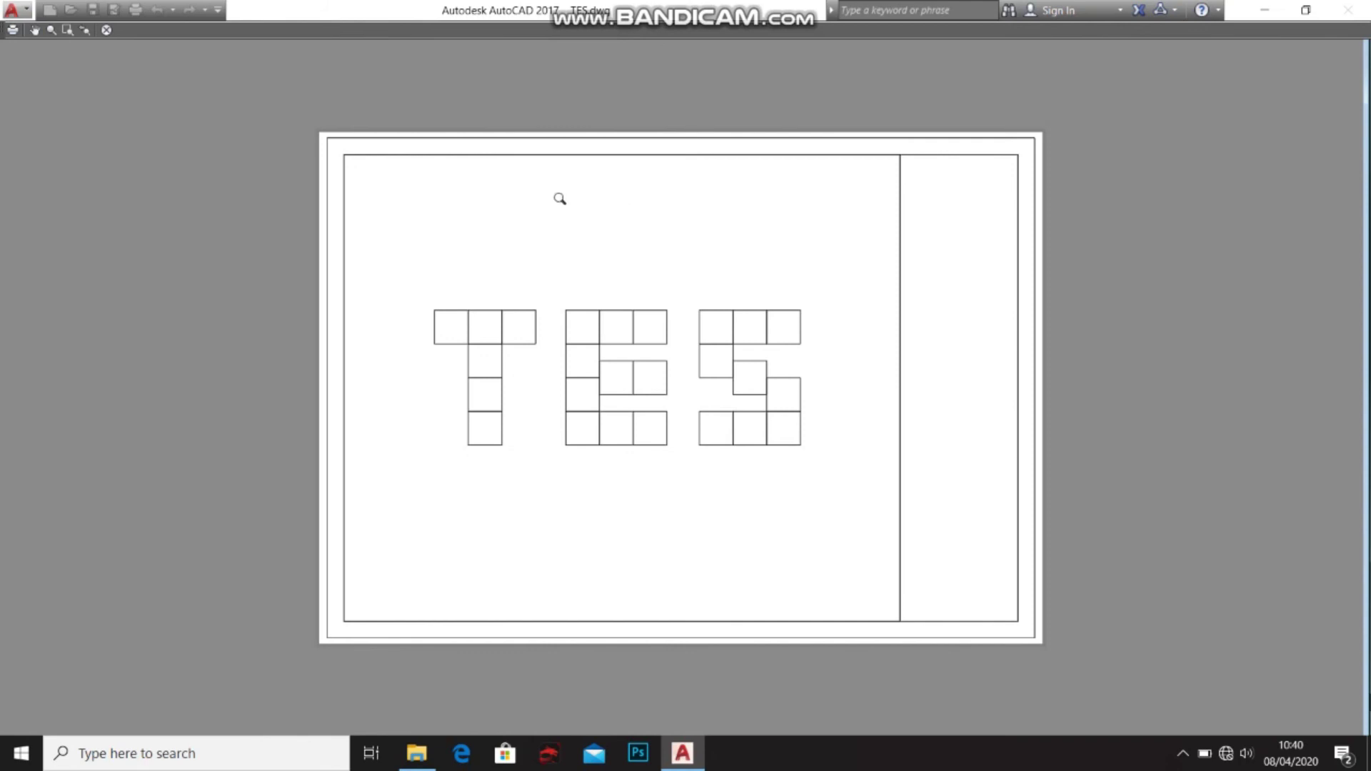
left_click(107, 31)
left_click(107, 31)
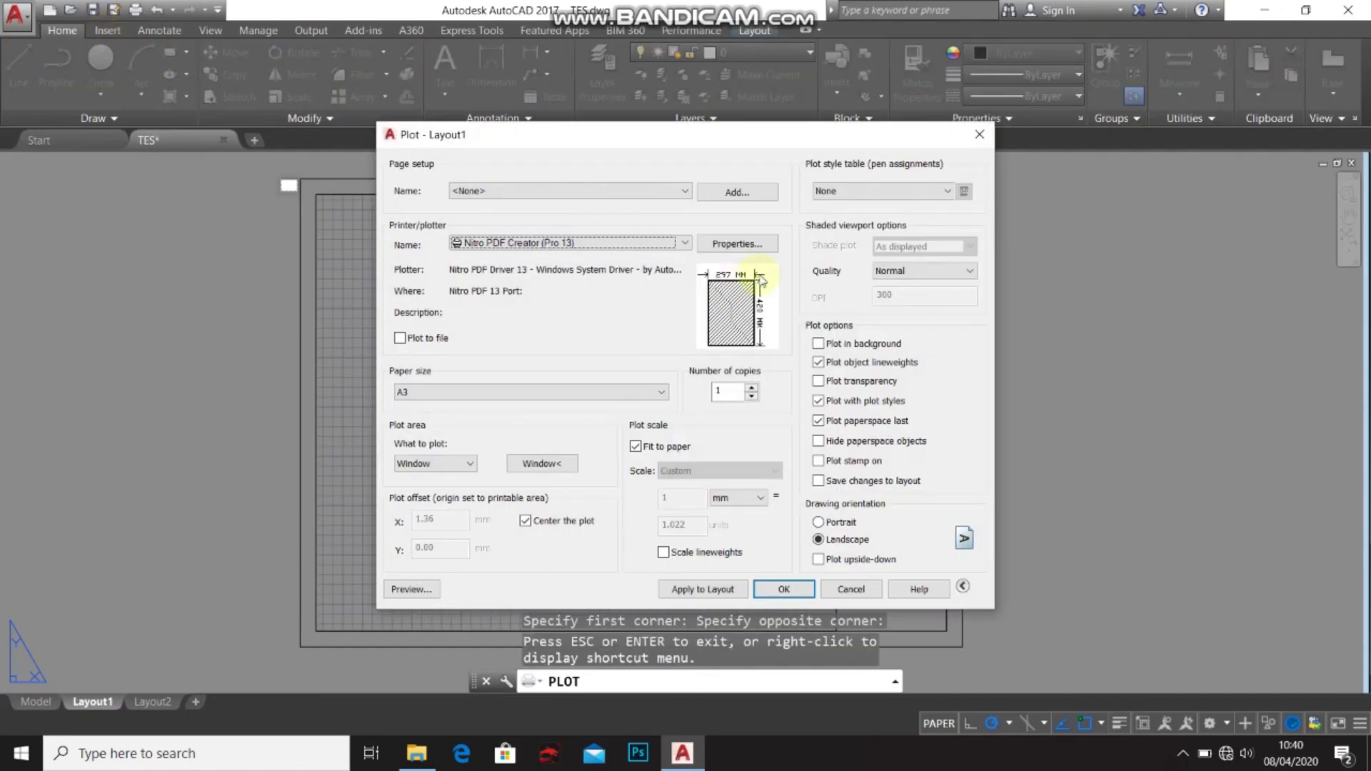
Plot Layout1 to PDF, saving the file on the Desktop as TES Layout1 (1).
left_click(785, 589)
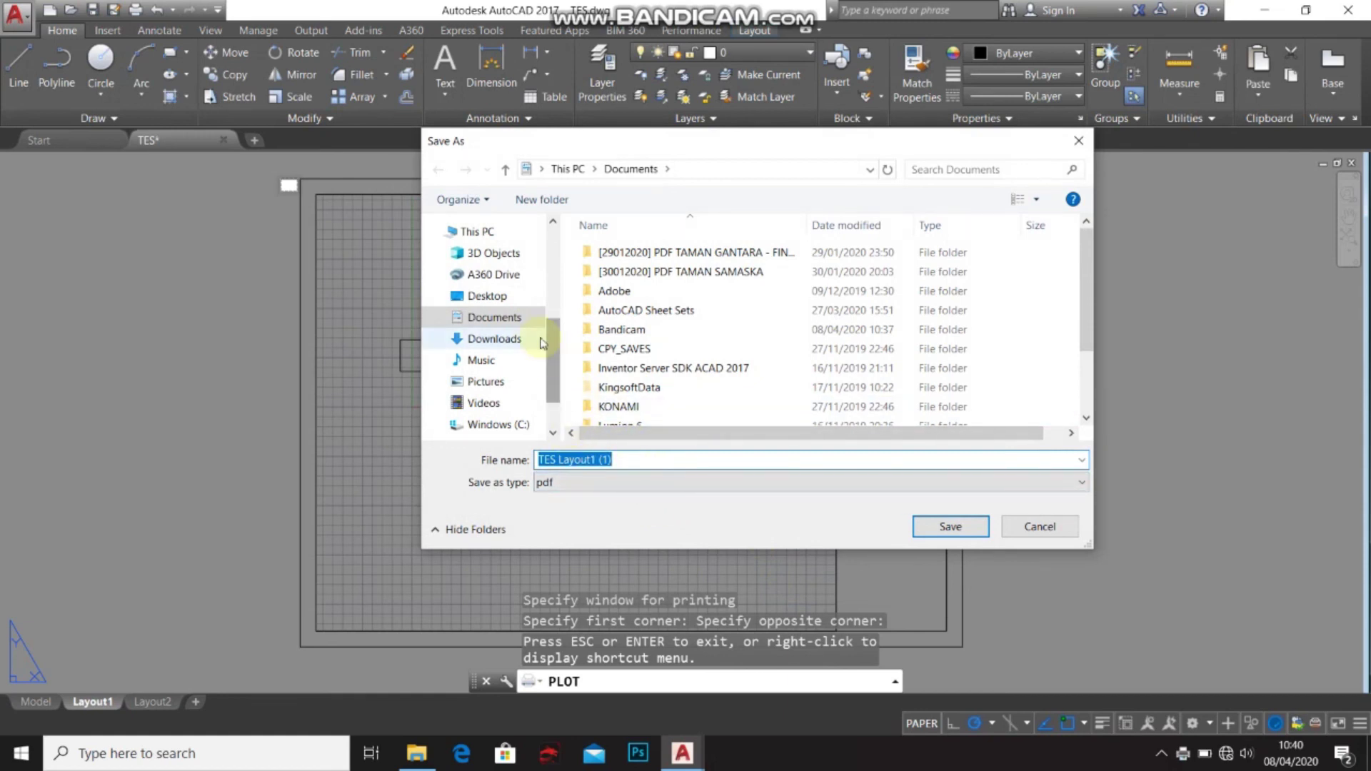
left_click(493, 297)
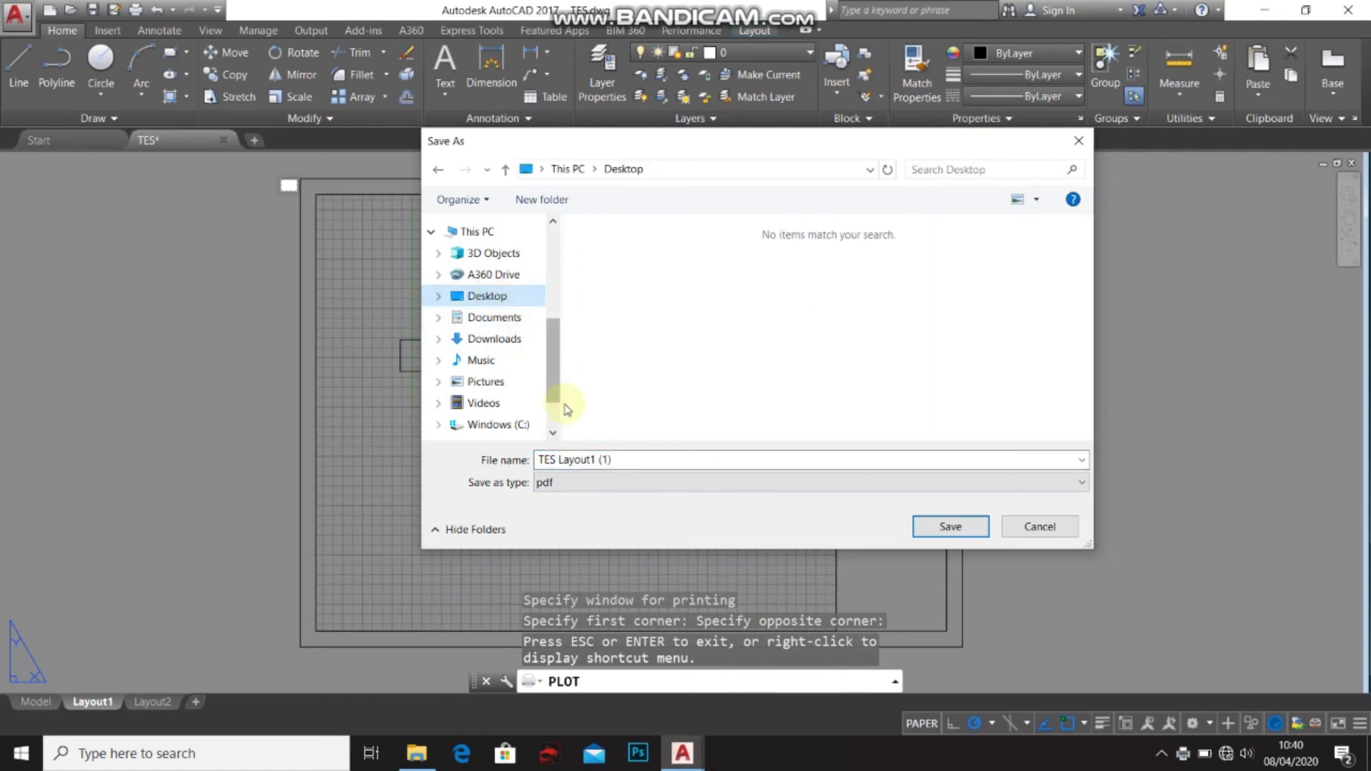
left_click(552, 461)
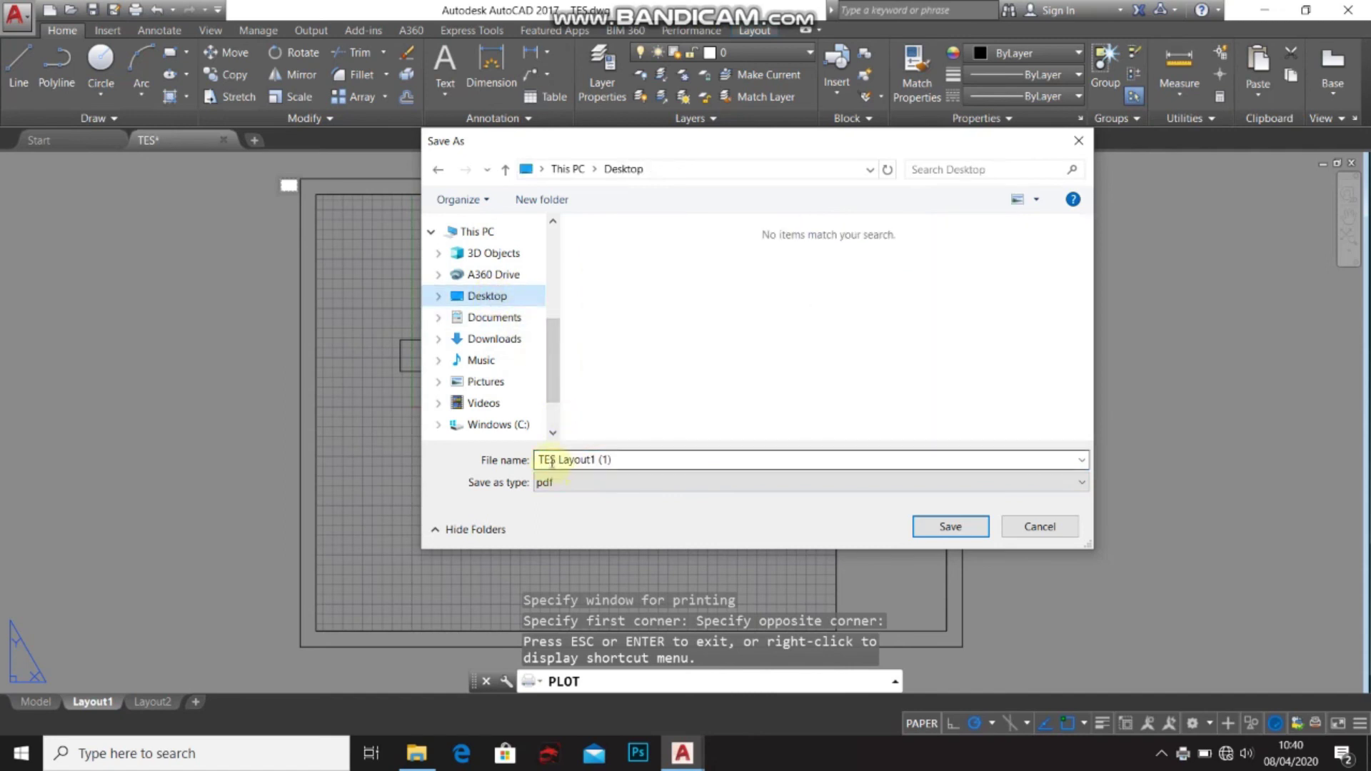
triple_click(618, 459)
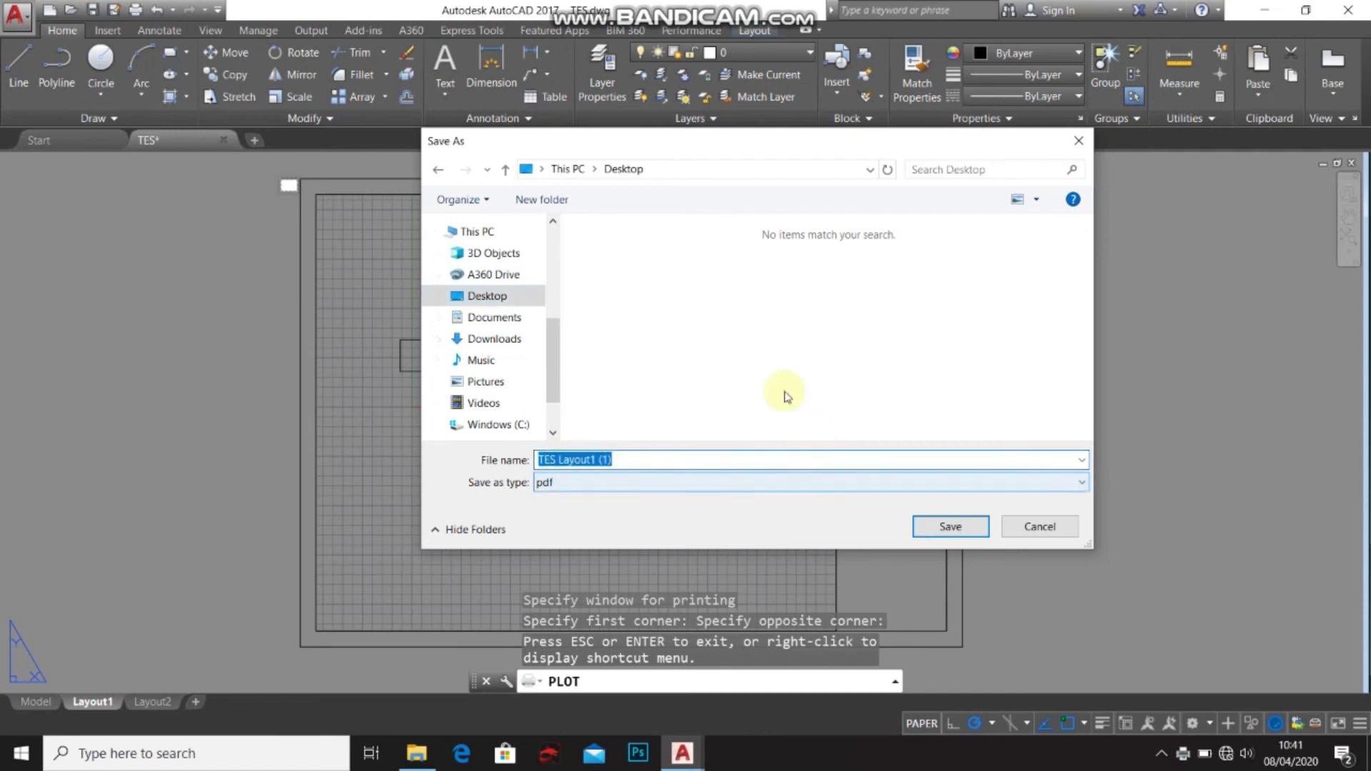
left_click(943, 527)
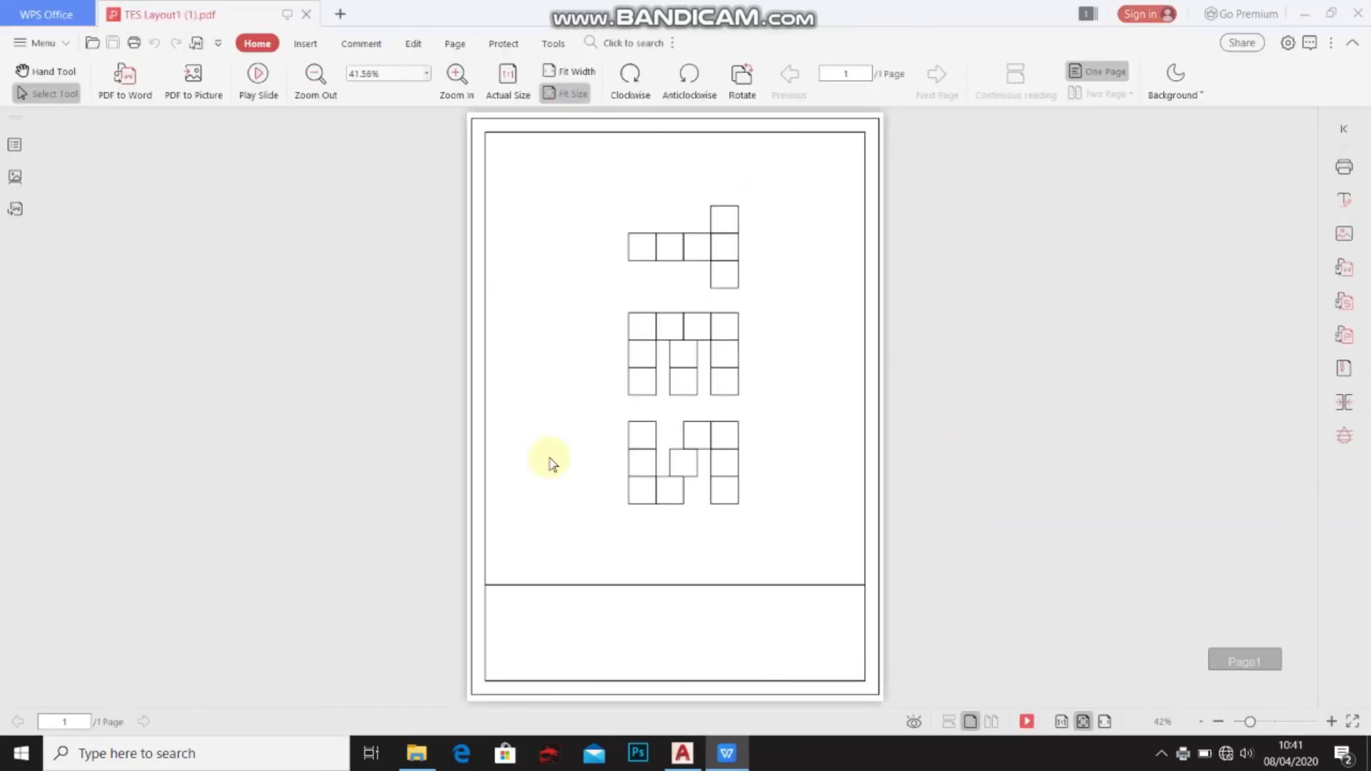
Rotate the plotted PDF page anticlockwise to view it in landscape, and close the PDF viewer.
left_click(689, 79)
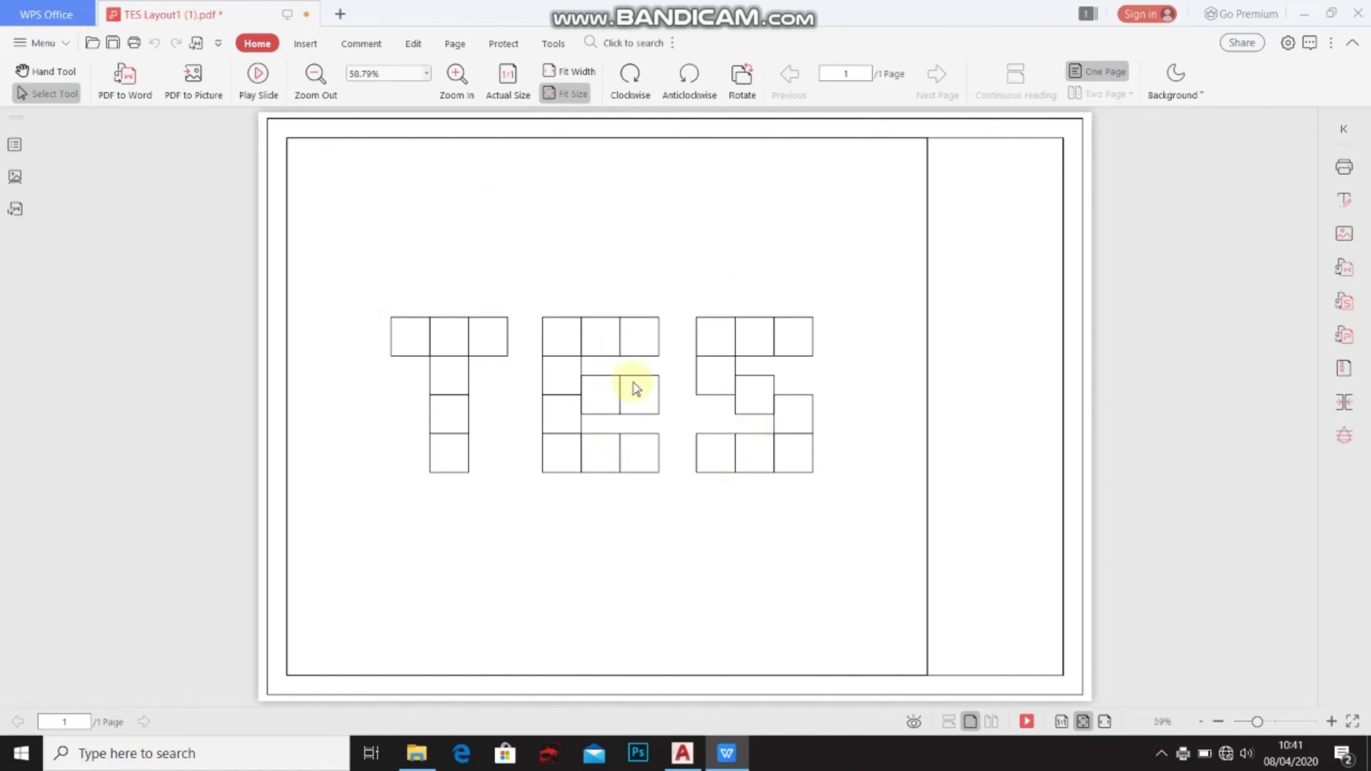
left_click(1355, 16)
left_click(597, 400)
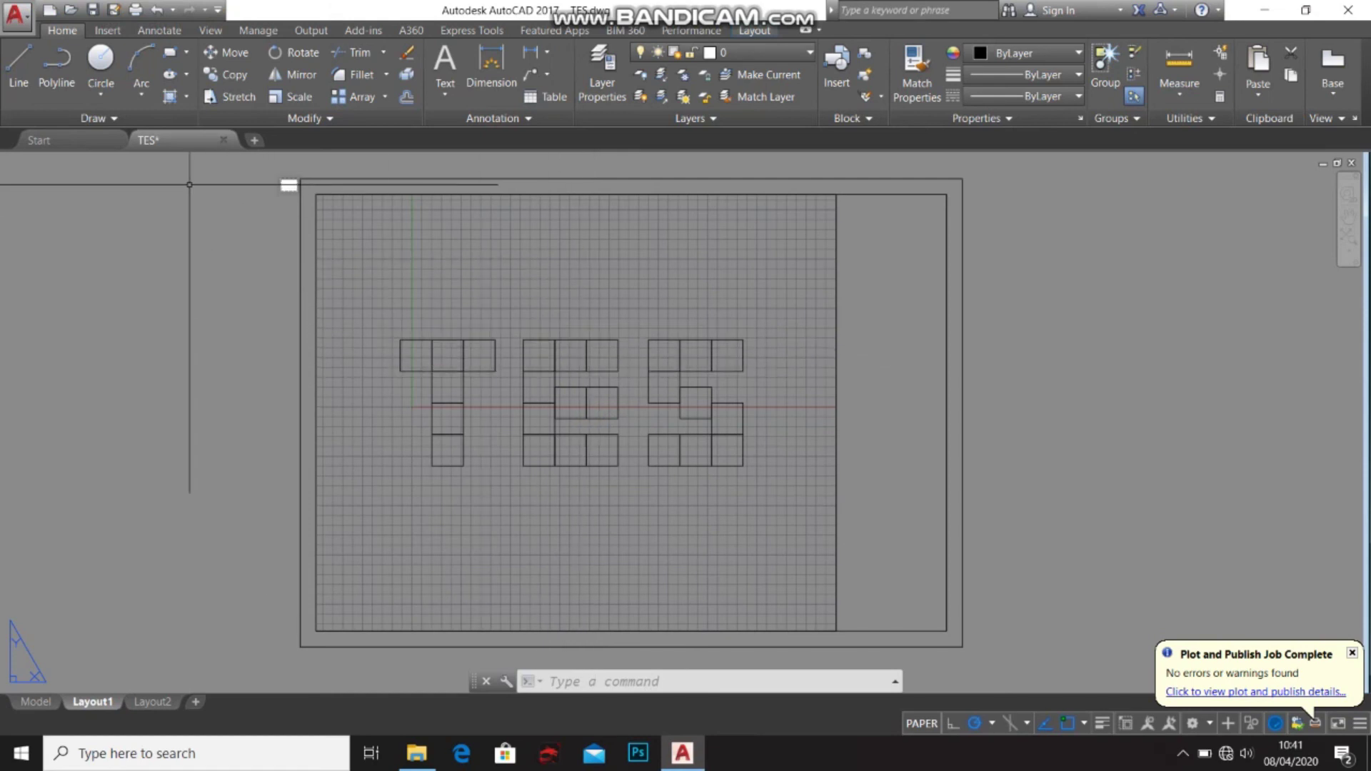
Save a copy of the drawing on the Desktop as TES2 in AutoCAD 2007/LT2007 Drawing (*.dwg) format.
left_click(24, 29)
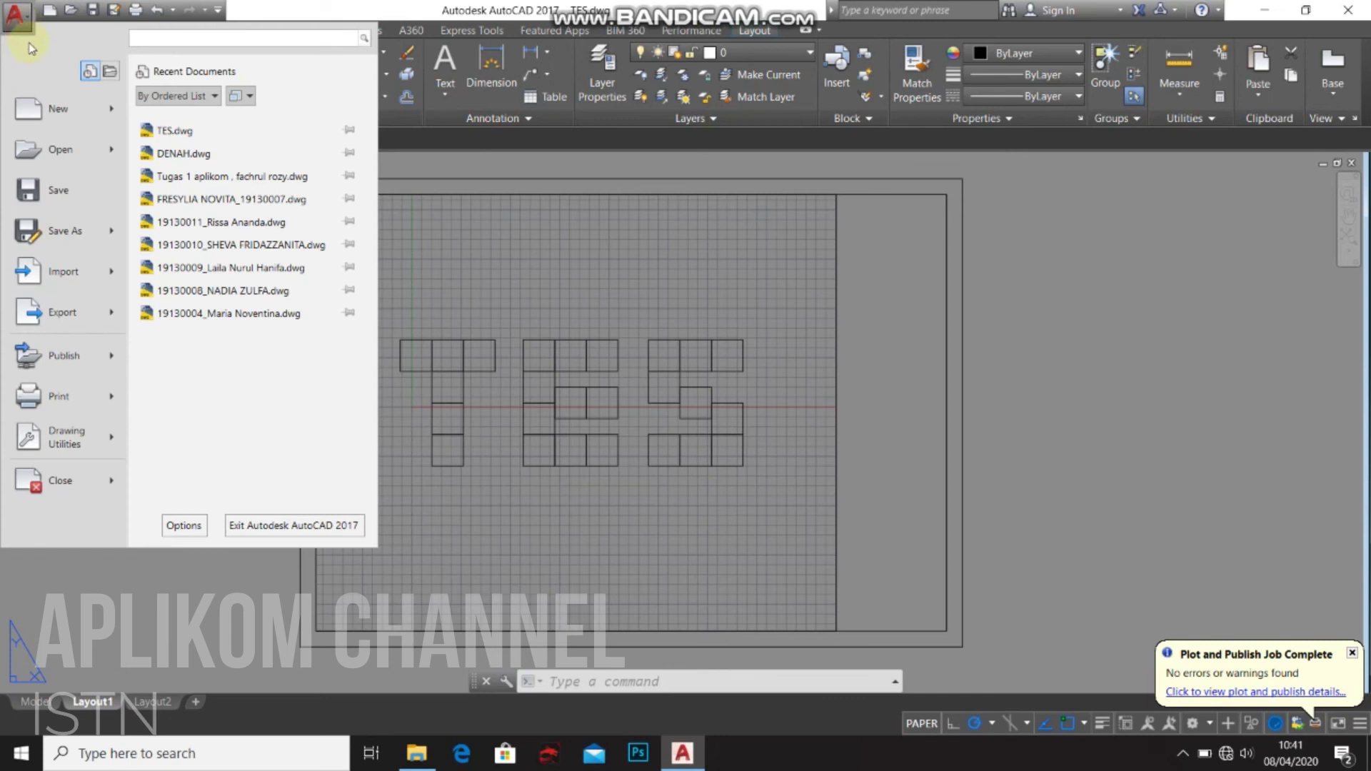
mouse_move(75, 230)
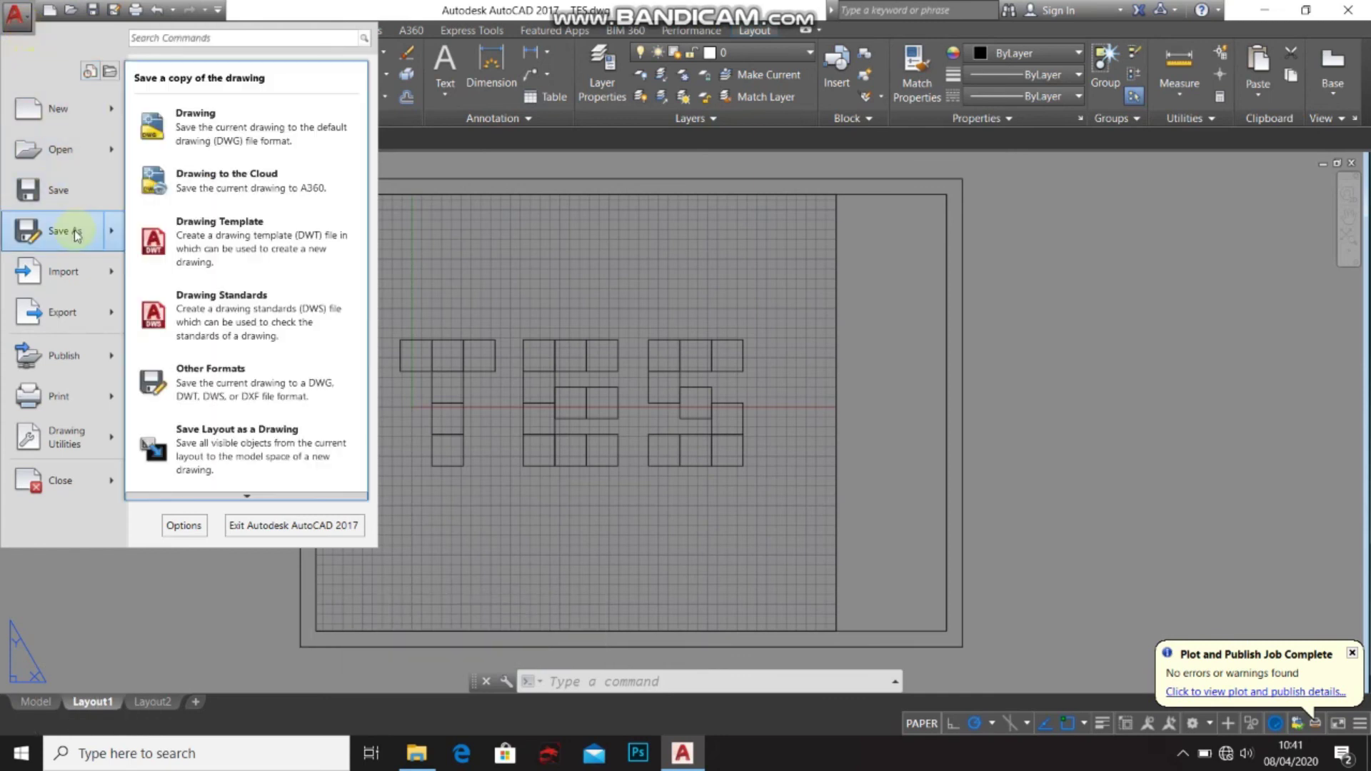
left_click(216, 125)
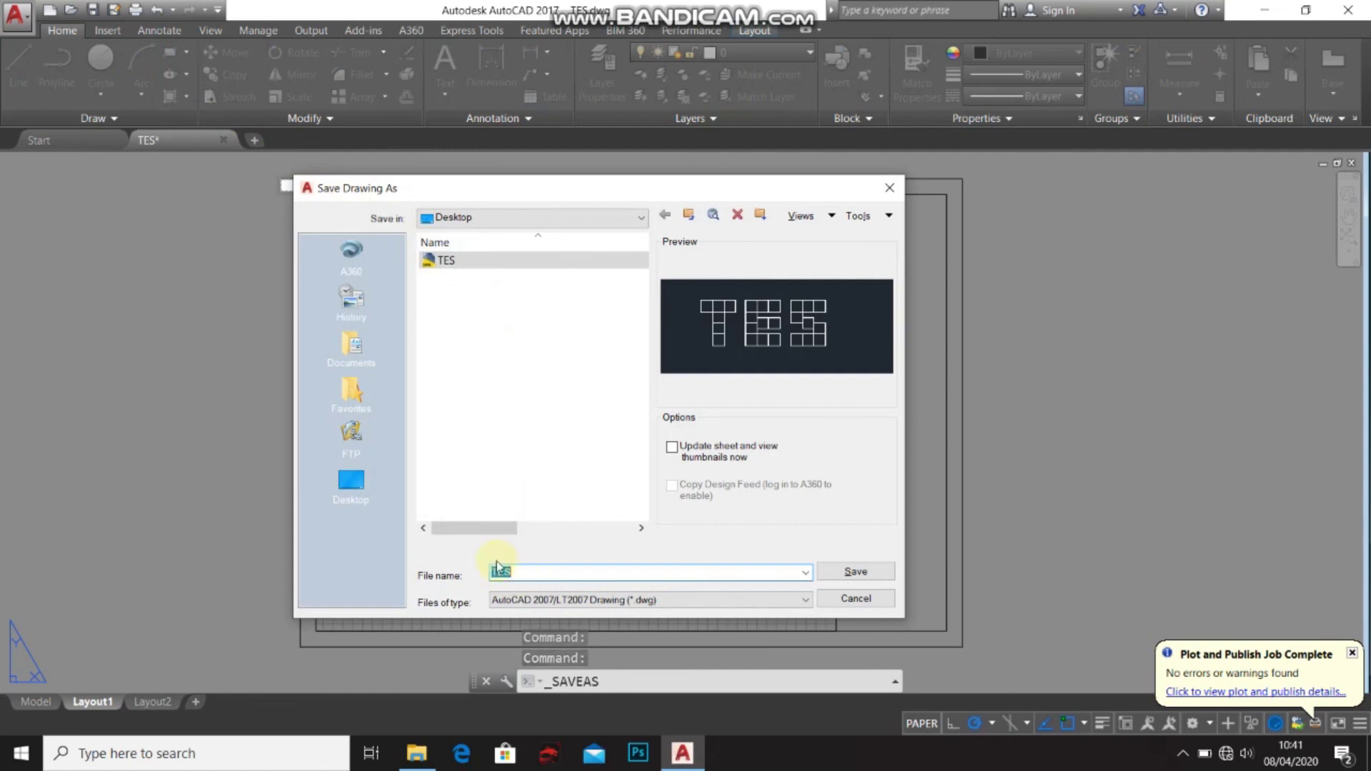
left_click(521, 572)
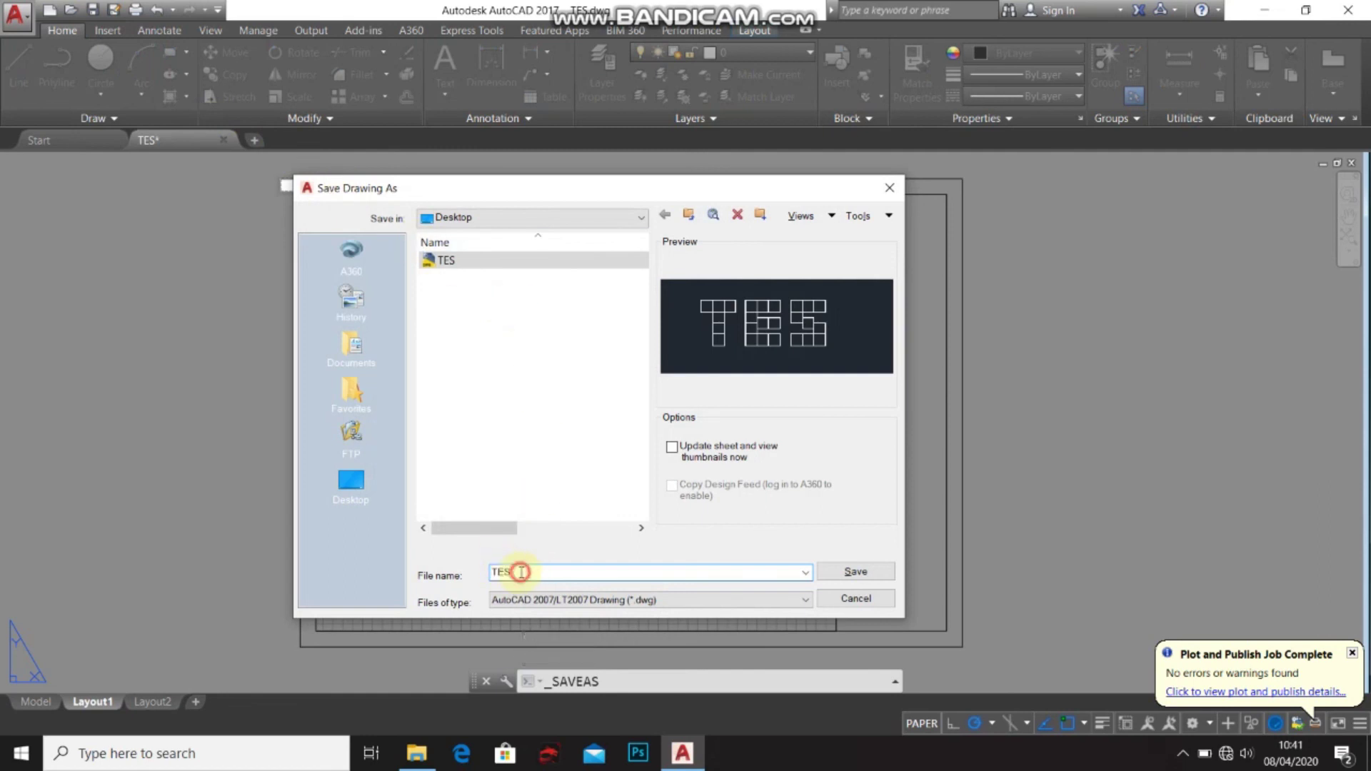
type("2")
left_click(618, 602)
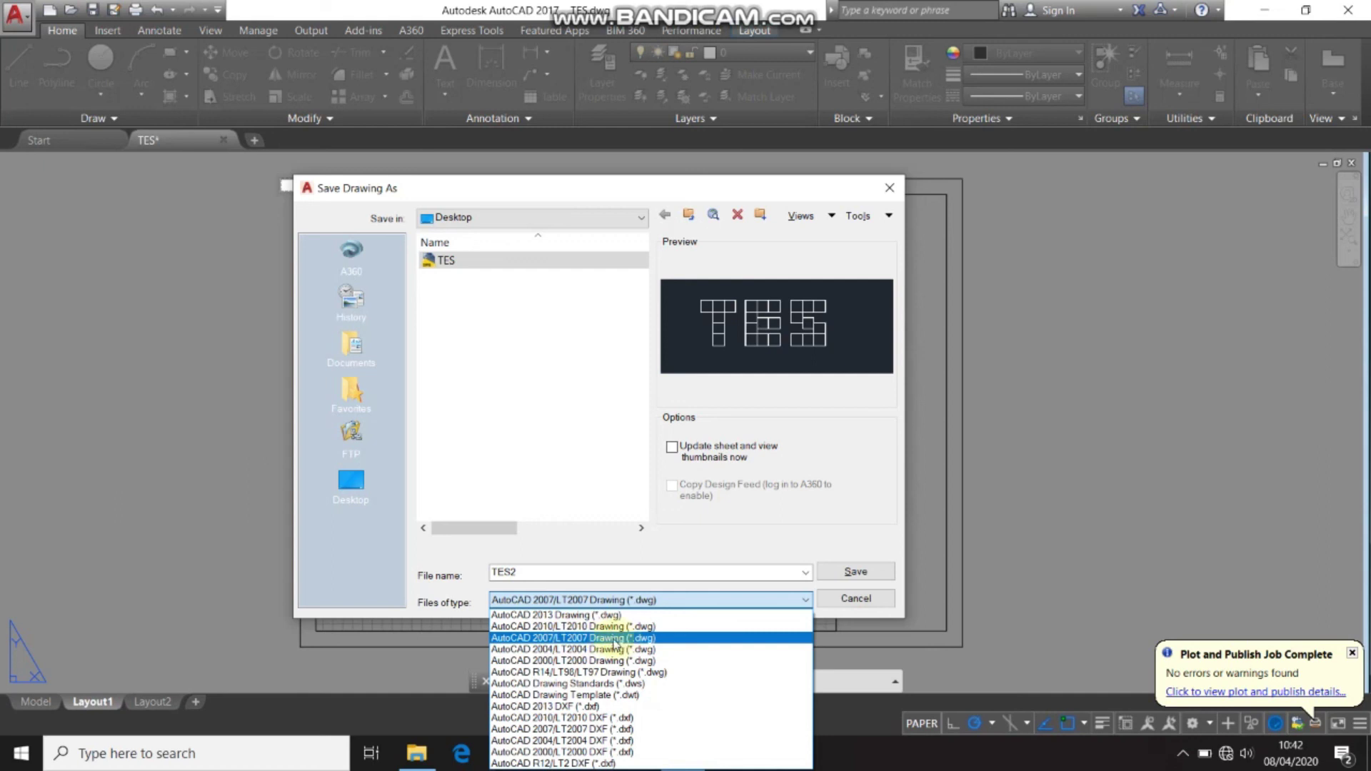
left_click(555, 638)
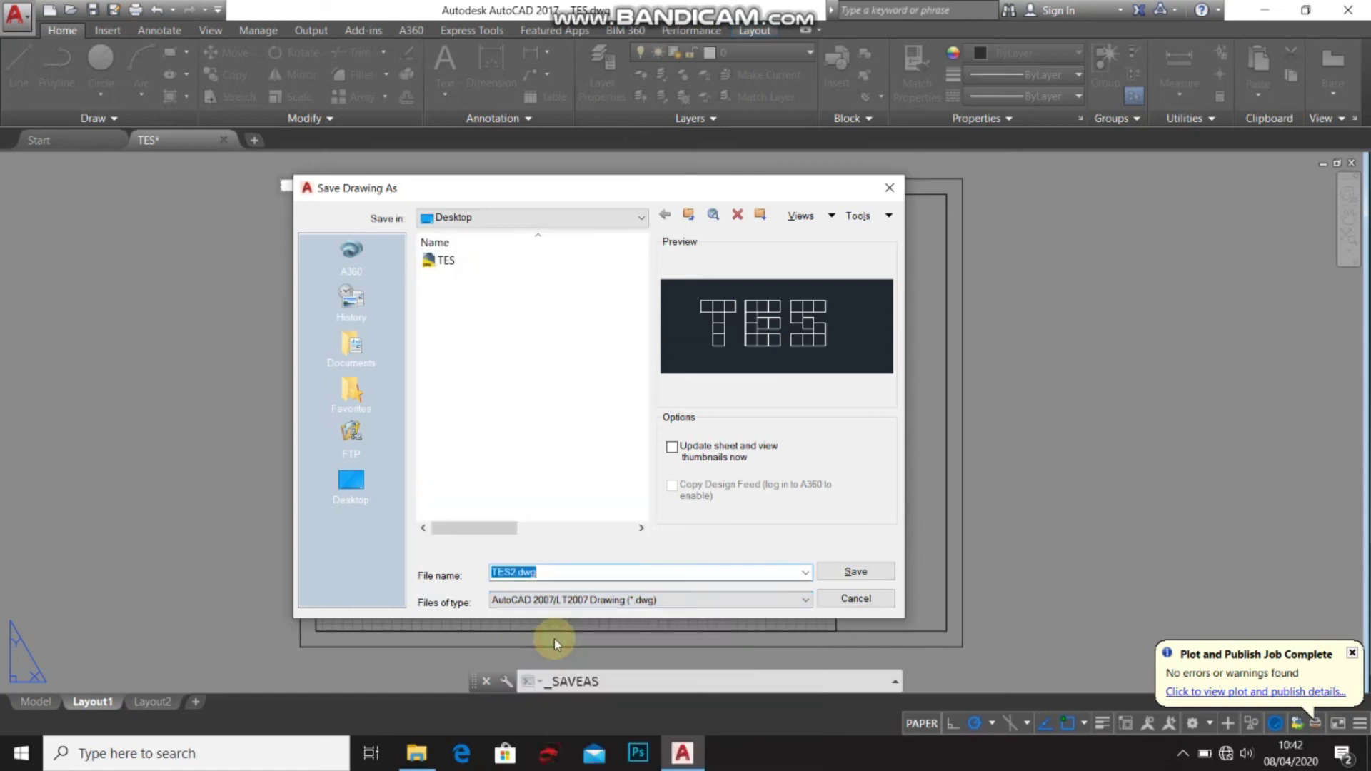
left_click(856, 572)
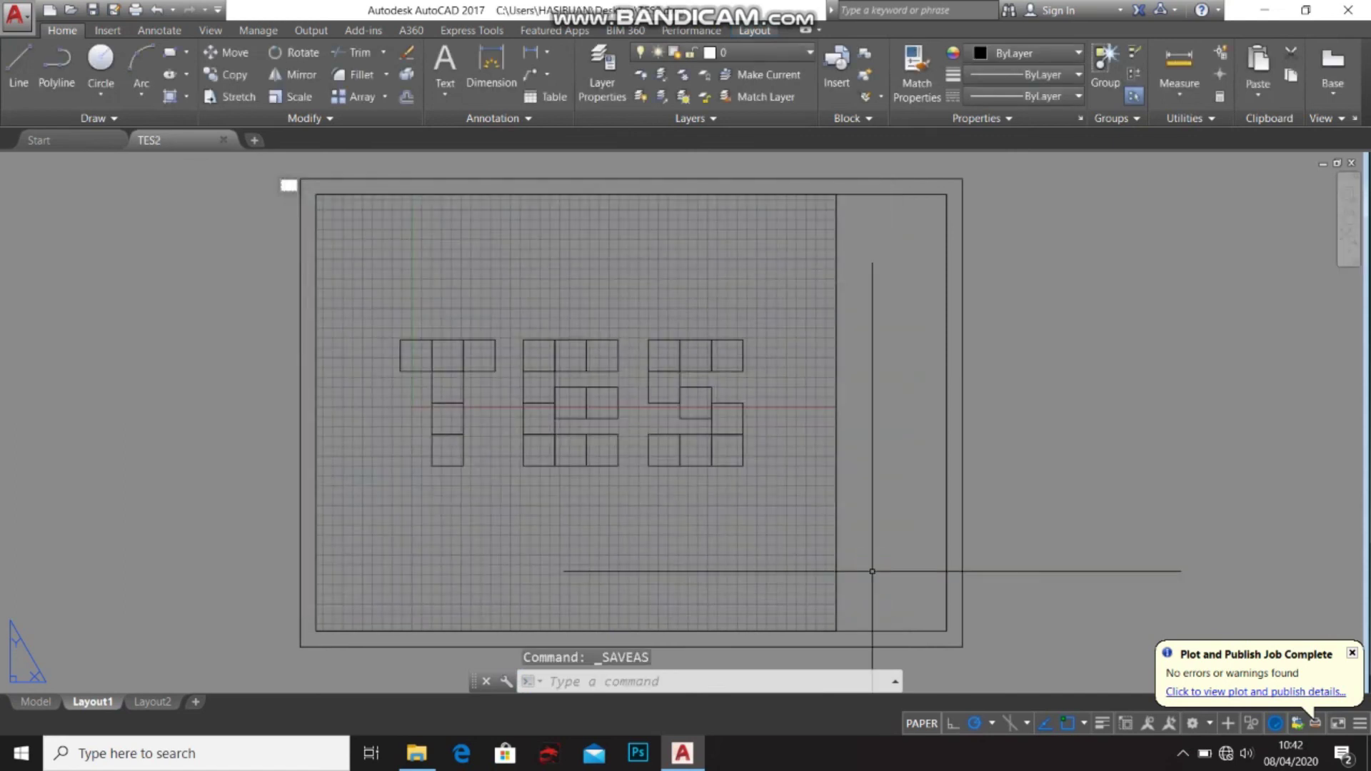